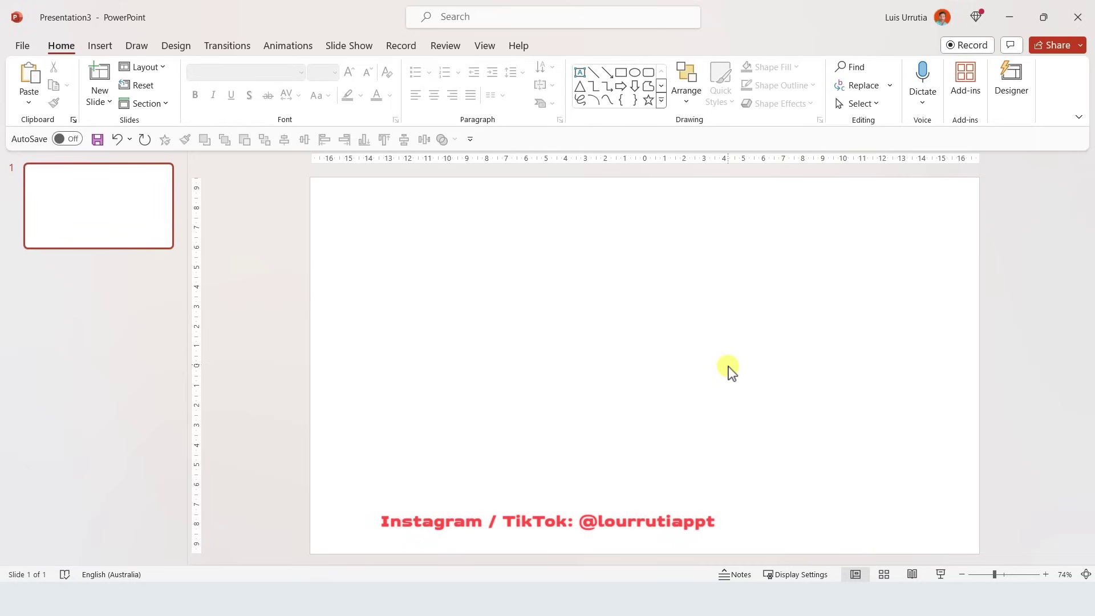
# - Set the blank slide's background fill colour to black
pyautogui.rightClick(705, 312)
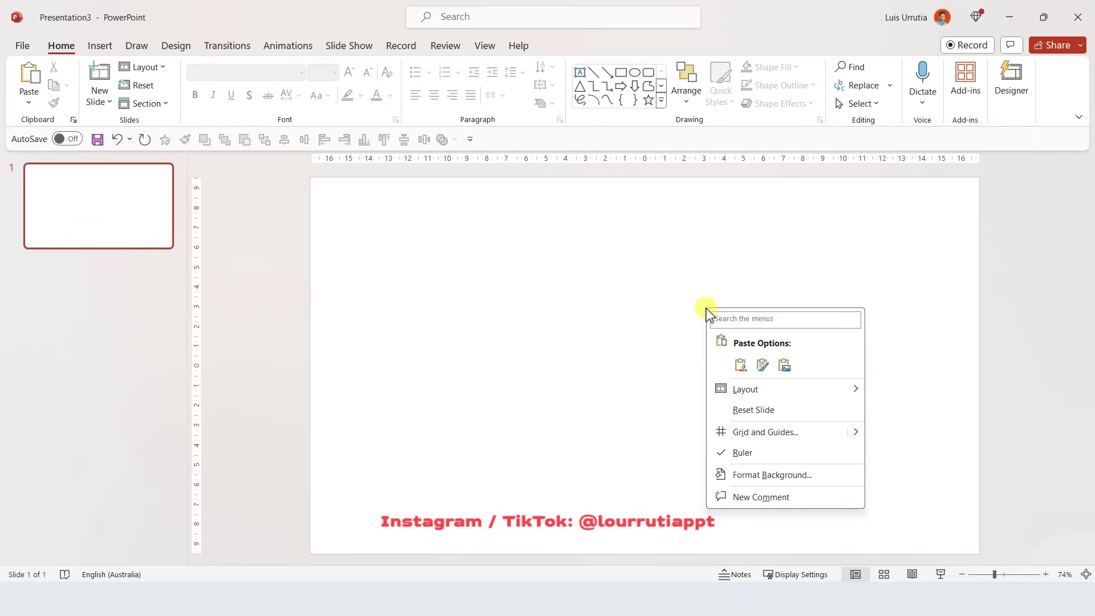
pyautogui.click(772, 475)
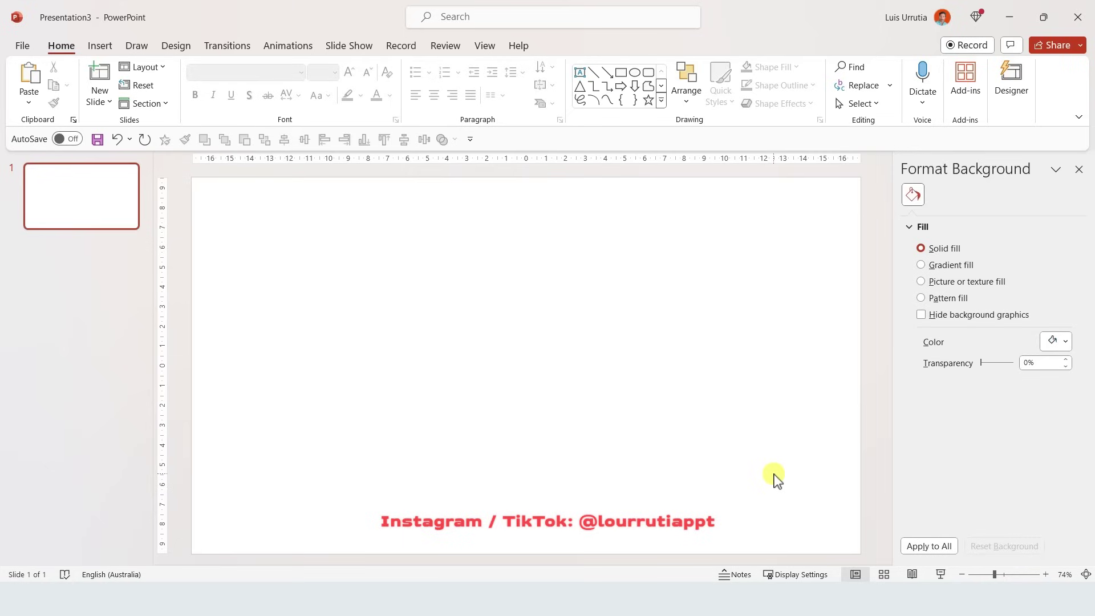
pyautogui.click(1059, 341)
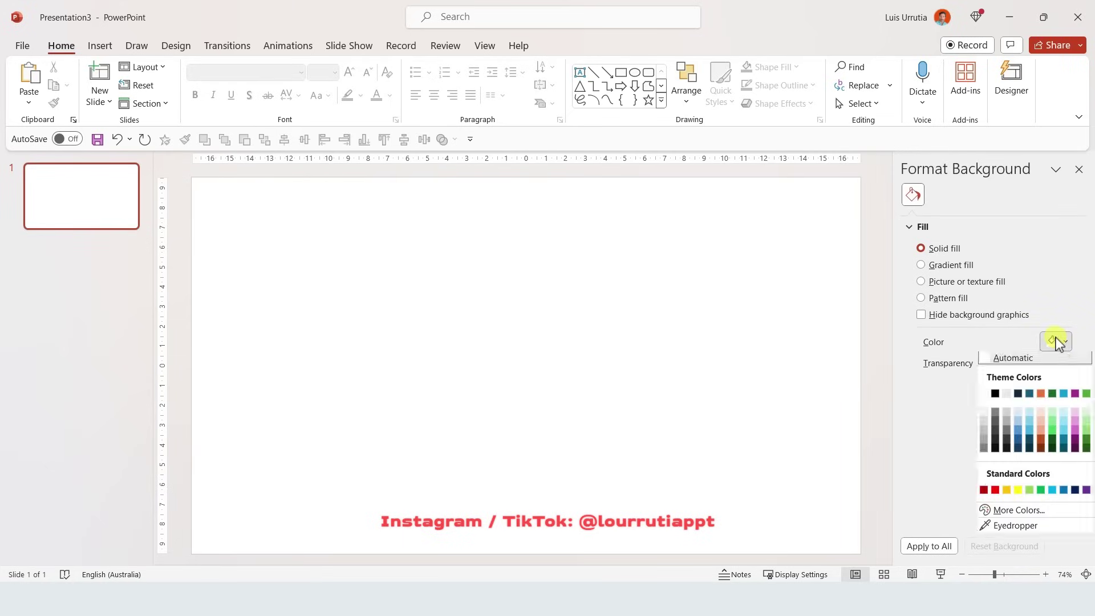
pyautogui.click(996, 392)
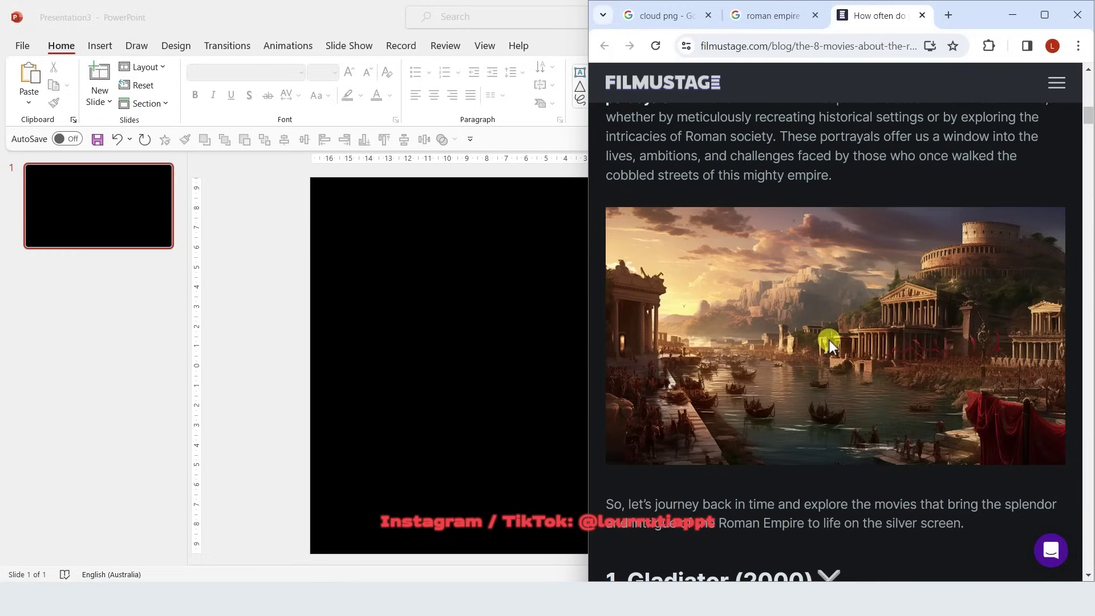
# - Copy the Roman harbour city painting from Chrome and paste it onto the slide
pyautogui.rightClick(829, 340)
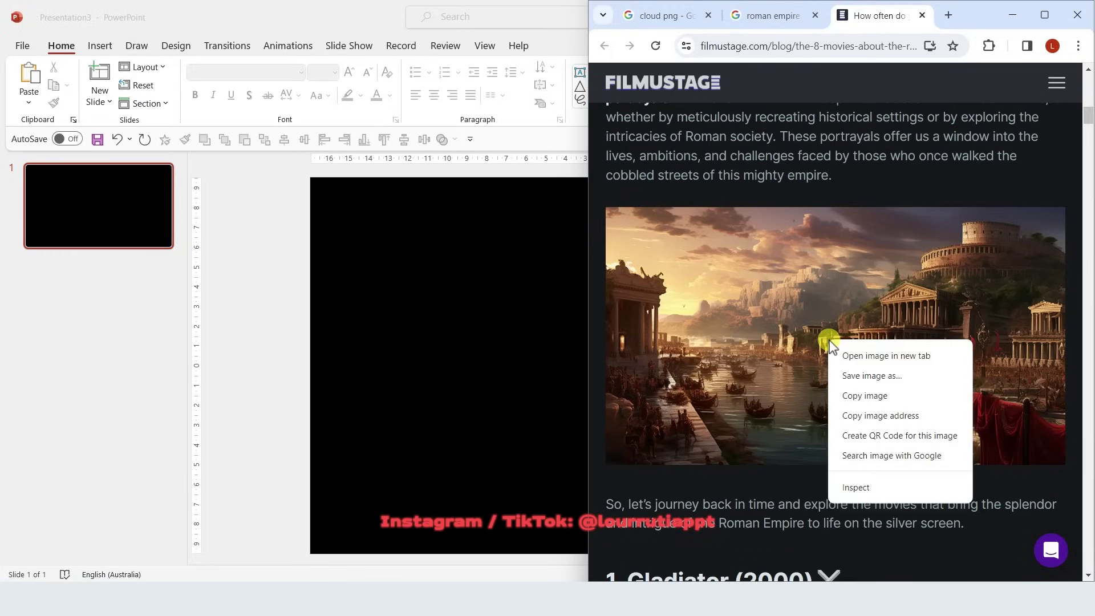
pyautogui.click(852, 395)
pyautogui.click(528, 377)
pyautogui.hotkey('ctrl', 'v')
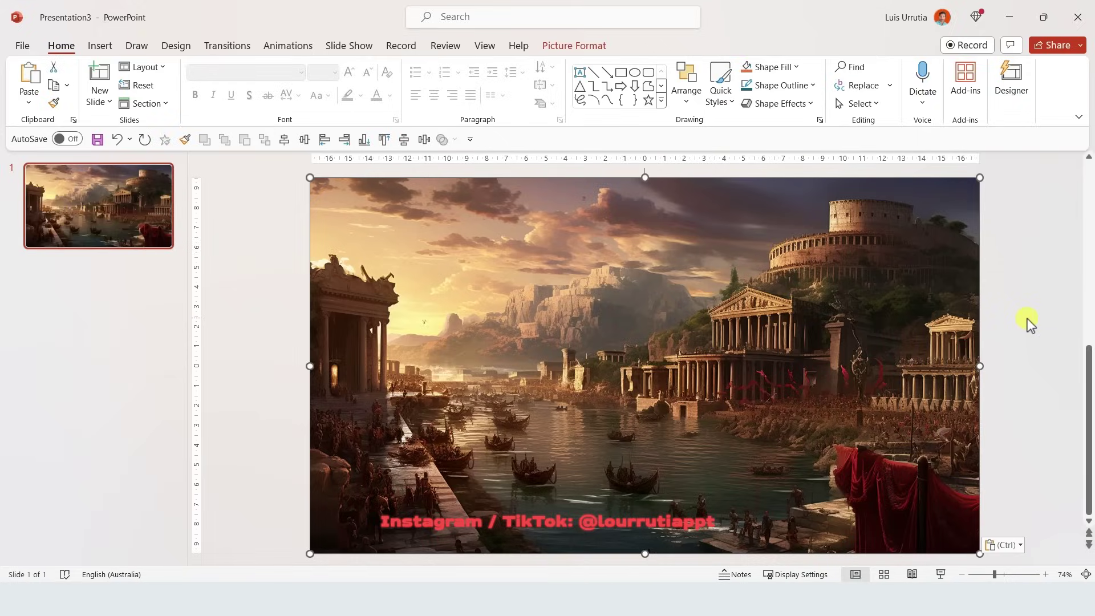
# - Crop the Roman city picture, scaling and shifting it to frame the mountains and temples
pyautogui.moveTo(993, 574); pyautogui.dragTo(977, 576)
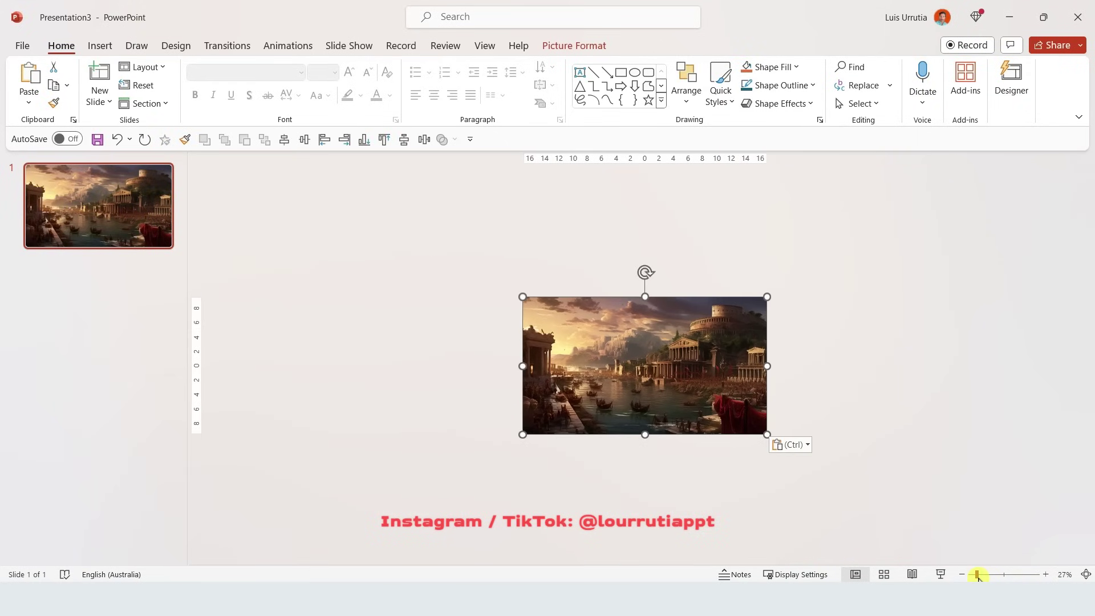
pyautogui.click(561, 47)
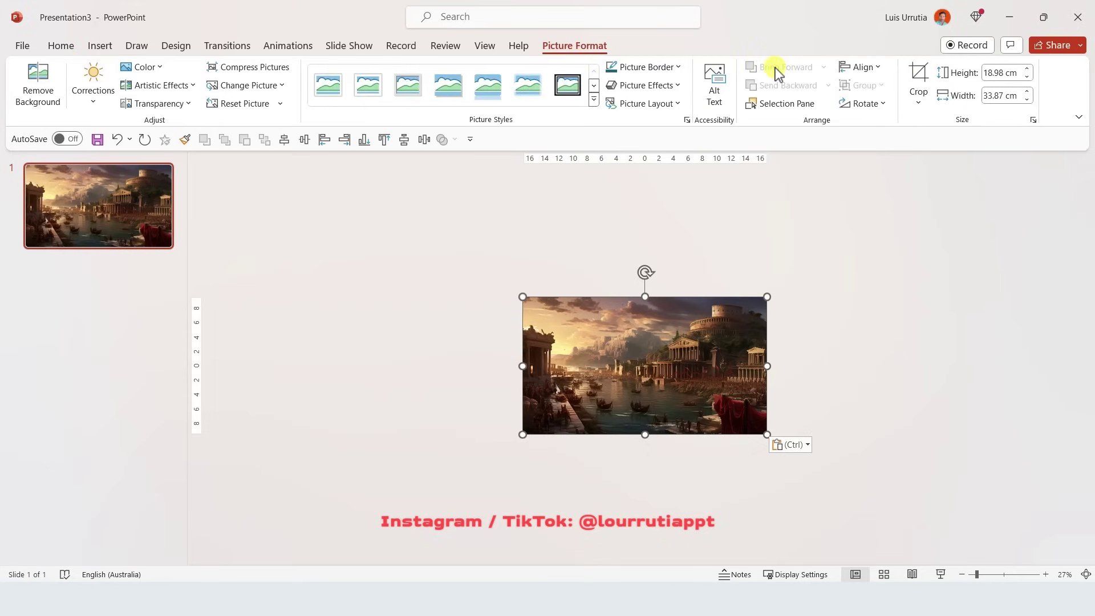
pyautogui.click(918, 77)
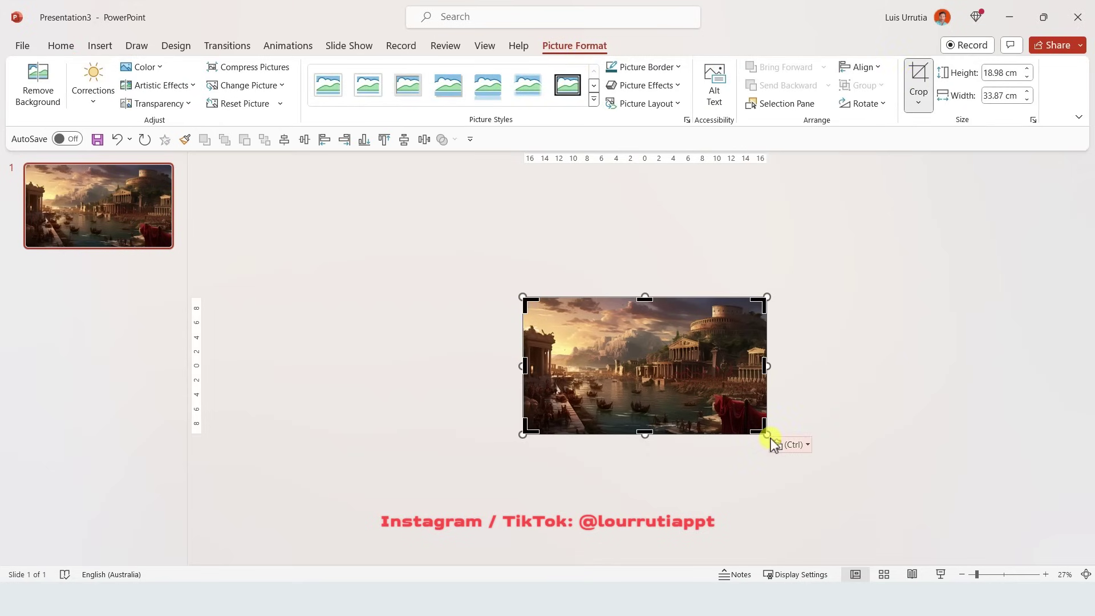
pyautogui.moveTo(766, 436); pyautogui.dragTo(955, 554)
pyautogui.moveTo(692, 394); pyautogui.dragTo(691, 371)
pyautogui.moveTo(908, 285); pyautogui.dragTo(878, 295)
pyautogui.moveTo(733, 350)
pyautogui.mouseDown()
pyautogui.moveTo(747, 327)
pyautogui.moveTo(745, 338)
pyautogui.mouseUp()
pyautogui.click(816, 244)
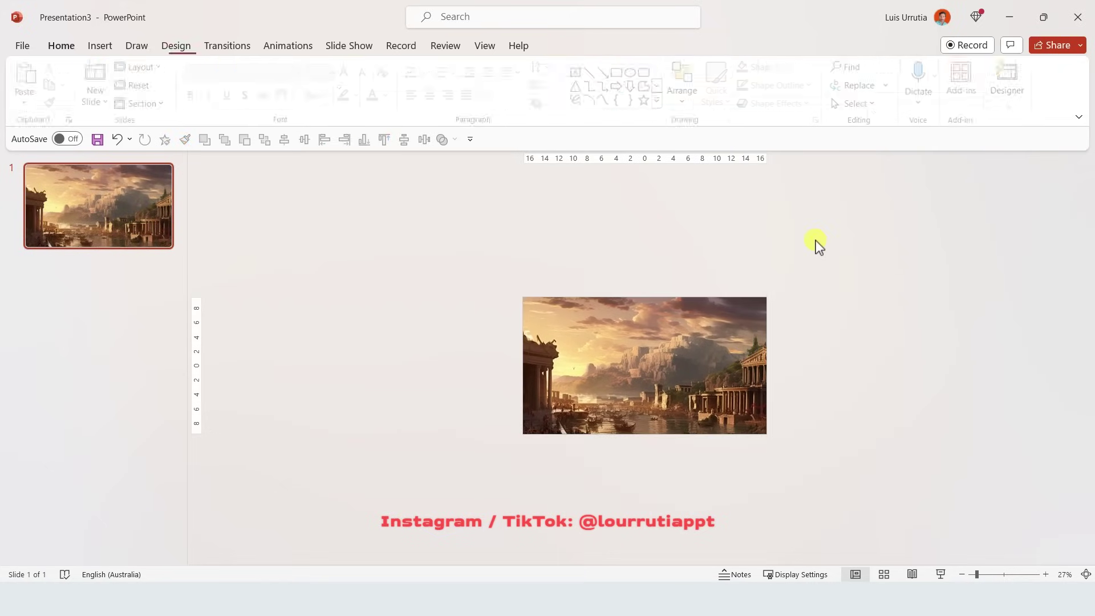
# - Set the background picture's transparency to 66% in Format Picture
pyautogui.moveTo(976, 574); pyautogui.dragTo(991, 574)
pyautogui.click(662, 285)
pyautogui.rightClick(664, 289)
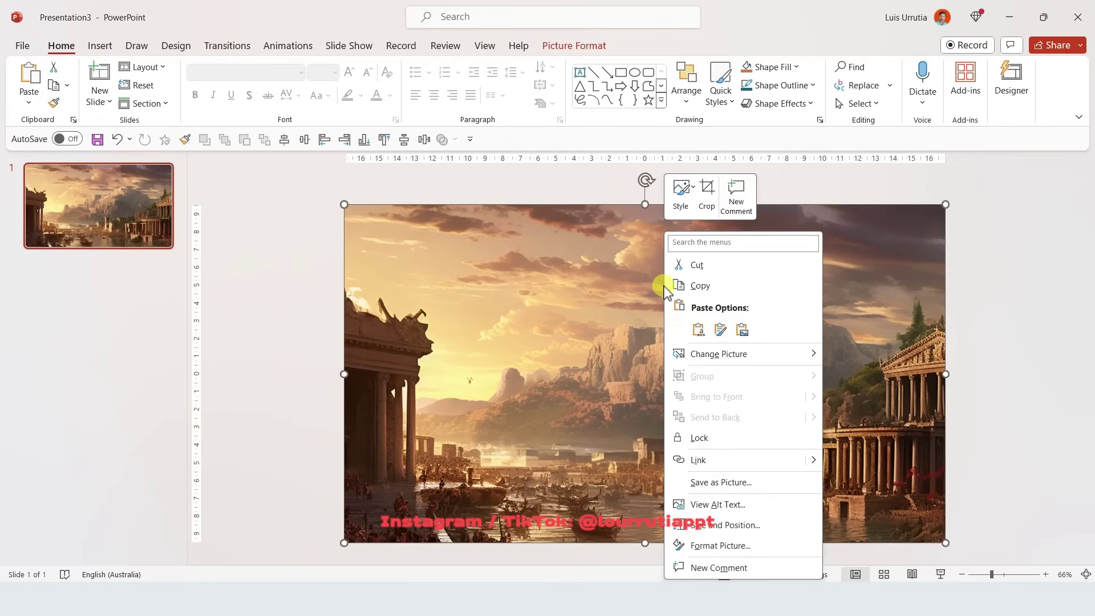
pyautogui.click(751, 545)
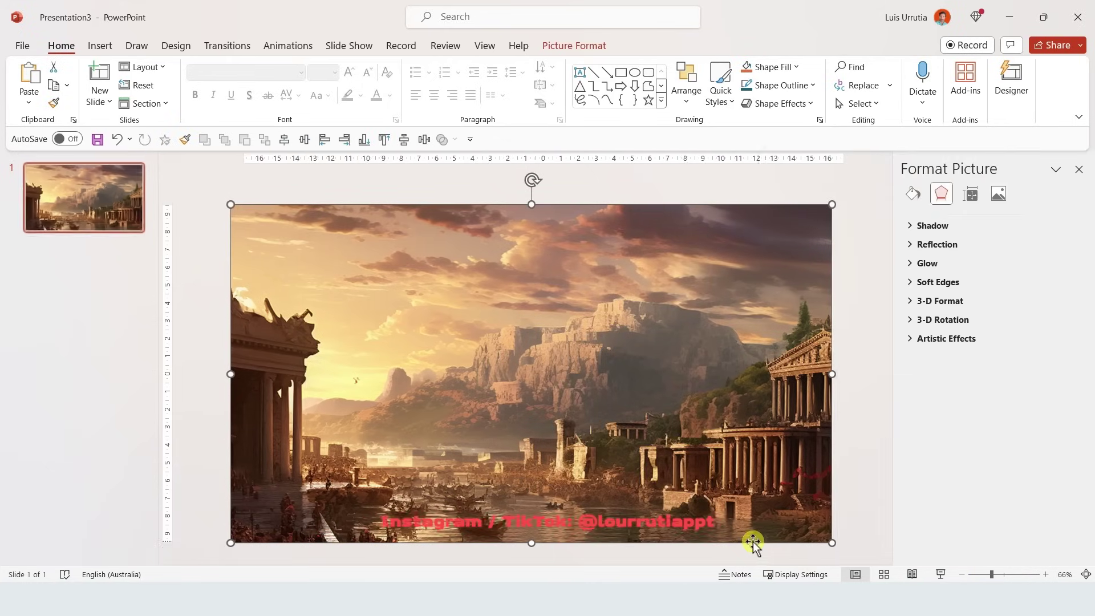
pyautogui.click(999, 194)
pyautogui.click(908, 264)
pyautogui.moveTo(973, 306); pyautogui.dragTo(1002, 307)
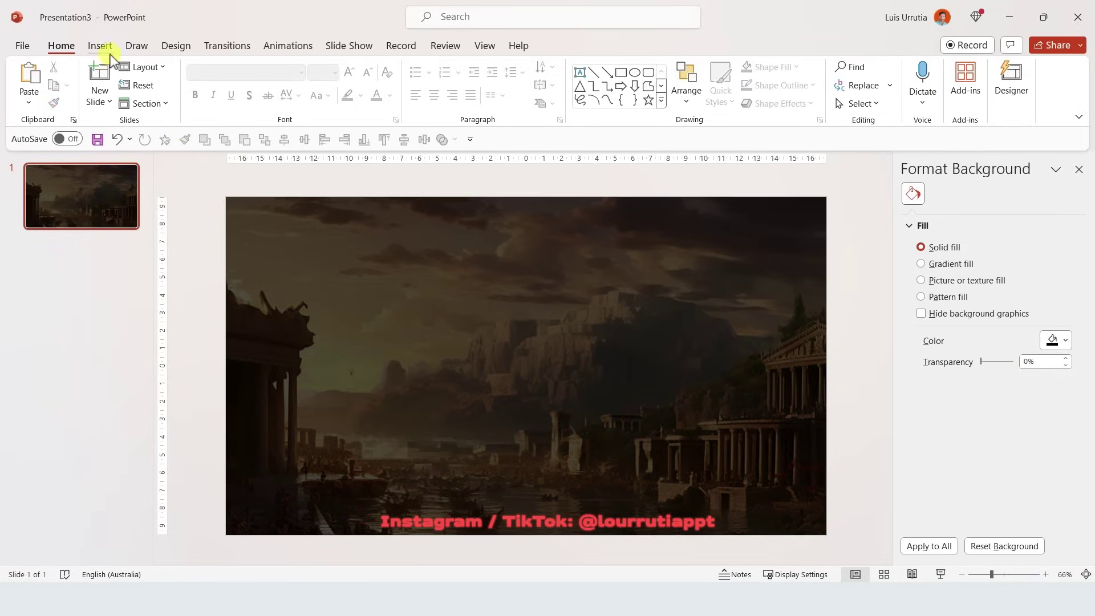
# - Draw a text box across the upper middle of the slide with centred white text
pyautogui.click(103, 50)
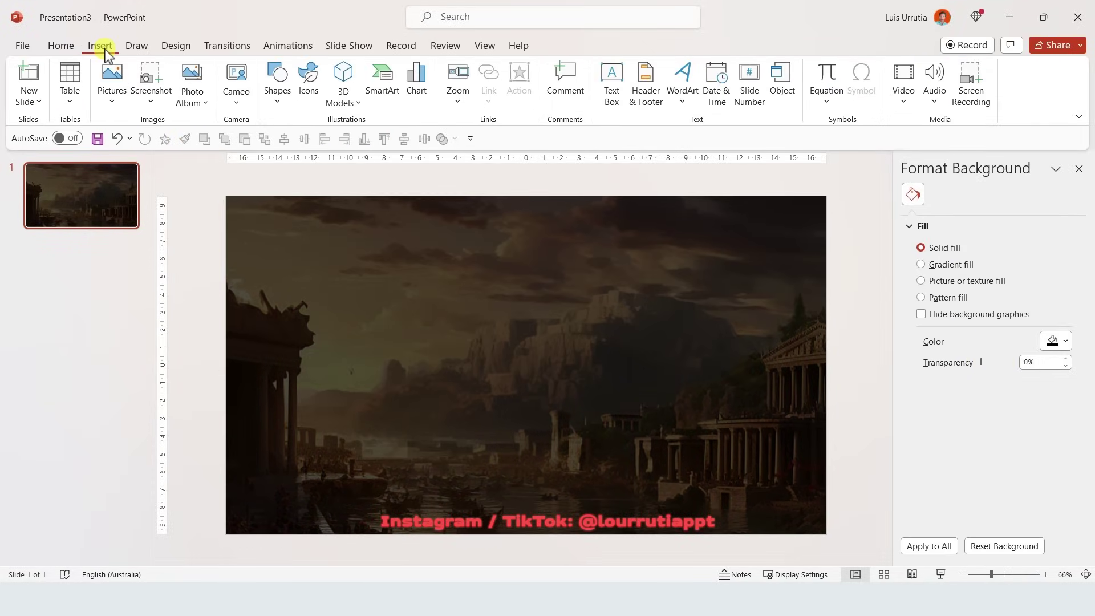
pyautogui.click(611, 86)
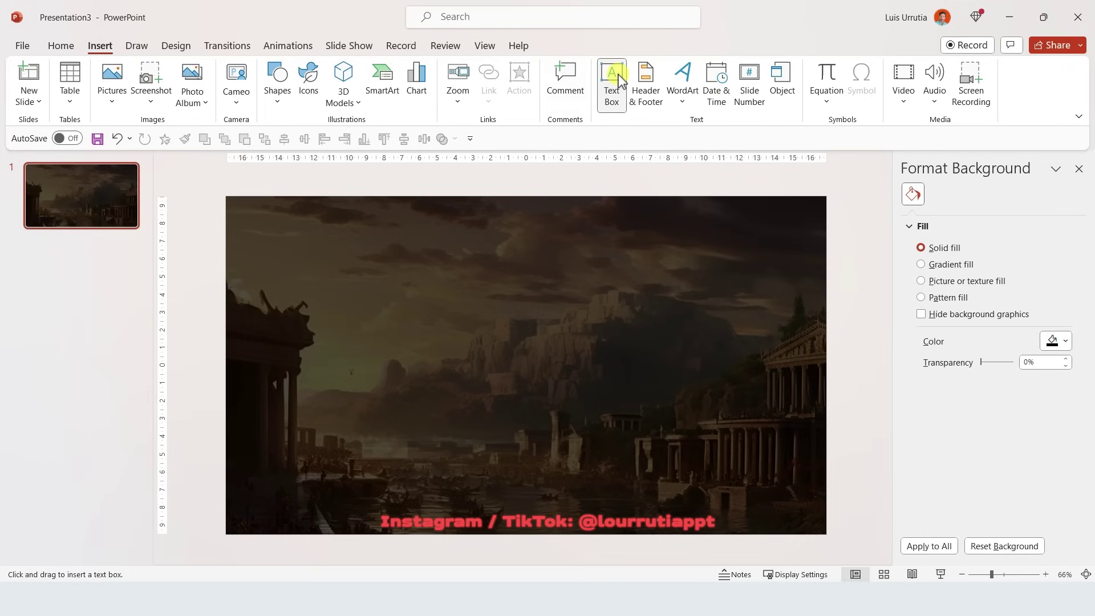
pyautogui.moveTo(415, 296); pyautogui.dragTo(659, 326)
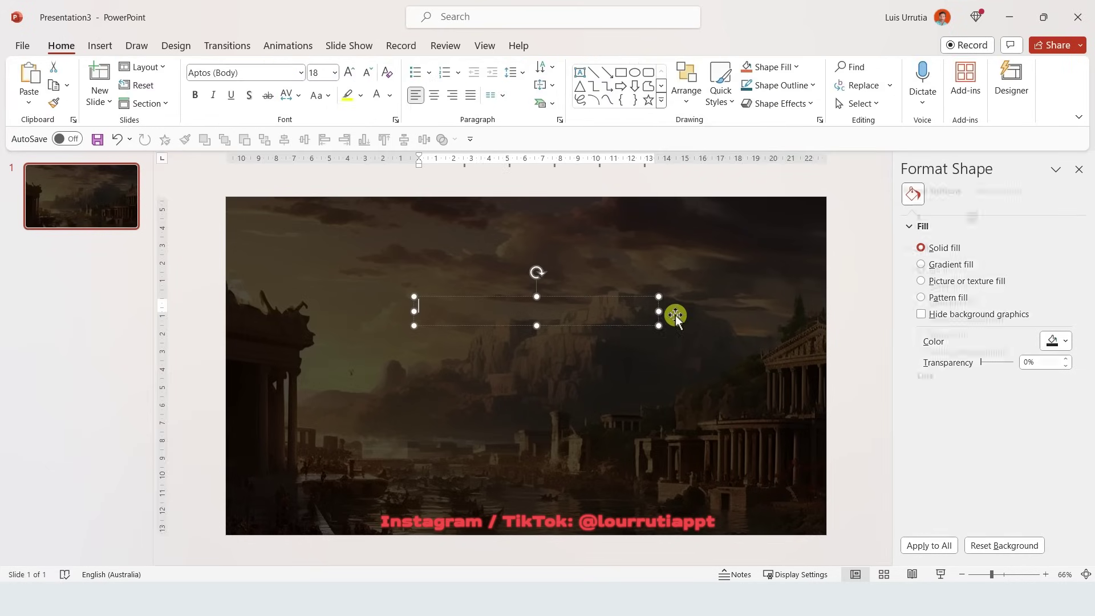
pyautogui.click(435, 96)
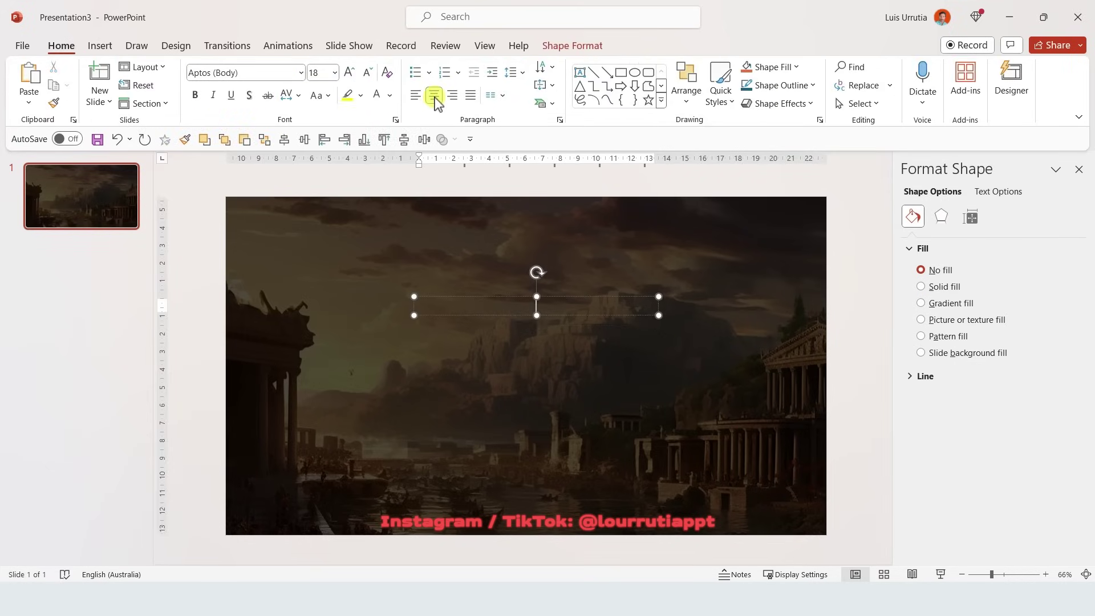
pyautogui.click(391, 95)
pyautogui.click(376, 132)
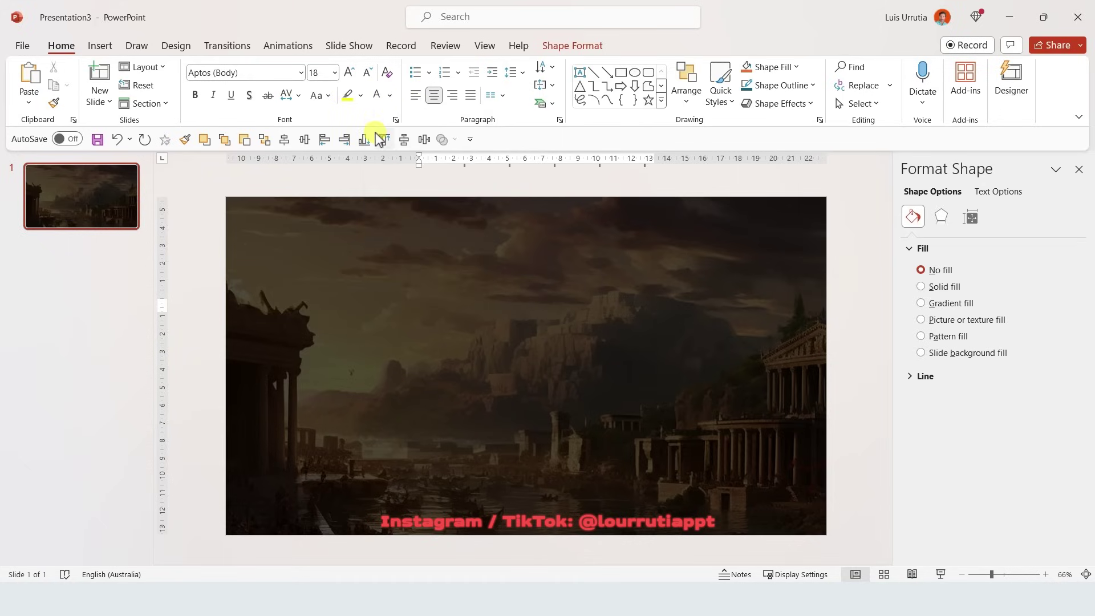
# - Set the text box font to Felix Titling and enlarge it two sizes
pyautogui.click(271, 76)
pyautogui.click(300, 72)
pyautogui.scroll(-15, 336, 239)
pyautogui.scroll(-3, 339, 263)
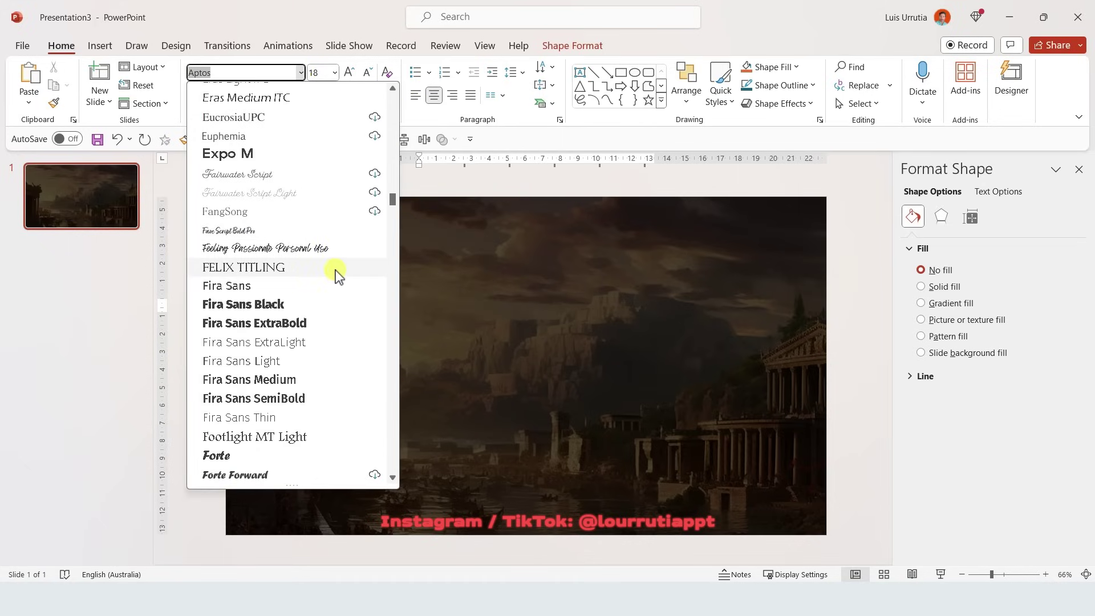
pyautogui.click(304, 271)
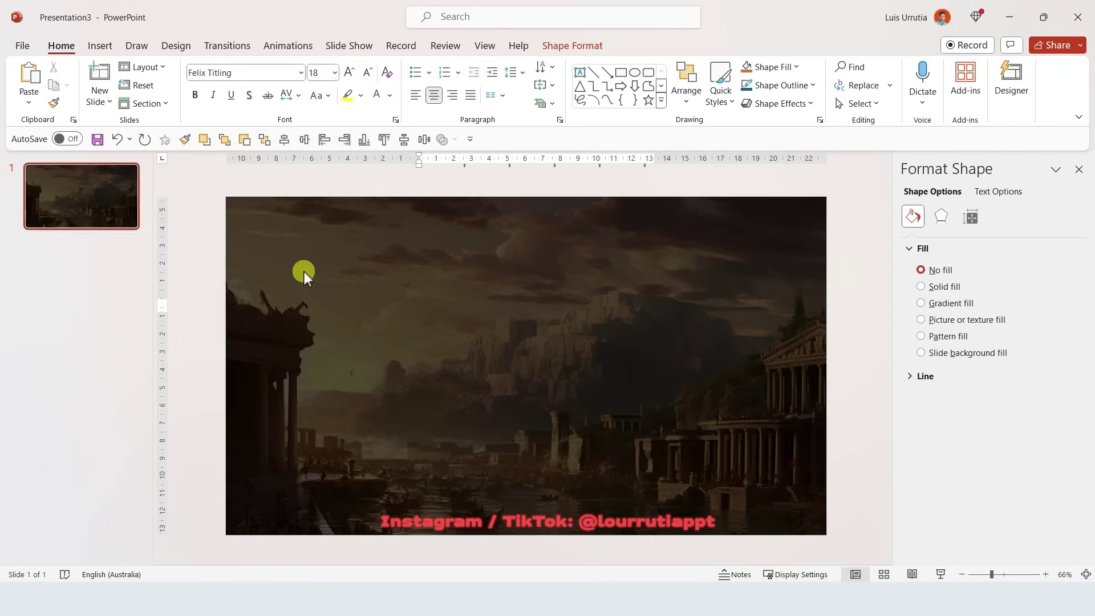
pyautogui.click(351, 73)
pyautogui.click(352, 72)
pyautogui.click(352, 73)
pyautogui.click(352, 73)
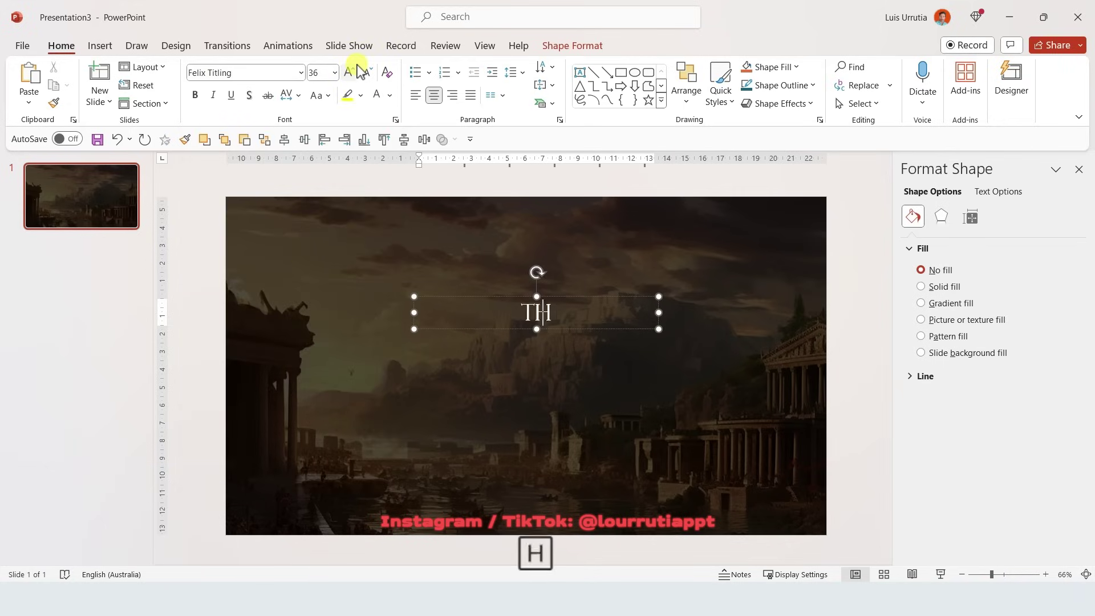
# - Give the THE text expanded character spacing of 10 pt
pyautogui.click(533, 313)
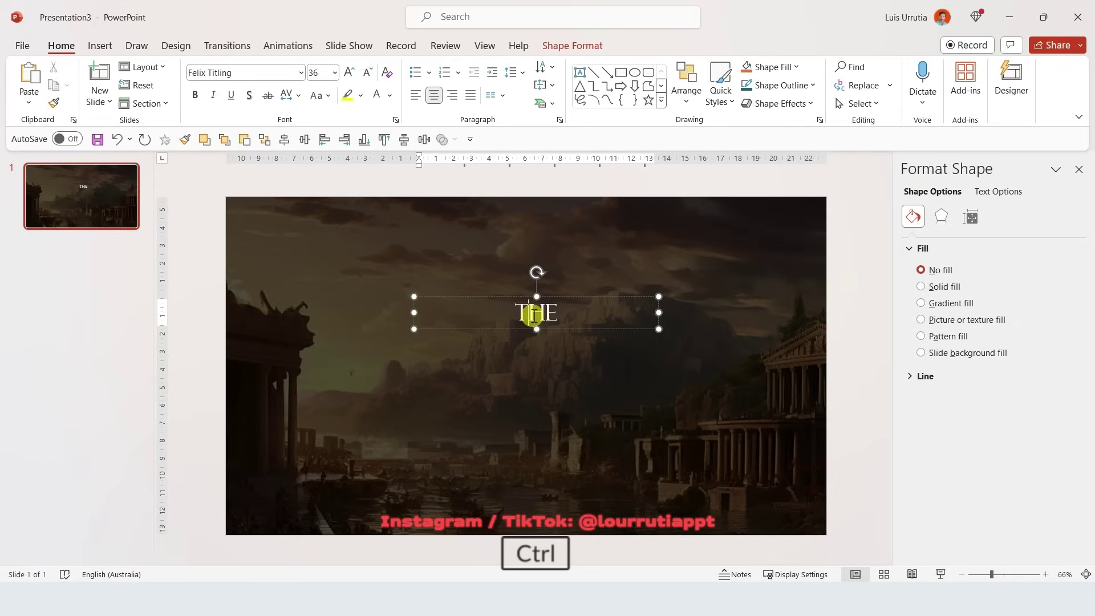
pyautogui.hotkey('ctrl', 'a')
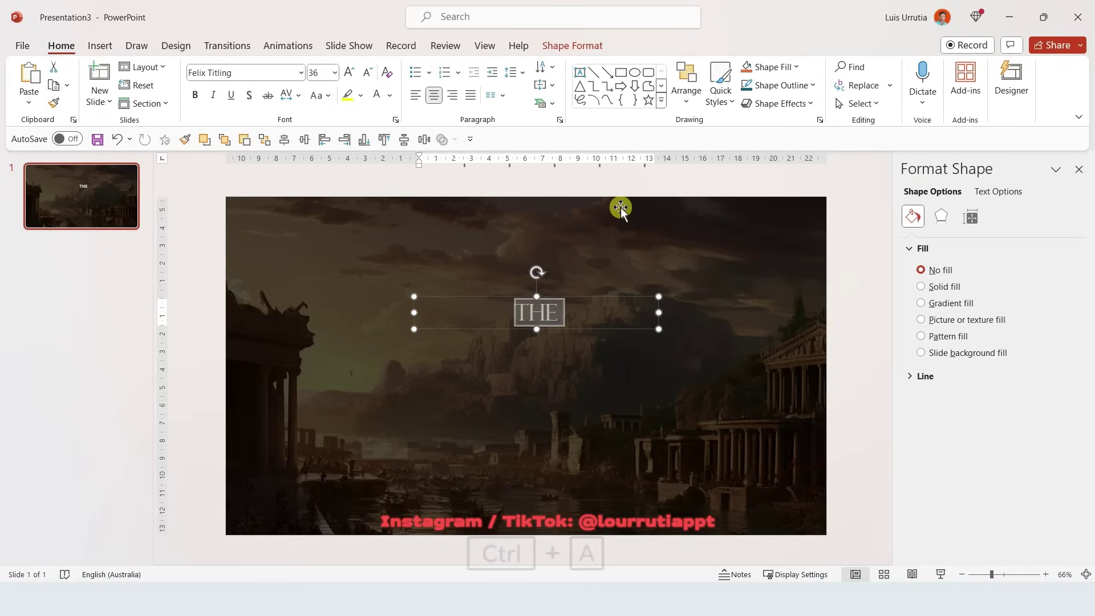
pyautogui.click(394, 119)
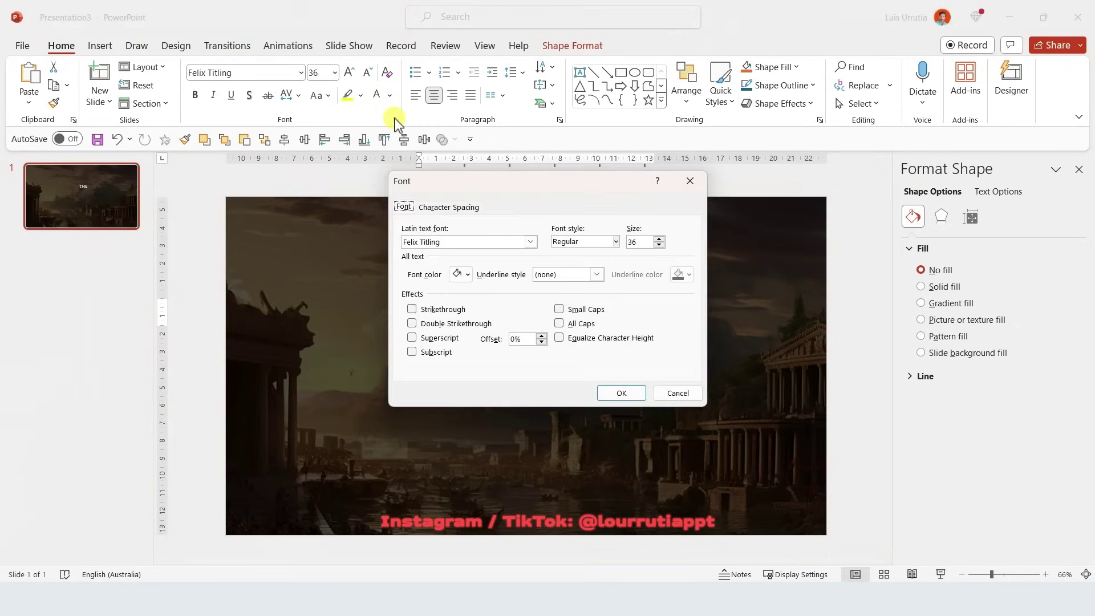
pyautogui.click(456, 207)
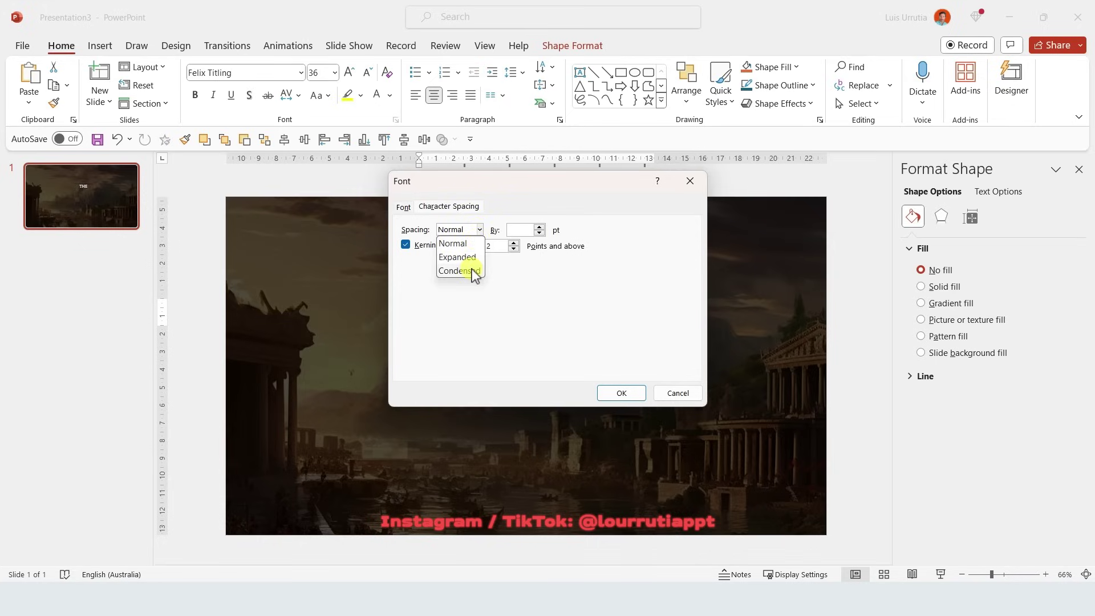
pyautogui.click(465, 257)
pyautogui.write('0')
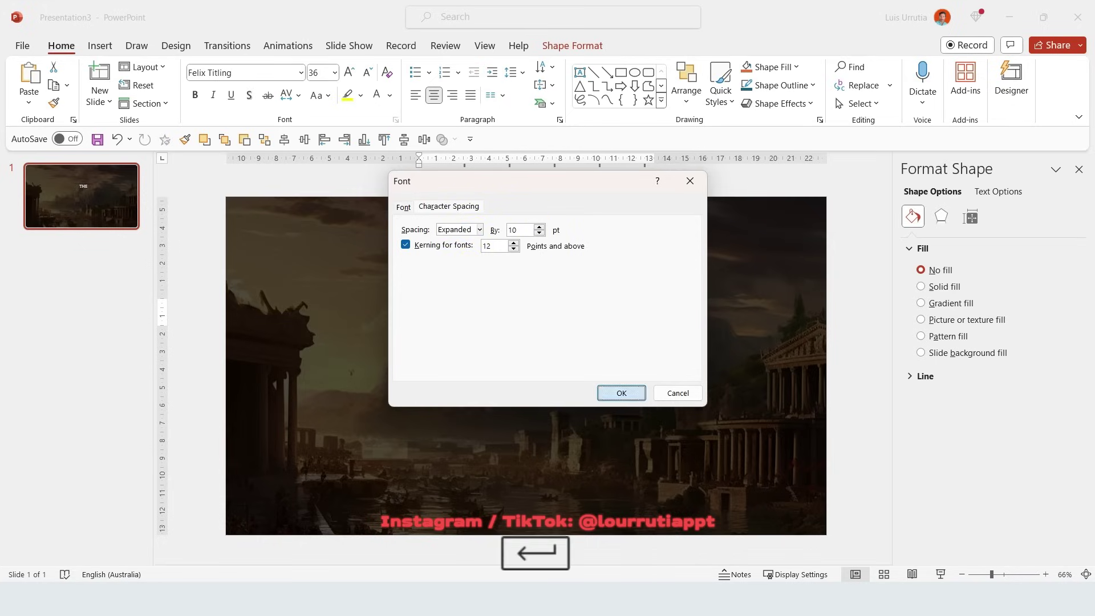
pyautogui.press('Return')
# - Duplicate the THE box below it and change the copy's text to ROMAN
pyautogui.moveTo(584, 303); pyautogui.dragTo(572, 331)
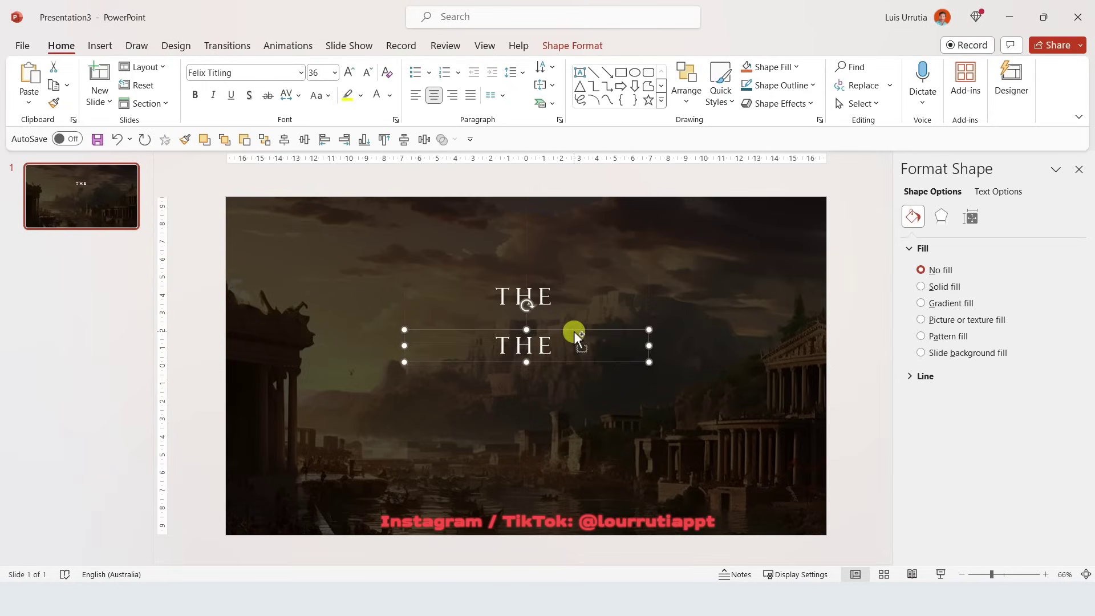
pyautogui.click(527, 344)
pyautogui.hotkey('ctrl', 'a')
pyautogui.write('ROMAN')
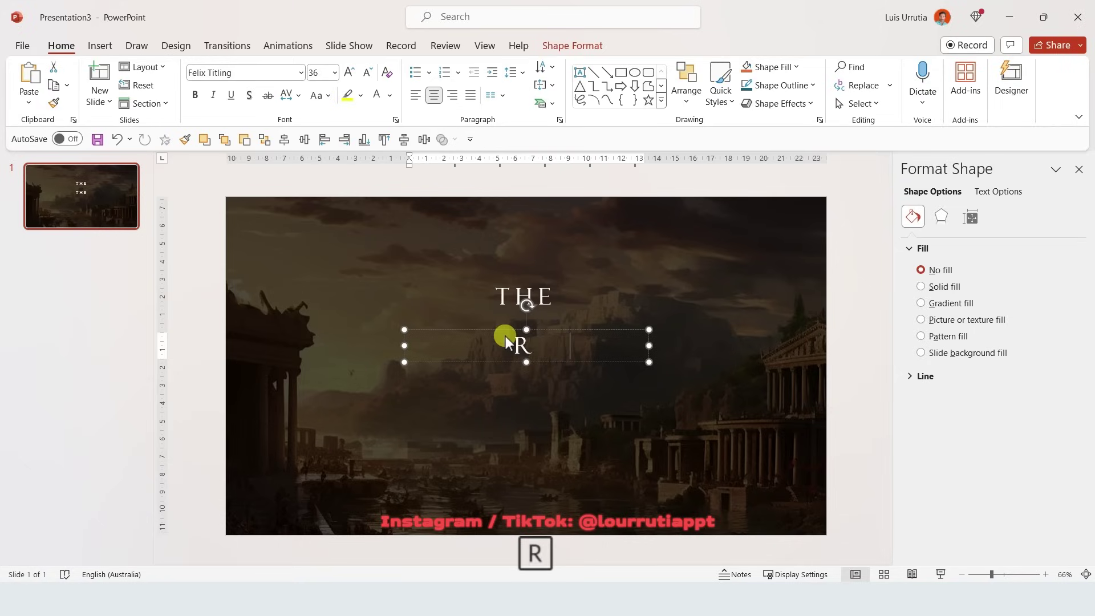
# - Enlarge ROMAN to 115 pt, widen its box, and place a copy just below it
pyautogui.hotkey('ctrl', 'a')
pyautogui.click(350, 72)
pyautogui.click(350, 72)
pyautogui.click(349, 73)
pyautogui.click(350, 72)
pyautogui.click(350, 72)
pyautogui.click(349, 72)
pyautogui.click(349, 72)
pyautogui.click(350, 72)
pyautogui.click(350, 73)
pyautogui.click(350, 72)
pyautogui.click(350, 72)
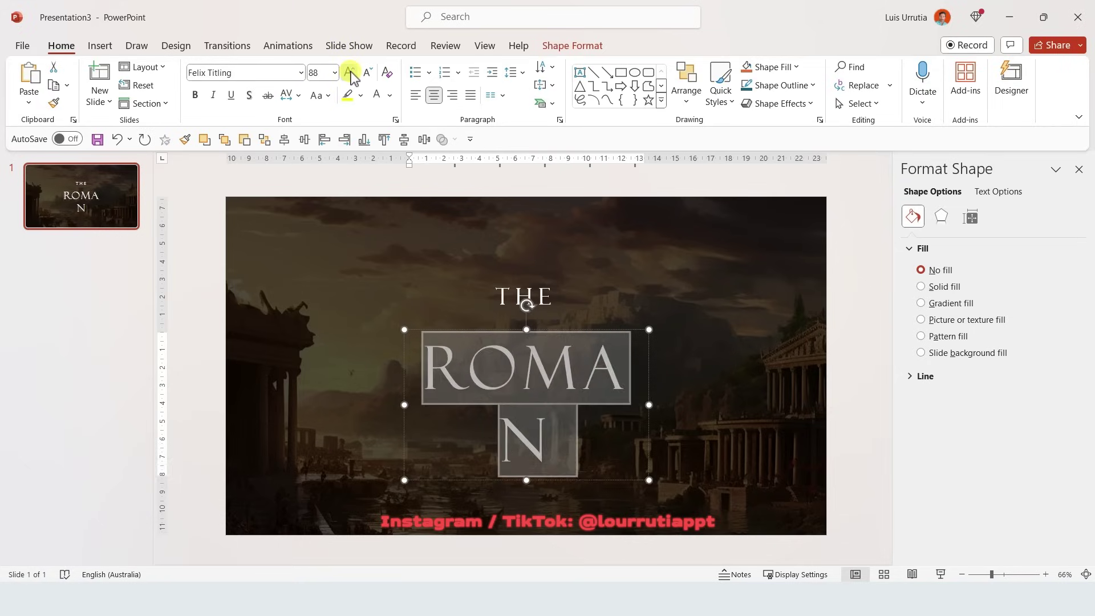
pyautogui.click(349, 72)
pyautogui.click(350, 72)
pyautogui.click(350, 72)
pyautogui.moveTo(654, 568); pyautogui.dragTo(789, 457)
pyautogui.click(368, 72)
pyautogui.hotkey('ctrl', 'shift', ',')
pyautogui.click(368, 72)
pyautogui.moveTo(636, 303); pyautogui.dragTo(606, 411)
pyautogui.hotkey('ctrl', 'a')
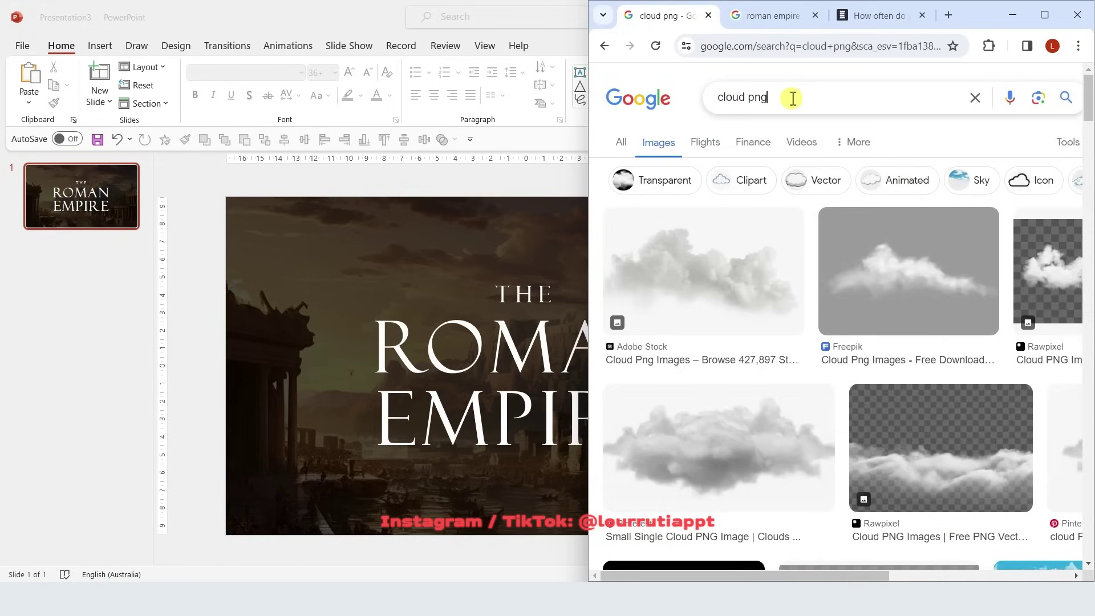
# - Browse the 'cloud png' image results and preview the Pinterest cloud image
pyautogui.click(792, 98)
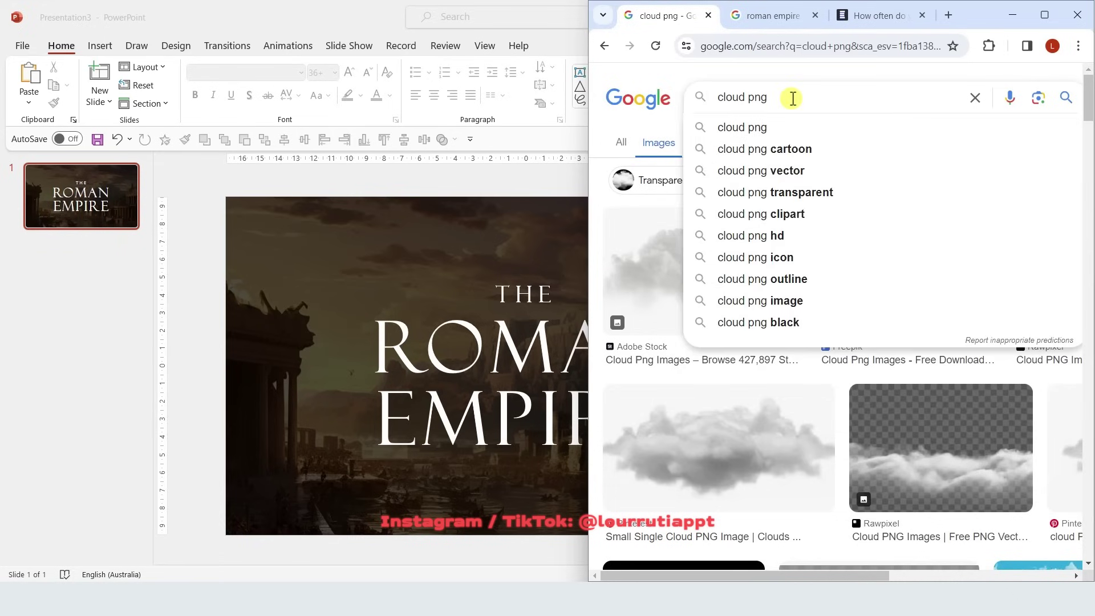
pyautogui.click(604, 166)
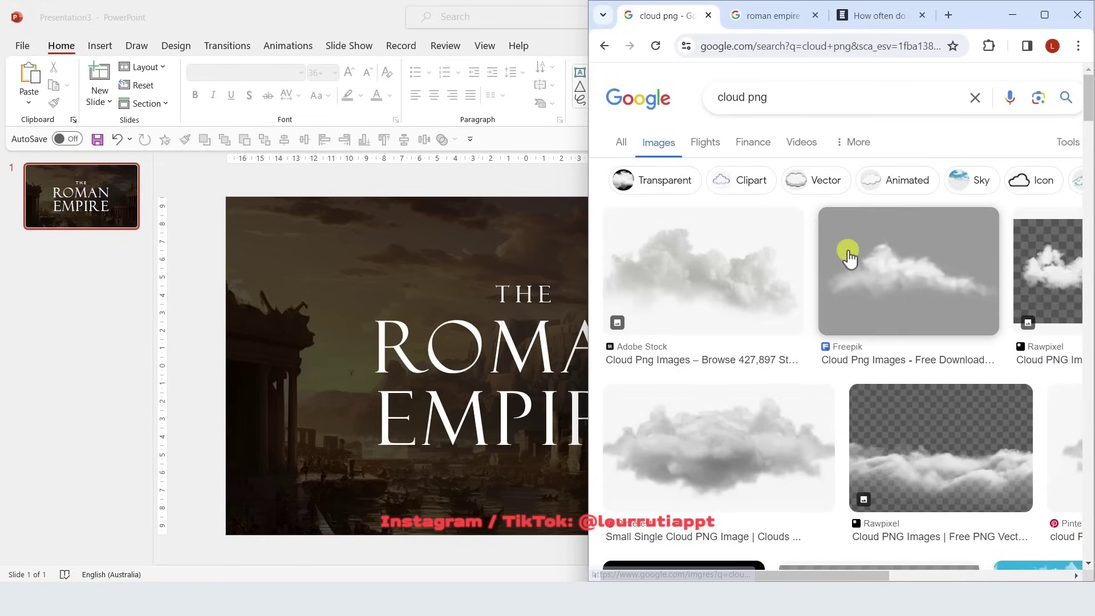
pyautogui.scroll(-2, 817, 406)
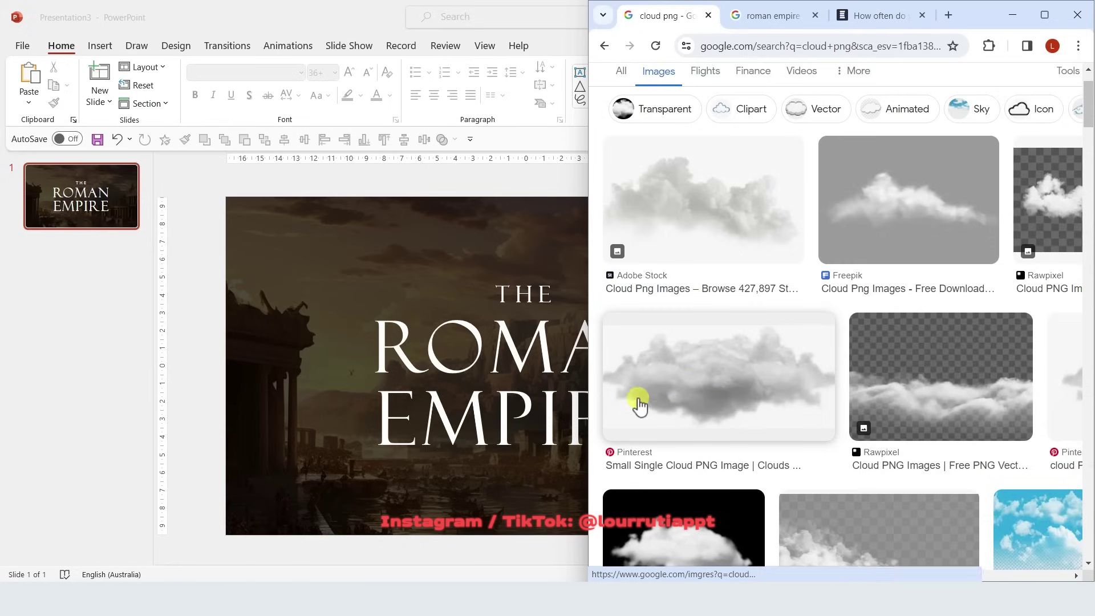
pyautogui.click(767, 365)
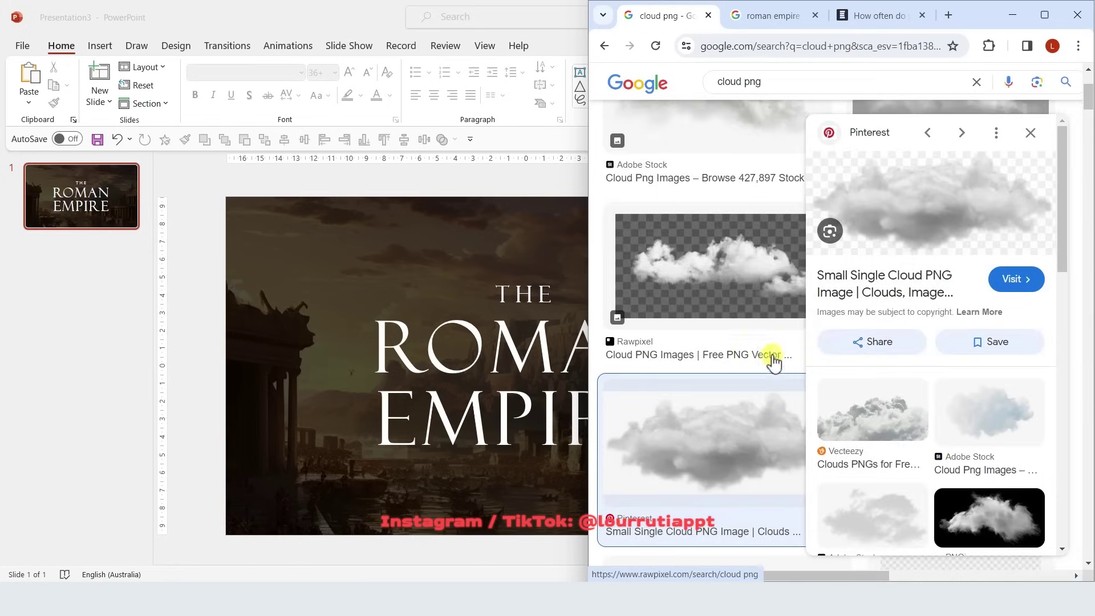
# - Copy the cloud image and paste it onto the Roman Empire title slide
pyautogui.rightClick(985, 202)
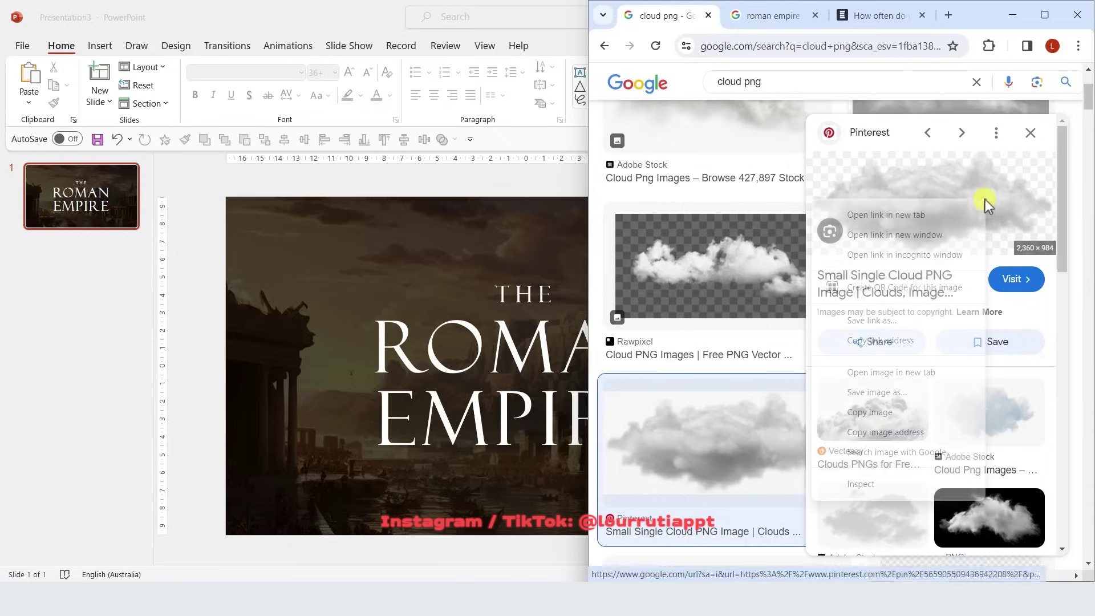
pyautogui.click(902, 415)
pyautogui.click(1012, 14)
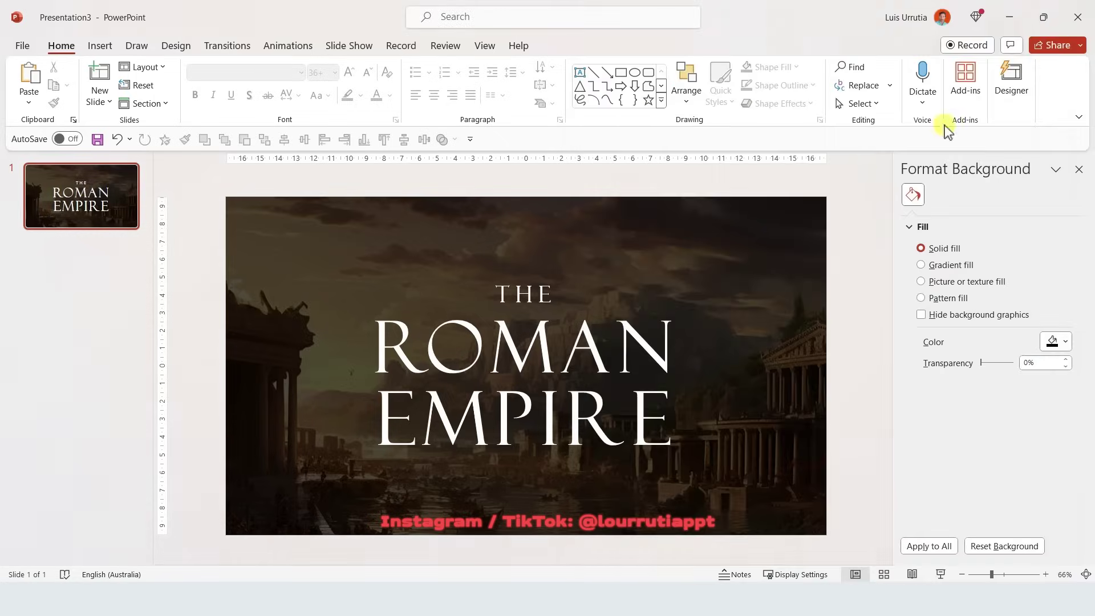
pyautogui.hotkey('ctrl', 'v')
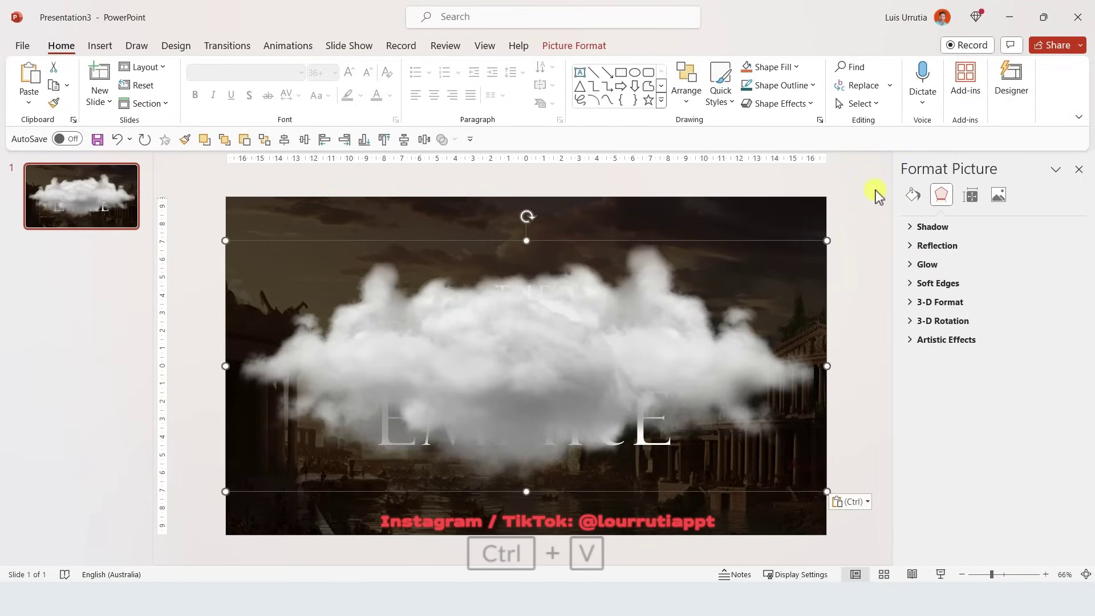
# - Shrink the cloud and move it to the slide's lower left
pyautogui.moveTo(828, 243); pyautogui.dragTo(518, 339)
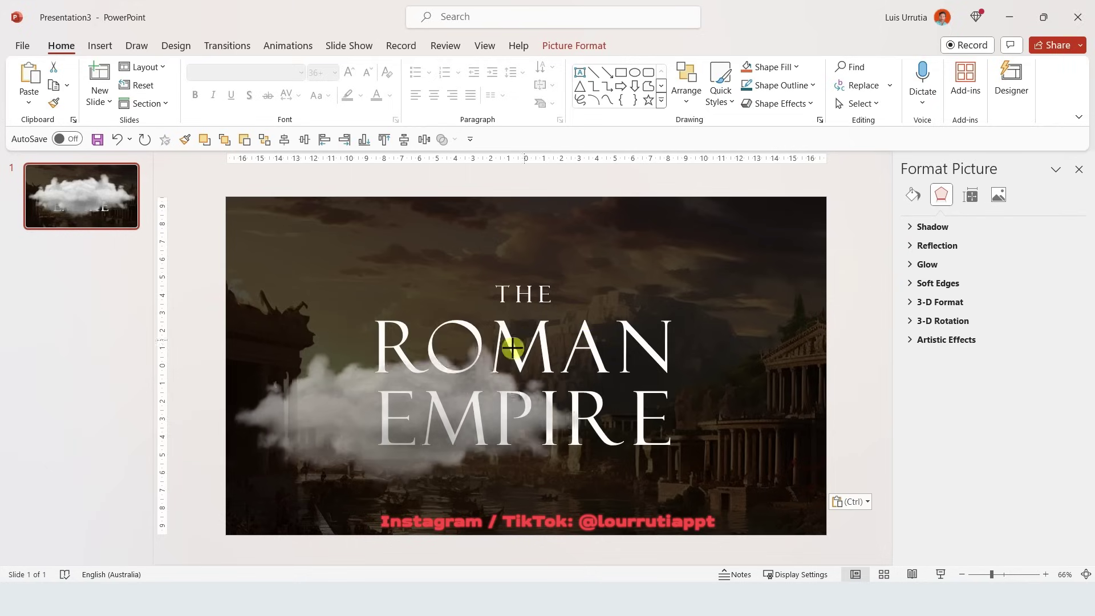
pyautogui.moveTo(430, 420); pyautogui.dragTo(330, 500)
pyautogui.moveTo(501, 404); pyautogui.dragTo(509, 390)
# - Give the cloud 40% transparency and a warmer colour temperature
pyautogui.click(1000, 199)
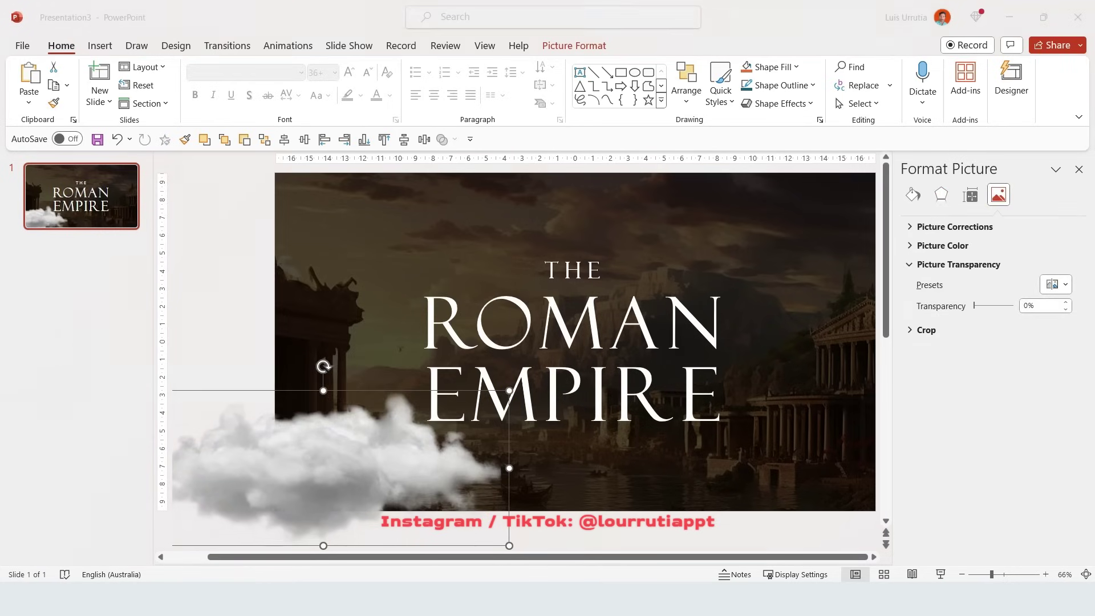
pyautogui.click(1029, 309)
pyautogui.write('40')
pyautogui.press('Return')
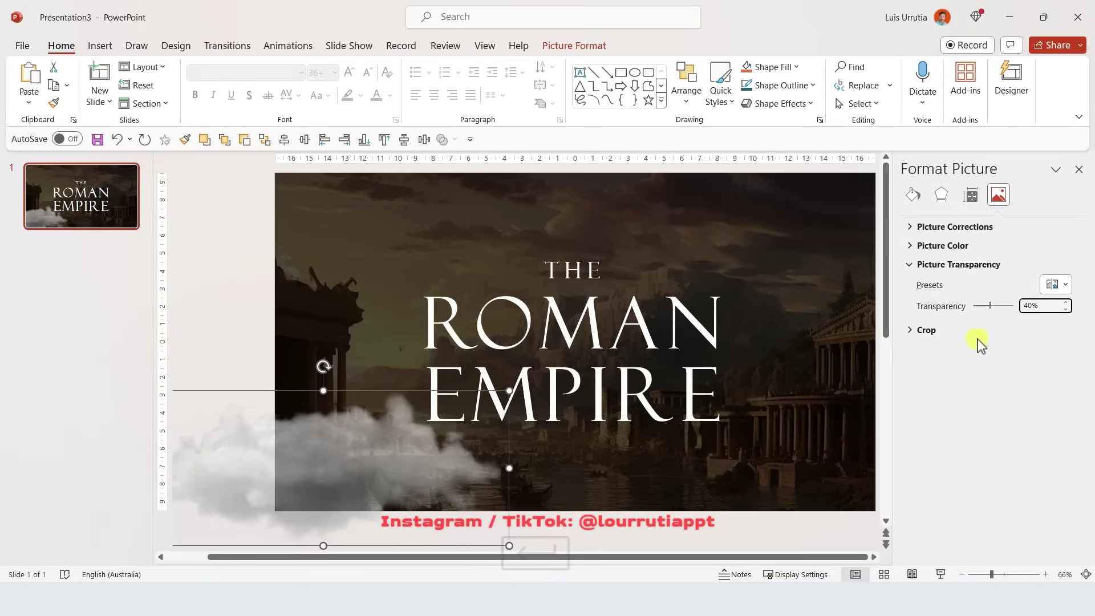
pyautogui.click(944, 247)
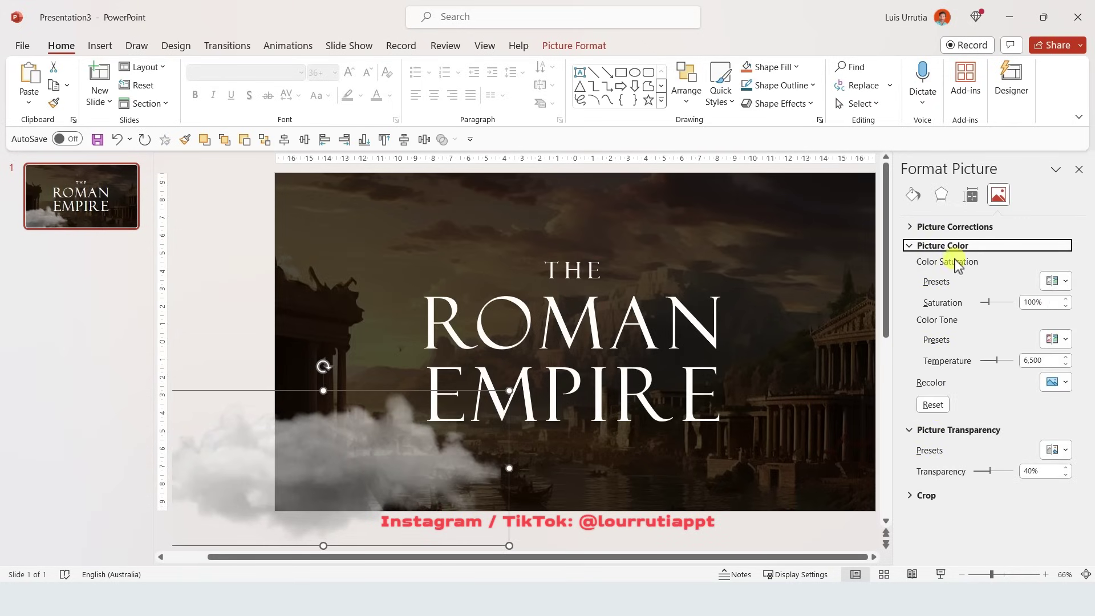
pyautogui.moveTo(996, 361); pyautogui.dragTo(1000, 361)
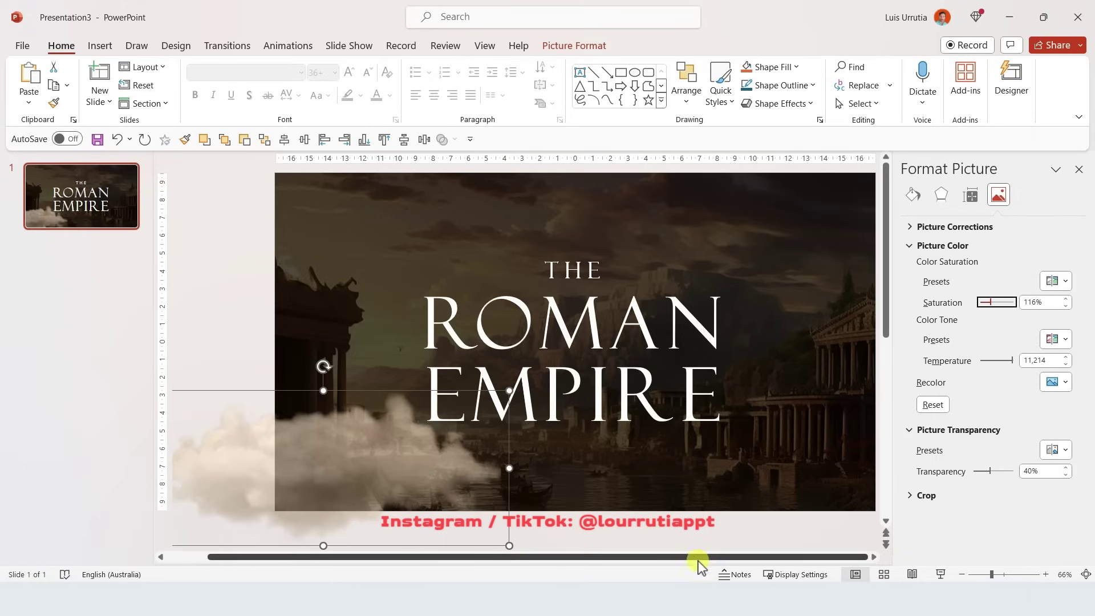
# - Place a copy of the cloud at the top right of the slide
pyautogui.click(701, 541)
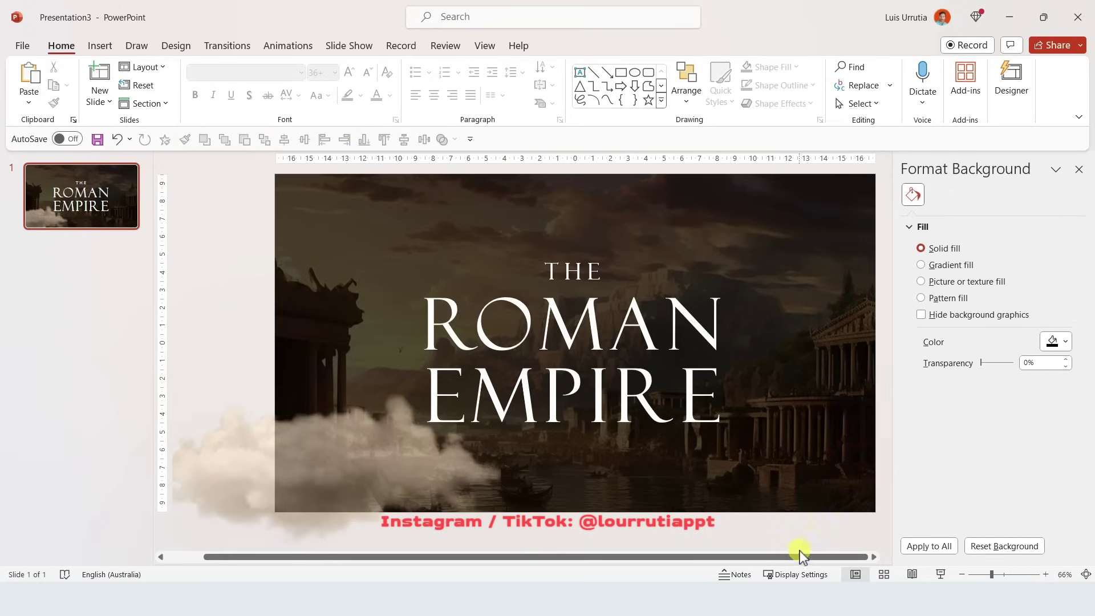
pyautogui.click(416, 447)
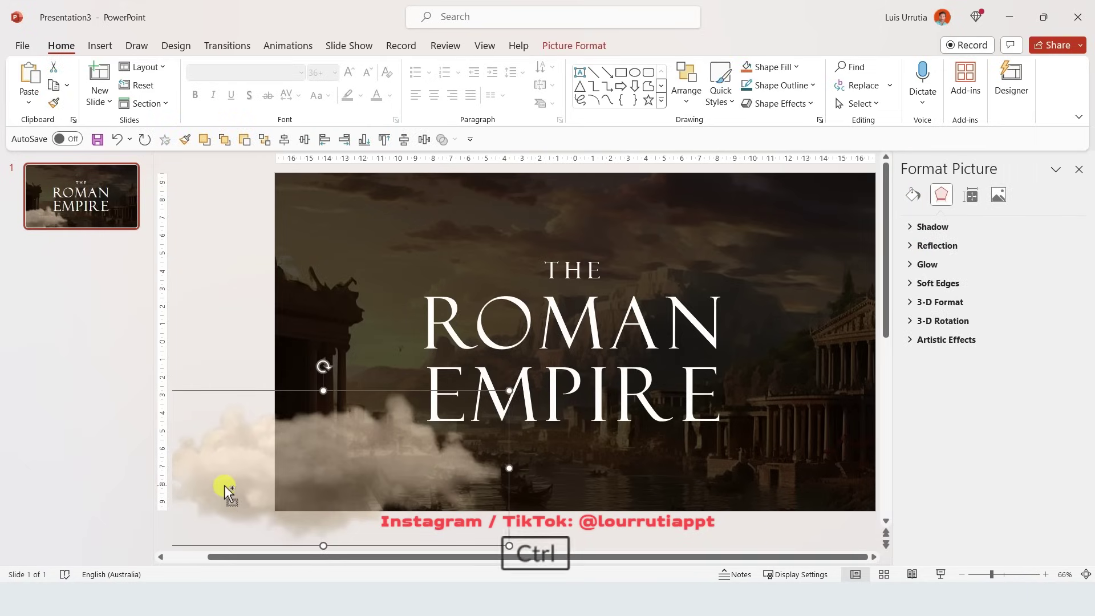
pyautogui.moveTo(227, 488); pyautogui.dragTo(803, 276)
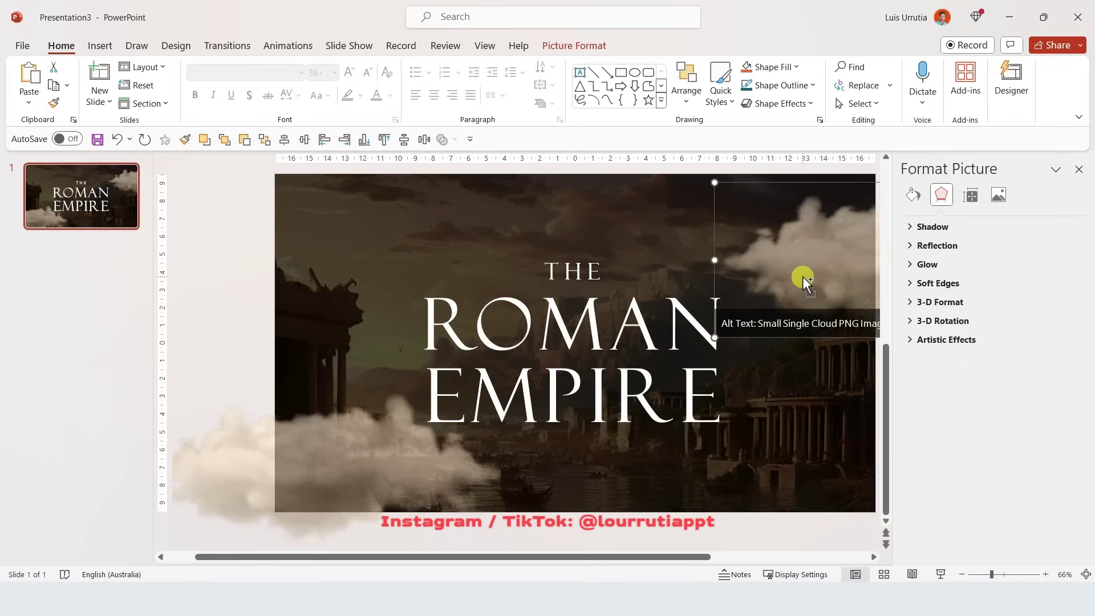
pyautogui.click(124, 213)
# - Recolour the THE, ROMAN and EMPIRE text boxes to custom cream #F8EED4
pyautogui.moveTo(251, 223); pyautogui.dragTo(915, 447)
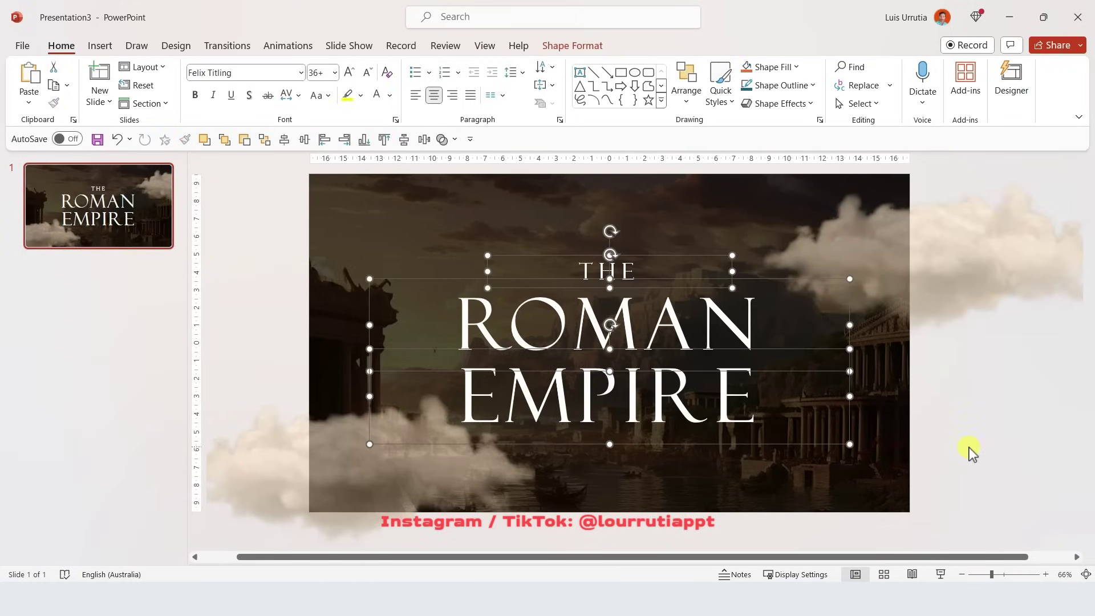
pyautogui.click(390, 96)
pyautogui.click(411, 249)
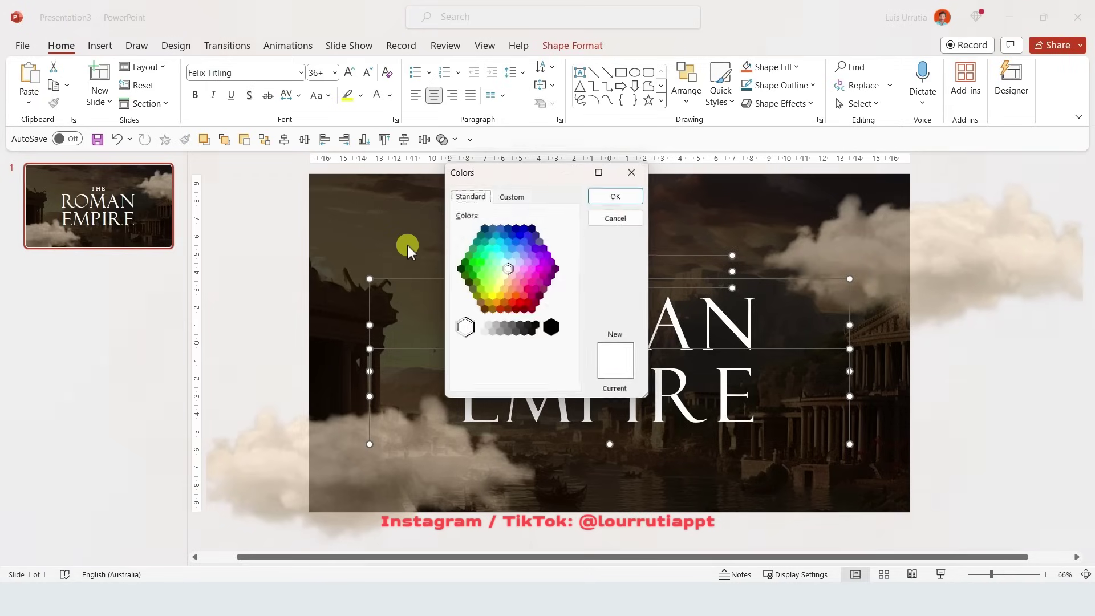
pyautogui.click(515, 197)
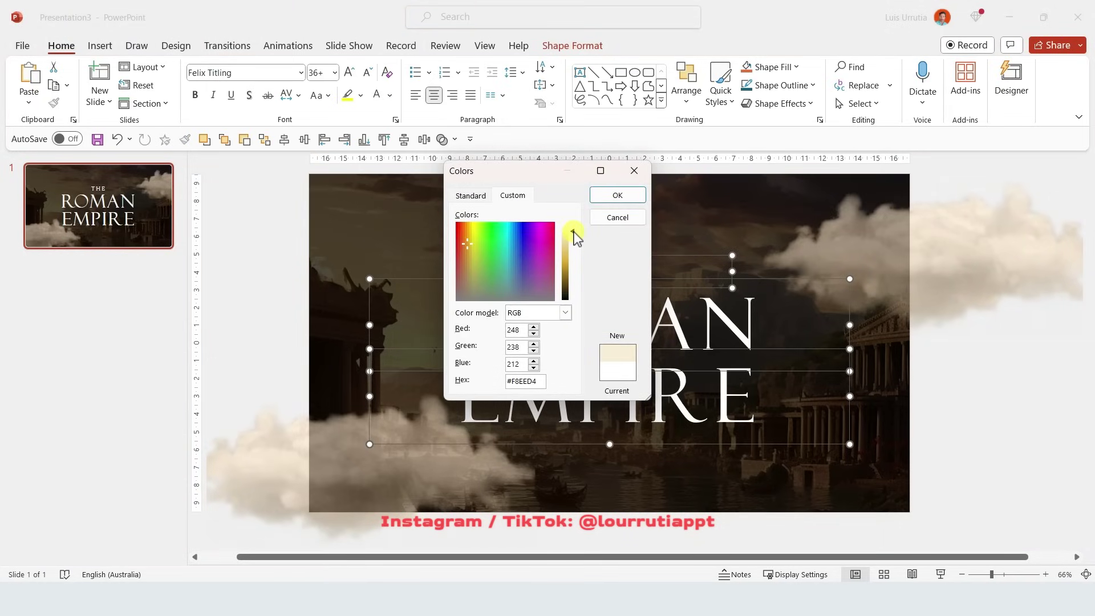
pyautogui.click(622, 194)
# - Duplicate the title slide with Ctrl+D
pyautogui.click(1014, 447)
pyautogui.click(150, 238)
pyautogui.hotkey('ctrl', 'd')
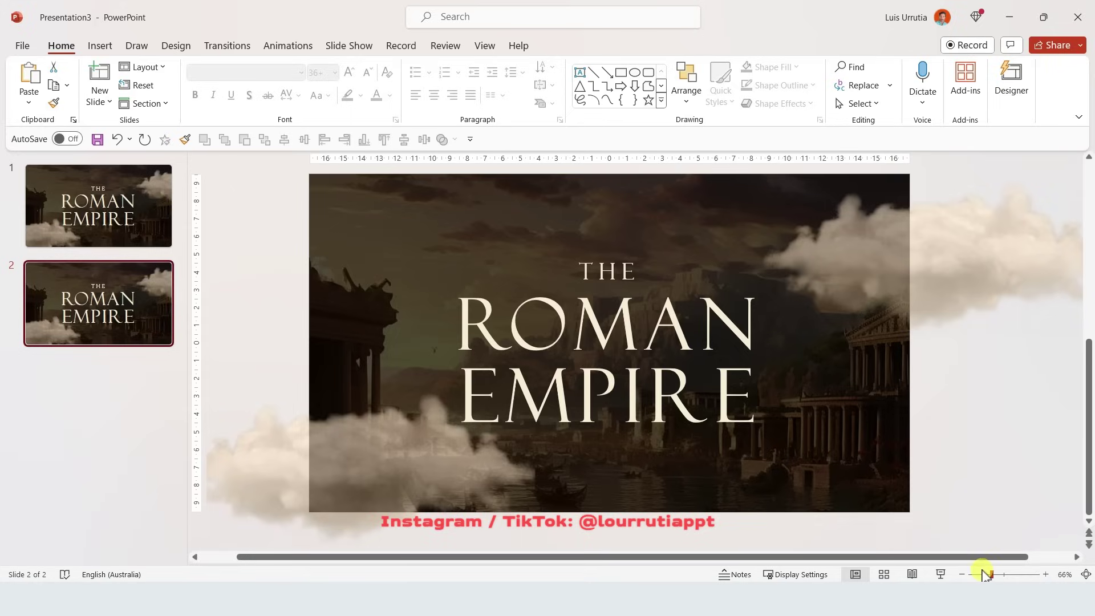
# - Select both clouds and the three title boxes on slide 2 and move them above the slide
pyautogui.moveTo(986, 574); pyautogui.dragTo(978, 574)
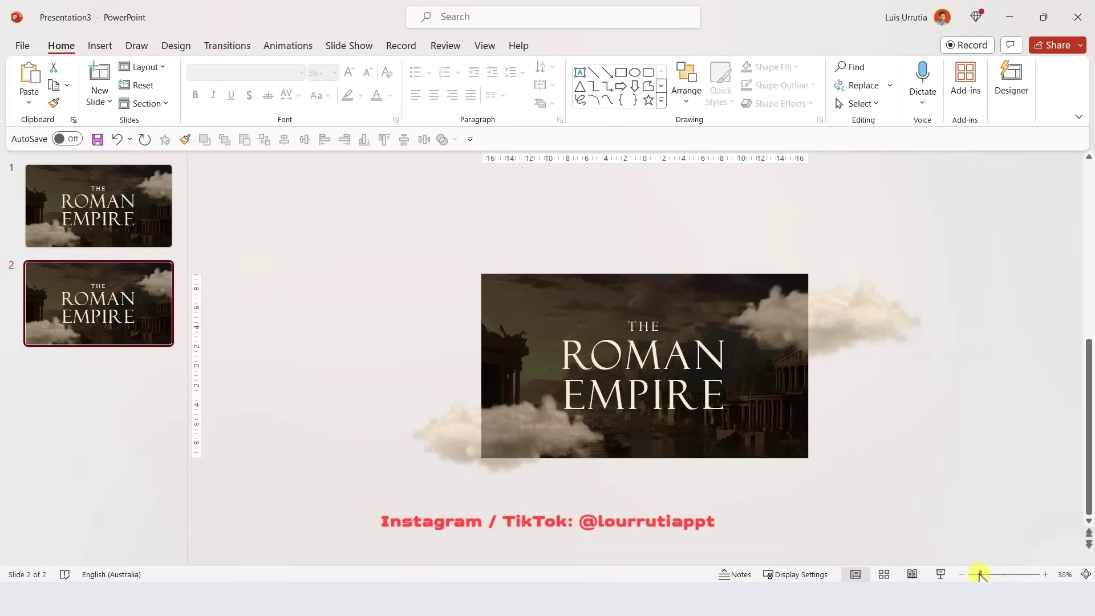
pyautogui.click(859, 317)
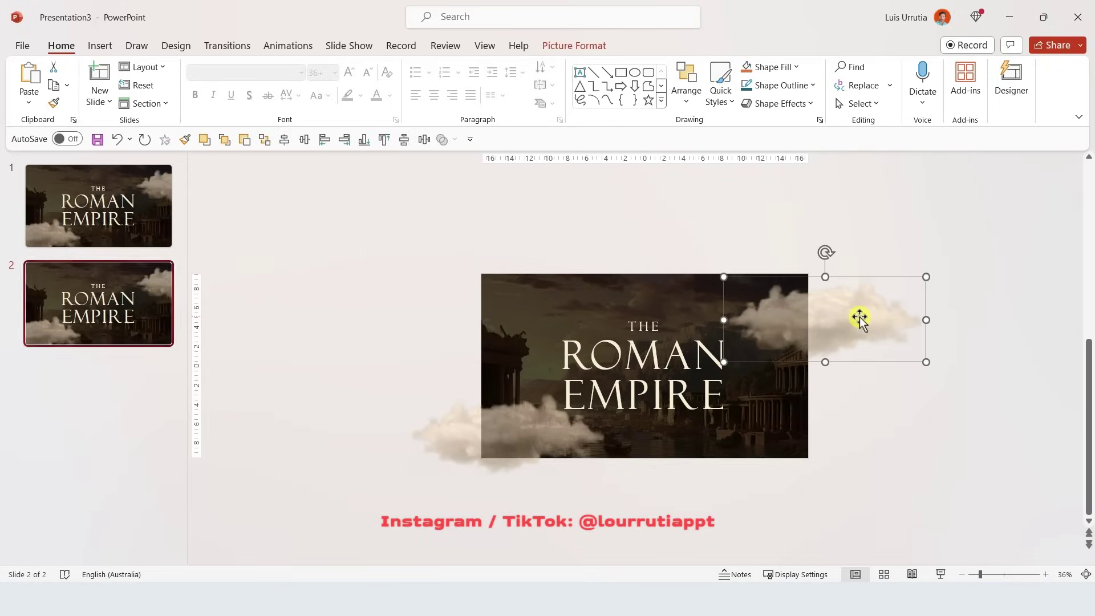
pyautogui.keyDown('shift'); pyautogui.click(647, 323); pyautogui.keyUp('shift')
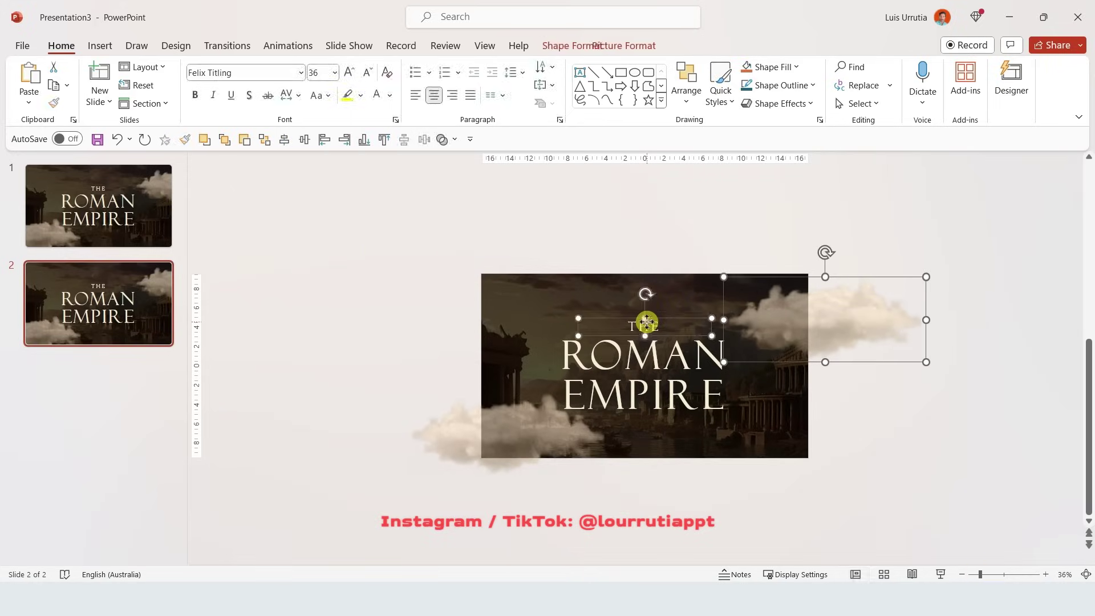
pyautogui.keyDown('shift'); pyautogui.click(644, 350); pyautogui.keyUp('shift')
pyautogui.keyDown('shift'); pyautogui.click(635, 387); pyautogui.keyUp('shift')
pyautogui.keyDown('shift'); pyautogui.click(513, 454); pyautogui.keyUp('shift')
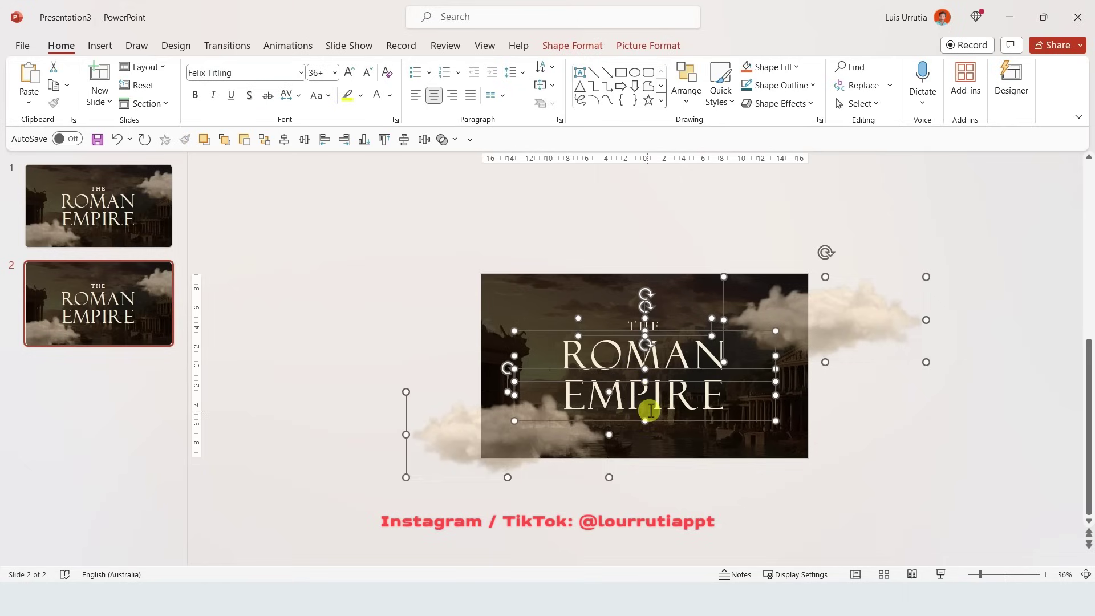
pyautogui.moveTo(756, 421); pyautogui.dragTo(752, 215)
# - Move the THE and ROMAN text boxes further up above the slide
pyautogui.scroll(2, 832, 280)
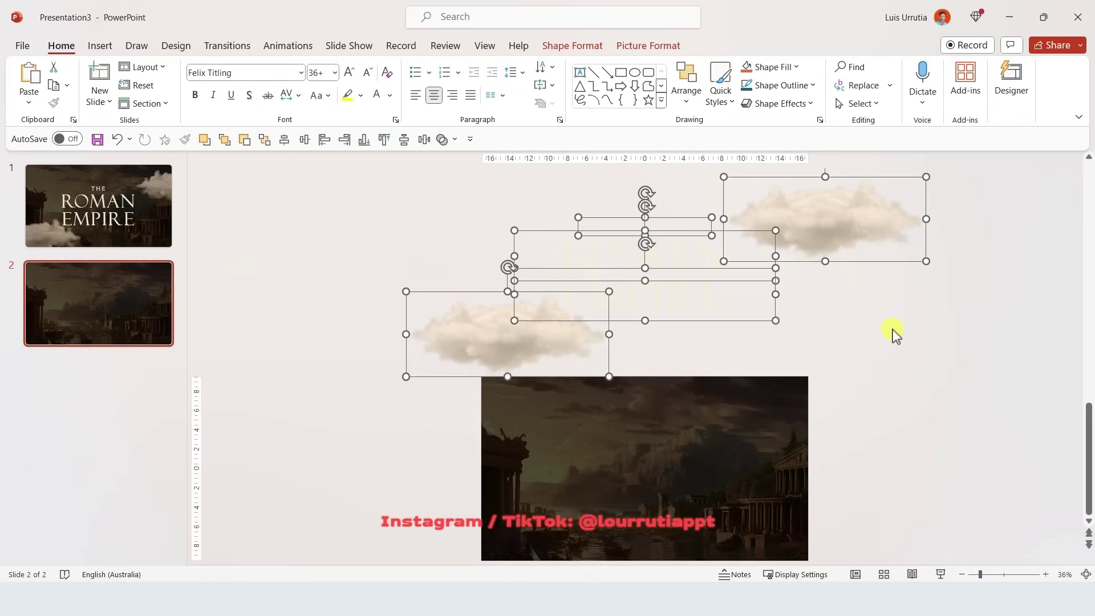
pyautogui.click(970, 493)
pyautogui.scroll(5, 679, 331)
pyautogui.click(631, 269)
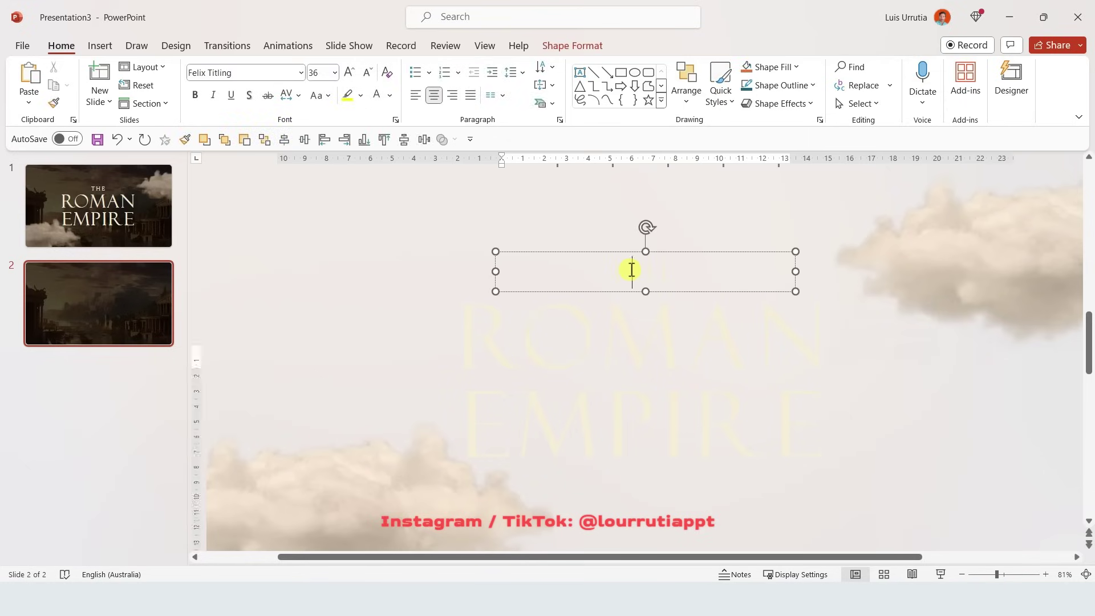
pyautogui.keyDown('shift'); pyautogui.click(687, 352); pyautogui.keyUp('shift')
pyautogui.keyDown('shift'); pyautogui.click(692, 418); pyautogui.keyUp('shift')
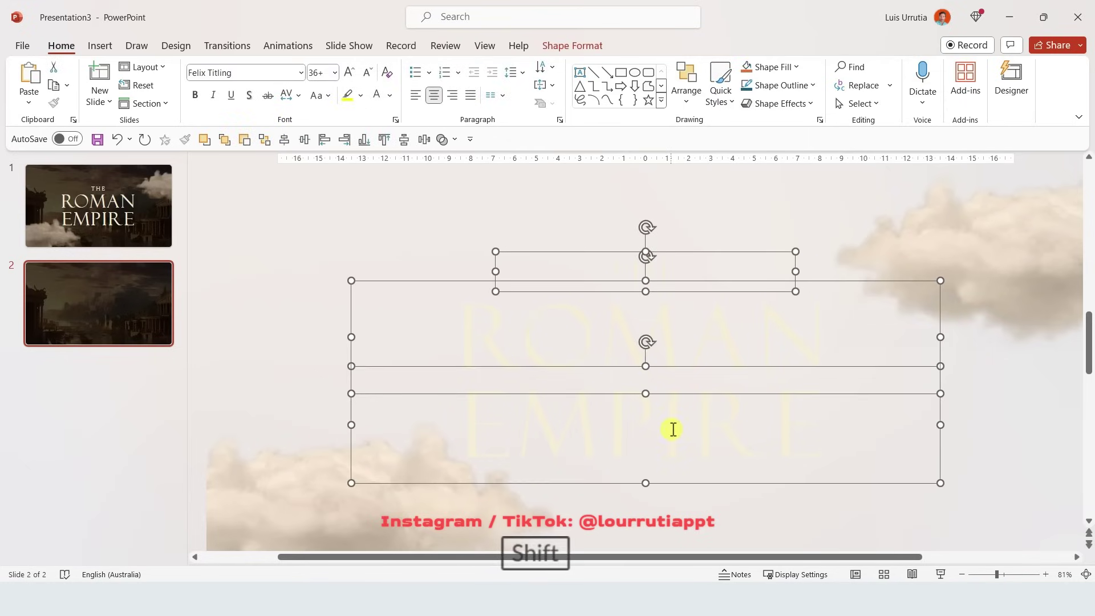
pyautogui.keyDown('shift'); pyautogui.click(677, 394); pyautogui.keyUp('shift')
pyautogui.click(760, 324)
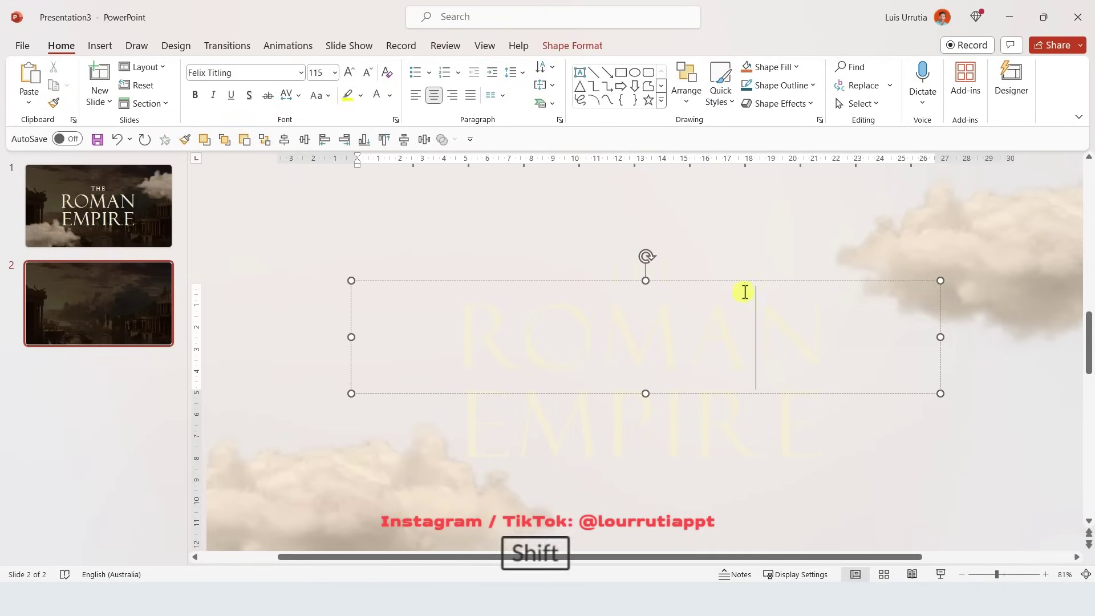
pyautogui.keyDown('shift'); pyautogui.click(729, 253); pyautogui.keyUp('shift')
pyautogui.moveTo(729, 251); pyautogui.dragTo(698, 169)
# - Raise the THE text a little higher and move the lower cloud up to mid height
pyautogui.click(721, 220)
pyautogui.click(704, 211)
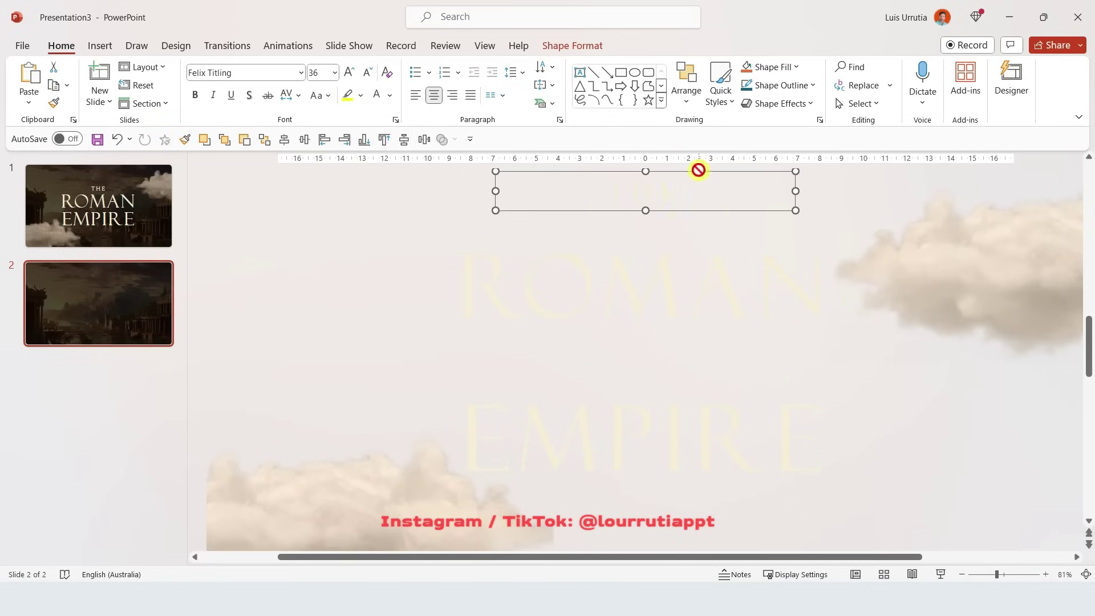
pyautogui.moveTo(684, 212); pyautogui.dragTo(679, 193)
pyautogui.moveTo(446, 507); pyautogui.dragTo(450, 351)
# - Try black for the three title boxes, then undo to keep them cream
pyautogui.click(675, 445)
pyautogui.keyDown('shift'); pyautogui.click(671, 297); pyautogui.keyUp('shift')
pyautogui.keyDown('shift'); pyautogui.click(669, 186); pyautogui.keyUp('shift')
pyautogui.click(390, 96)
pyautogui.click(392, 130)
pyautogui.scroll(1, 1037, 385)
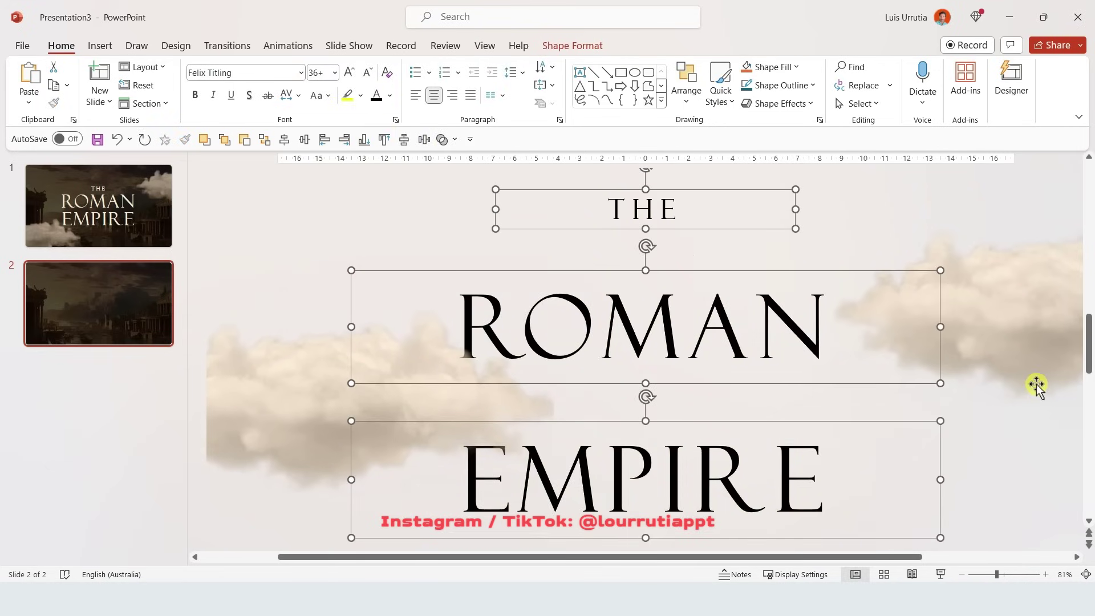
pyautogui.scroll(-1, 1035, 383)
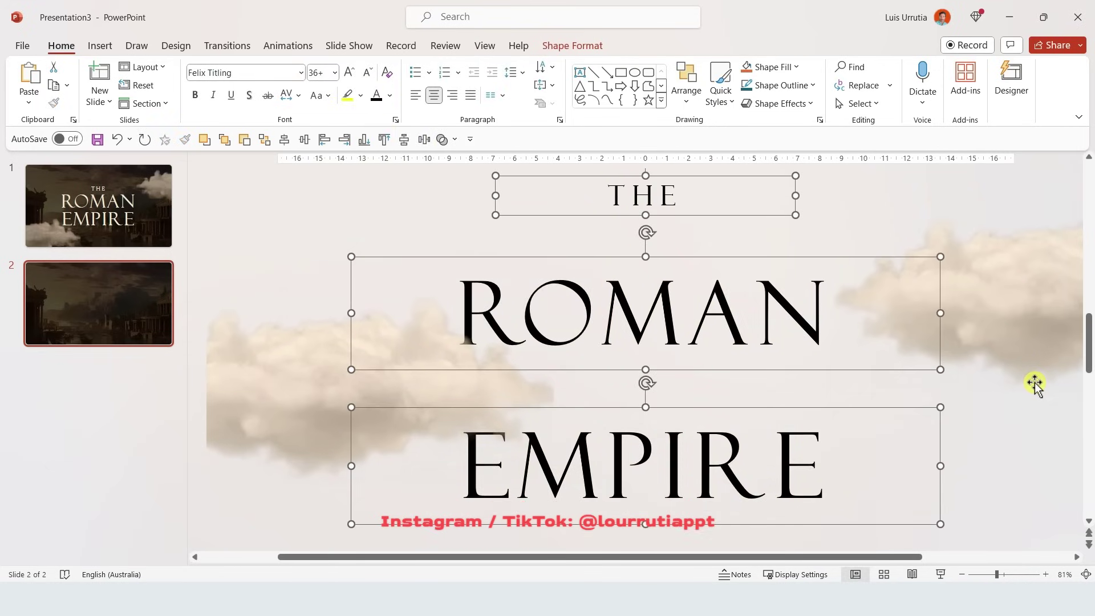
pyautogui.hotkey('ctrl', 'z')
pyautogui.hotkey('ctrl', 'z')
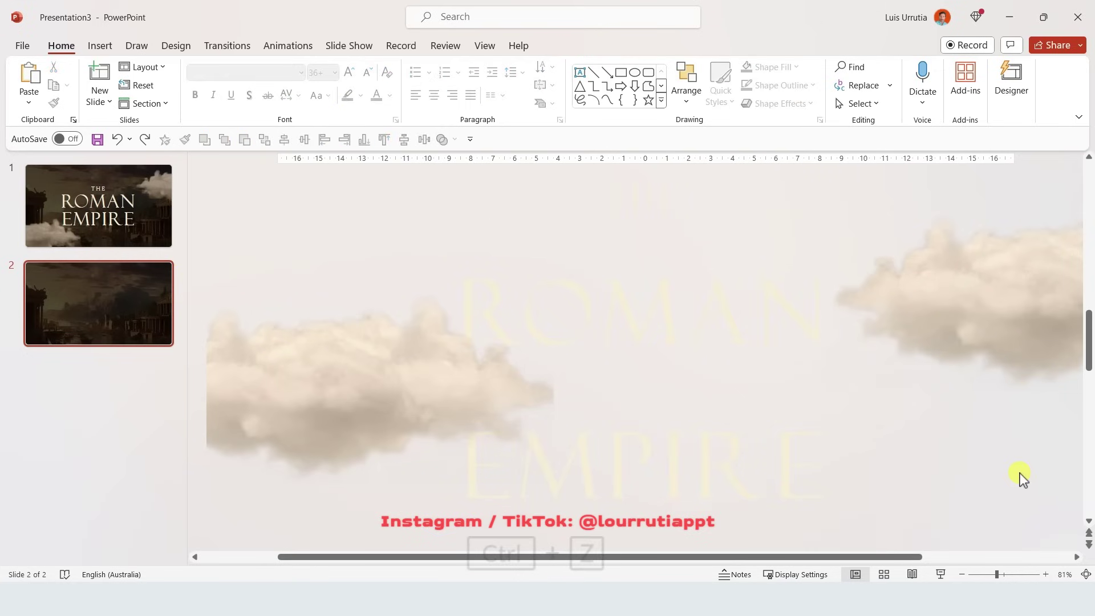
pyautogui.scroll(-1, 1003, 451)
pyautogui.scroll(-3, 1002, 444)
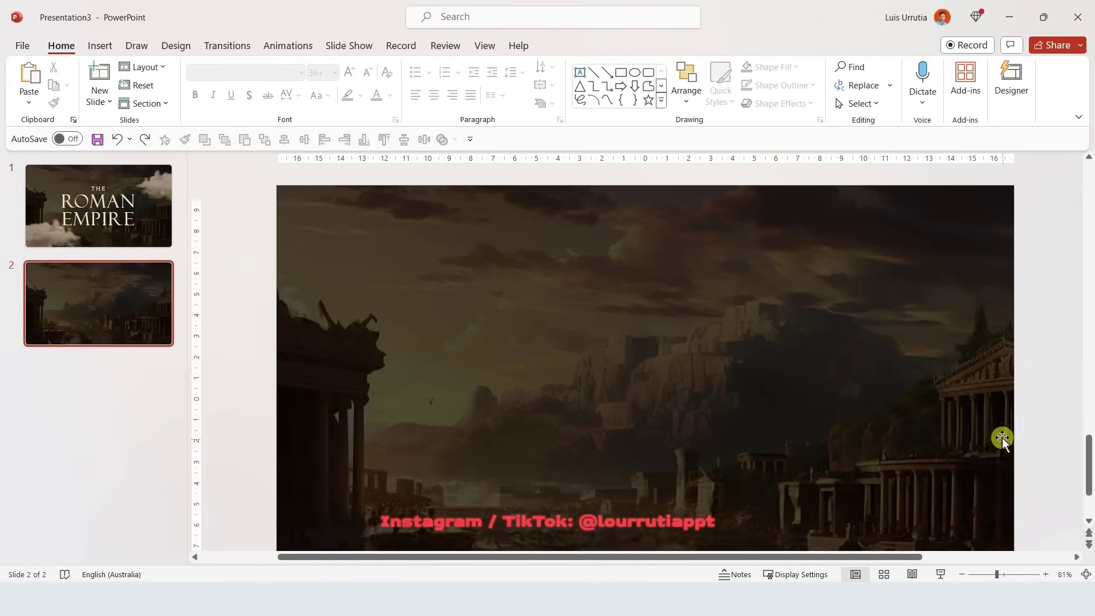
# - Recrop slide 2's faded city photo, shifting it up to reveal the harbour and boats
pyautogui.click(990, 574)
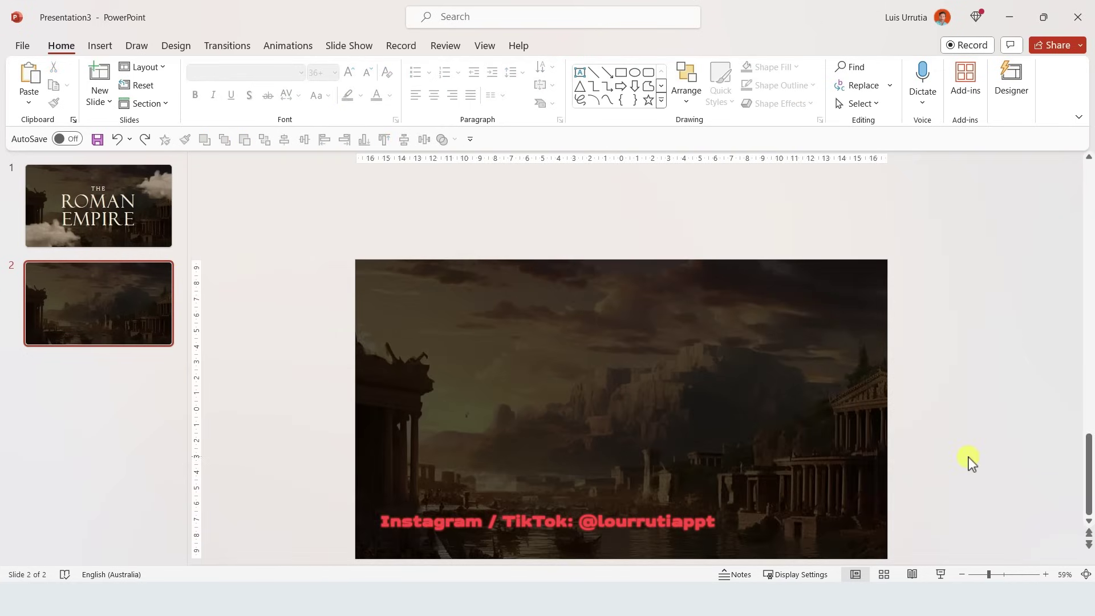
pyautogui.moveTo(997, 577); pyautogui.dragTo(992, 574)
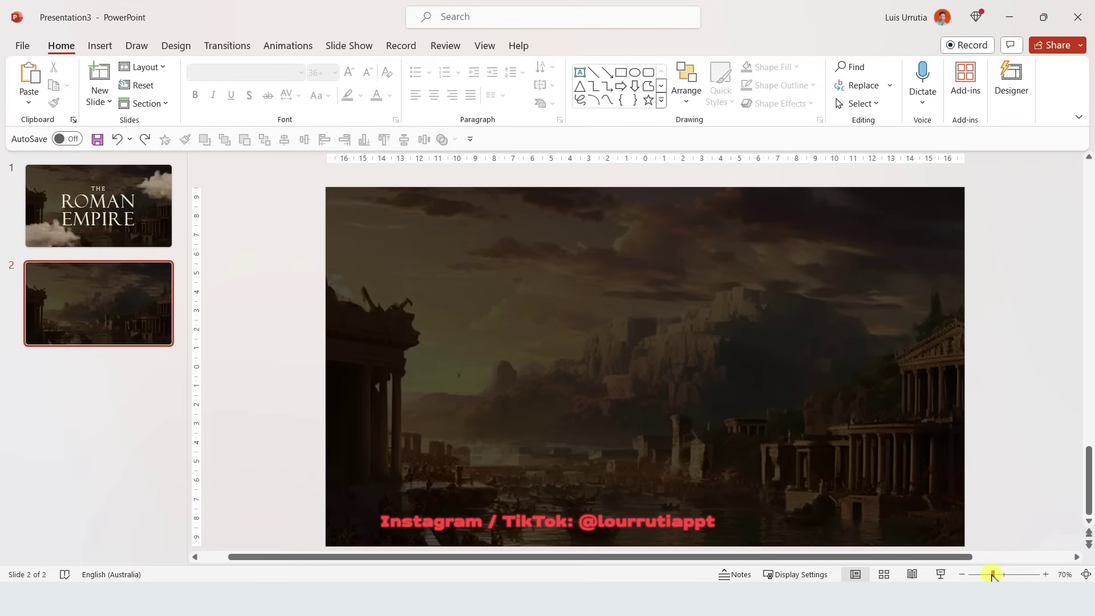
pyautogui.click(823, 428)
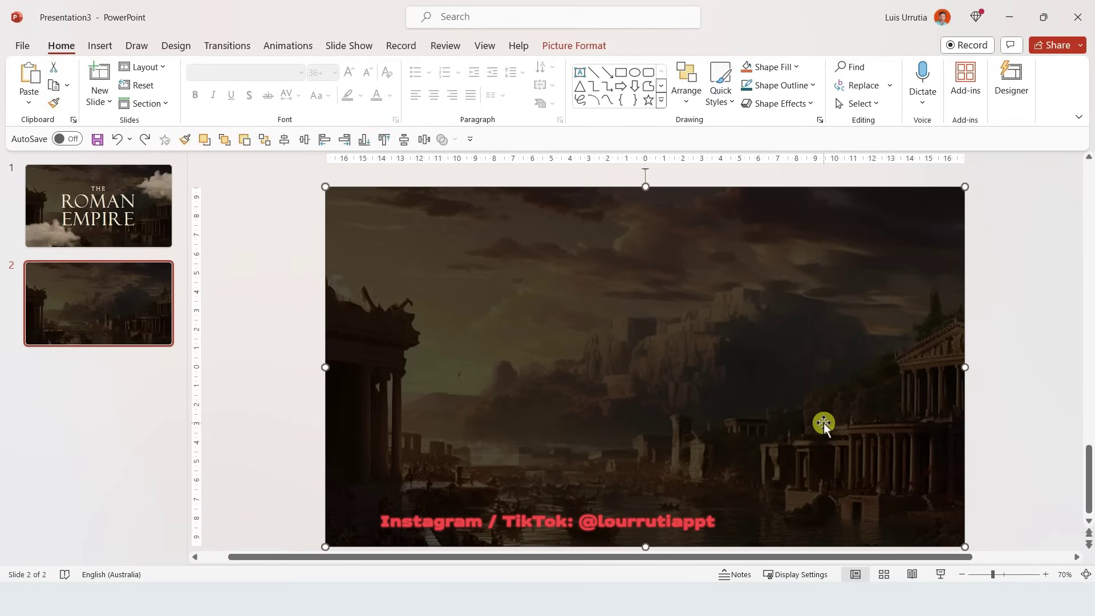
pyautogui.click(573, 46)
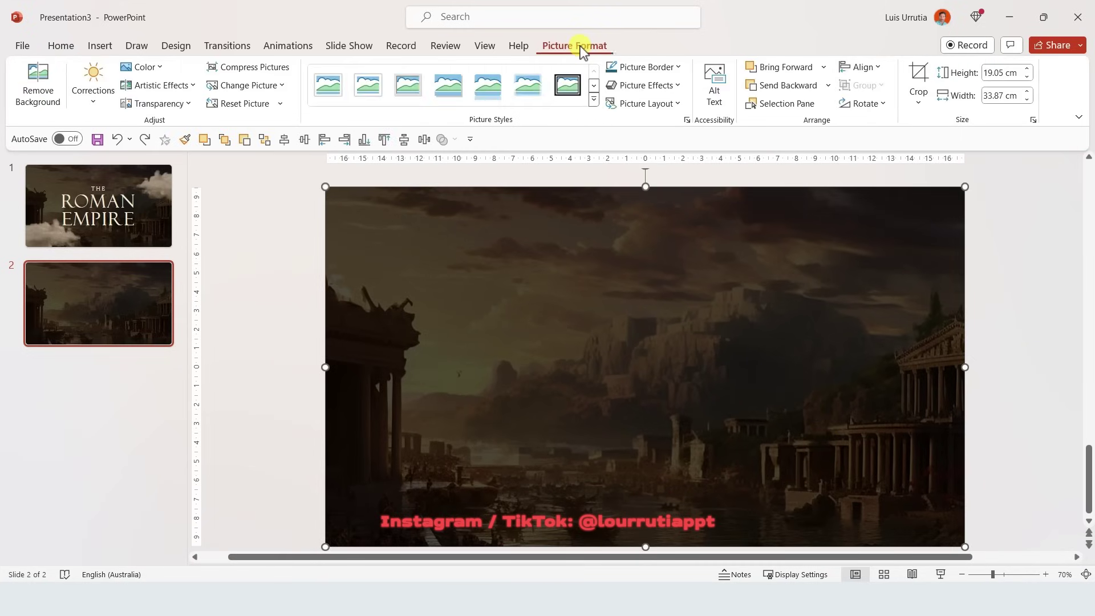
pyautogui.click(919, 73)
pyautogui.moveTo(896, 281); pyautogui.dragTo(788, 331)
pyautogui.click(916, 80)
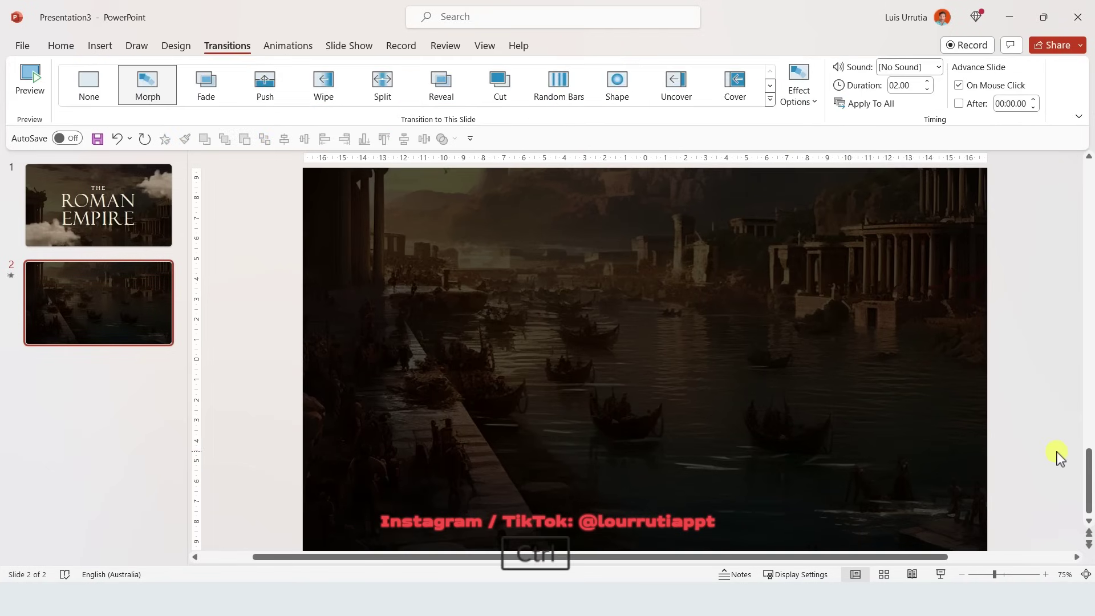
# - Paste the Roman Empire paragraph onto slide 2 and copy it
pyautogui.write("IT EMERGED FROM THE ROMAN REPUBLIC, CONSOLIDATING POWER UNDER THE LEADERSHIP OF FIGURES LIKE JULIUS CAESAR AND AUGUSTUS CAESAR. THE EMPIRE WAS CHARACTERIZED BY ITS VAST TERRITORIAL EXPANSION, INNOVATIVE ENGINEERING, AND ENDURING LEGAL AND CULTURAL LEGACY. ROME'S DOMINANCE EXTENDED ACROSS MUCH OF EUROPE, PARTS OF AFRICA, AND THE MIDDLE EAST.")
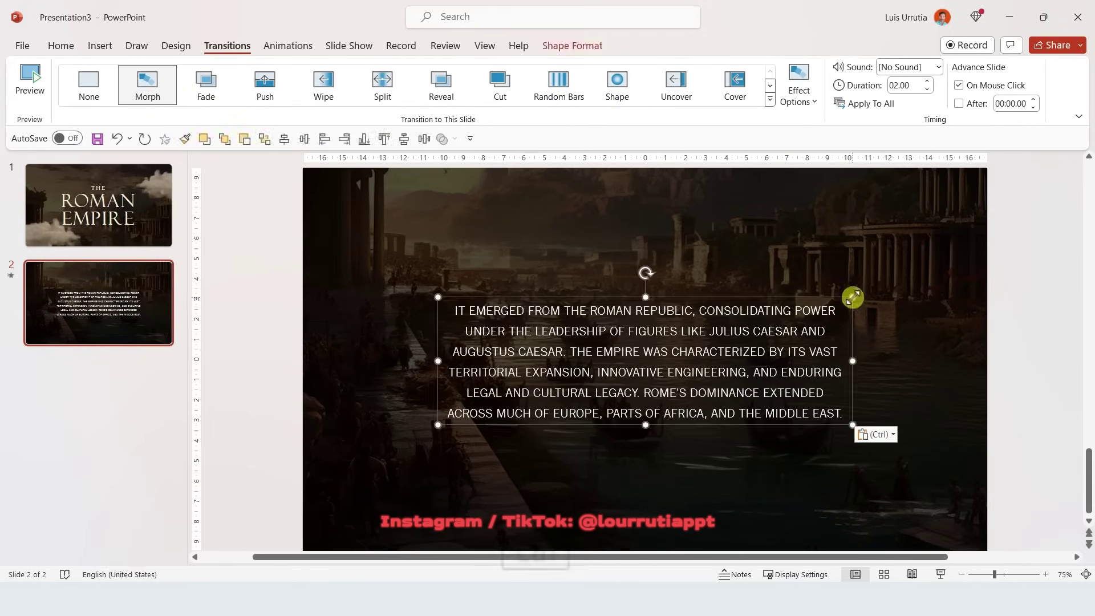
pyautogui.press('ctrl')
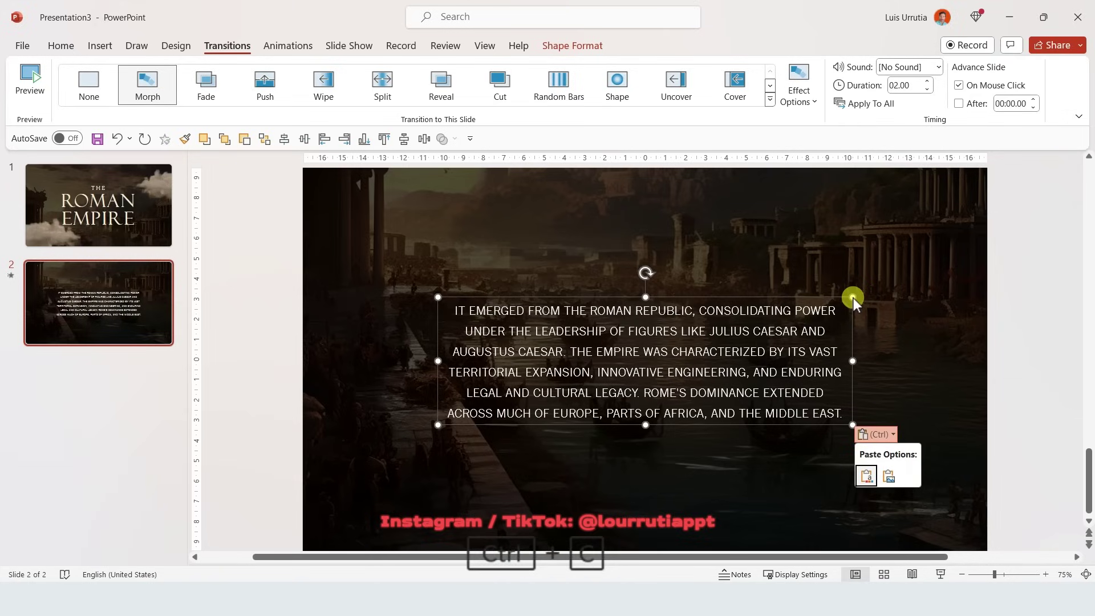
pyautogui.press('ctrl')
# - Paste the paragraph onto slide 1 and Shift-drag it straight down below the slide
pyautogui.click(159, 231)
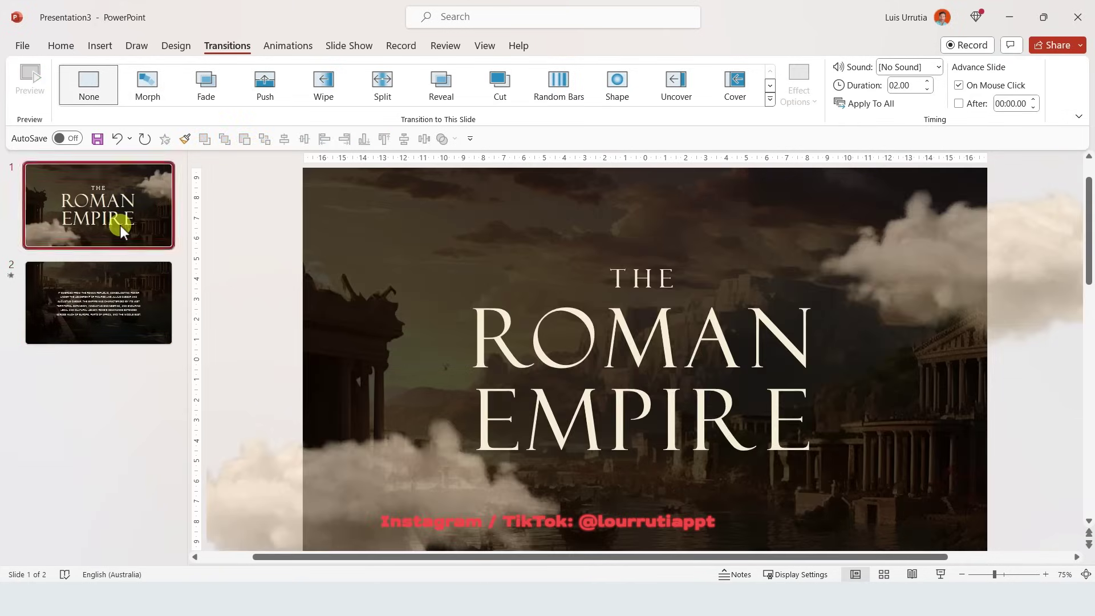
pyautogui.write("IT EMERGED FROM THE ROMAN REPUBLIC, CONSOLIDATING POWER UNDER THE LEADERSHIP OF FIGURES LIKE JULIUS CAESAR AND AUGUSTUS CAESAR. THE EMPIRE WAS CHARACTERIZED BY ITS VAST TERRITORIAL EXPANSION, INNOVATIVE ENGINEERING, AND ENDURING LEGAL AND CULTURAL LEGACY. ROME'S DOMINANCE EXTENDED ACROSS MUCH OF EUROPE, PARTS OF AFRICA, AND THE MIDDLE EAST.")
pyautogui.scroll(-2, 998, 372)
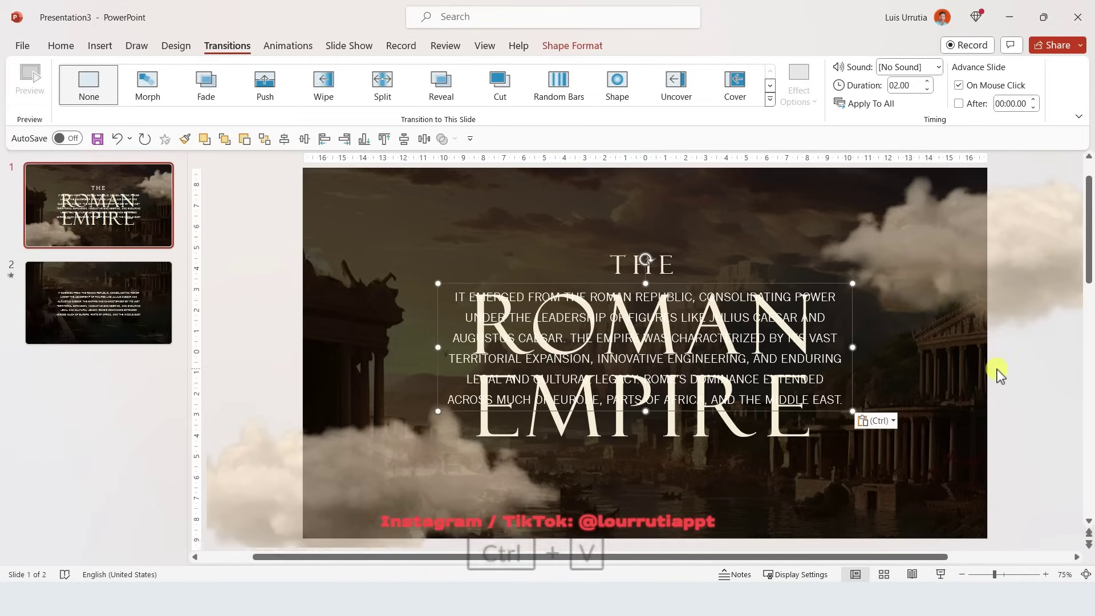
pyautogui.press('shift')
pyautogui.moveTo(797, 271); pyautogui.dragTo(794, 528)
pyautogui.scroll(-3, 776, 410)
pyautogui.scroll(-2, 777, 410)
pyautogui.press('shift')
pyautogui.moveTo(853, 435); pyautogui.dragTo(860, 527)
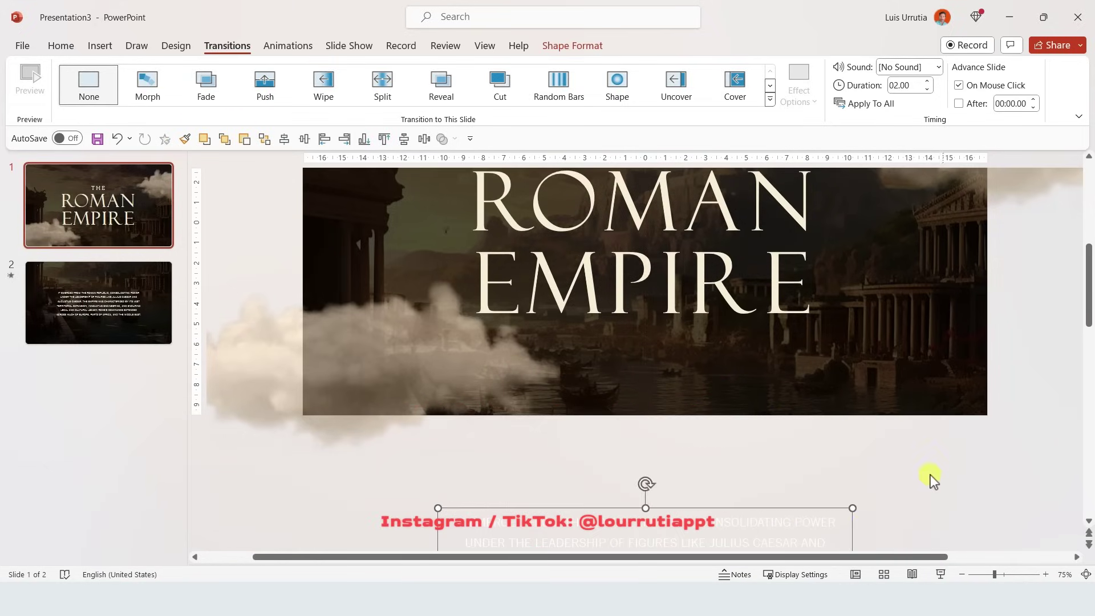
pyautogui.click(994, 443)
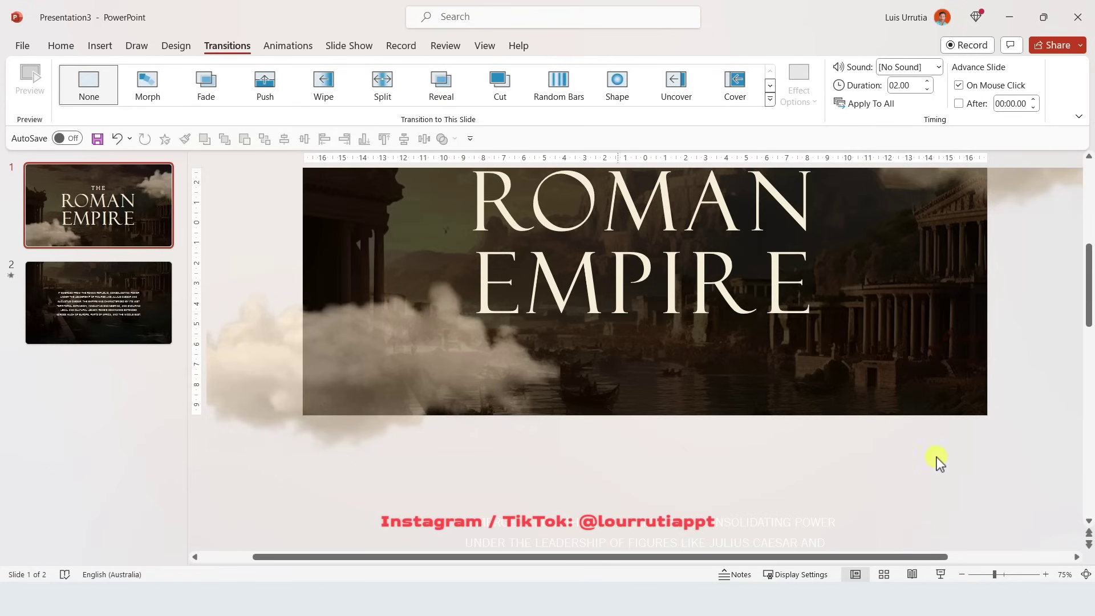
# - Apply the Morph transition to slide 2 and preview it
pyautogui.click(152, 310)
pyautogui.click(144, 90)
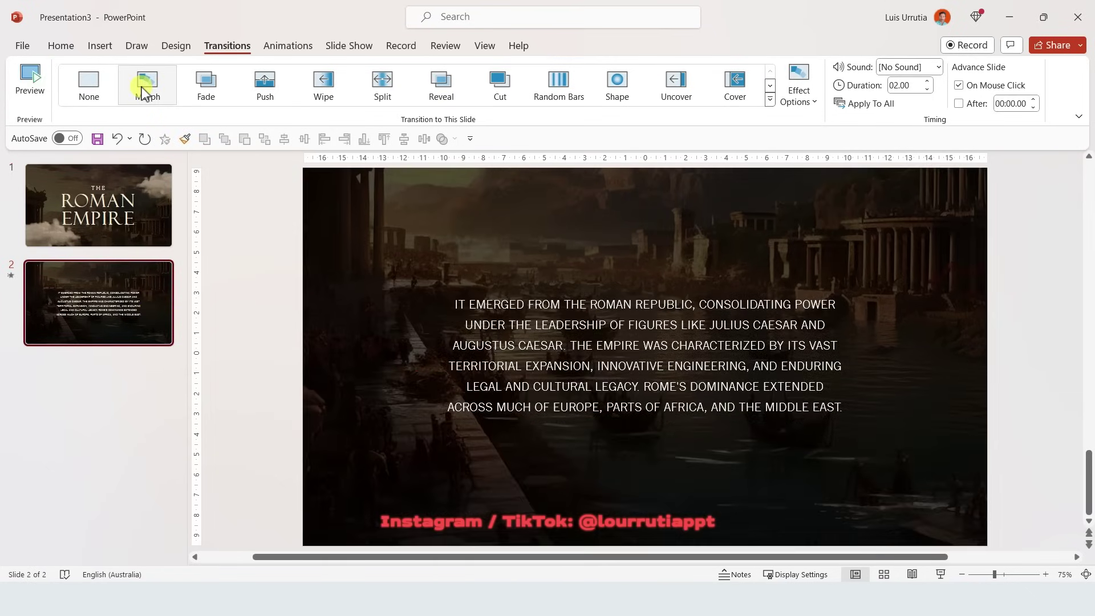
pyautogui.click(143, 90)
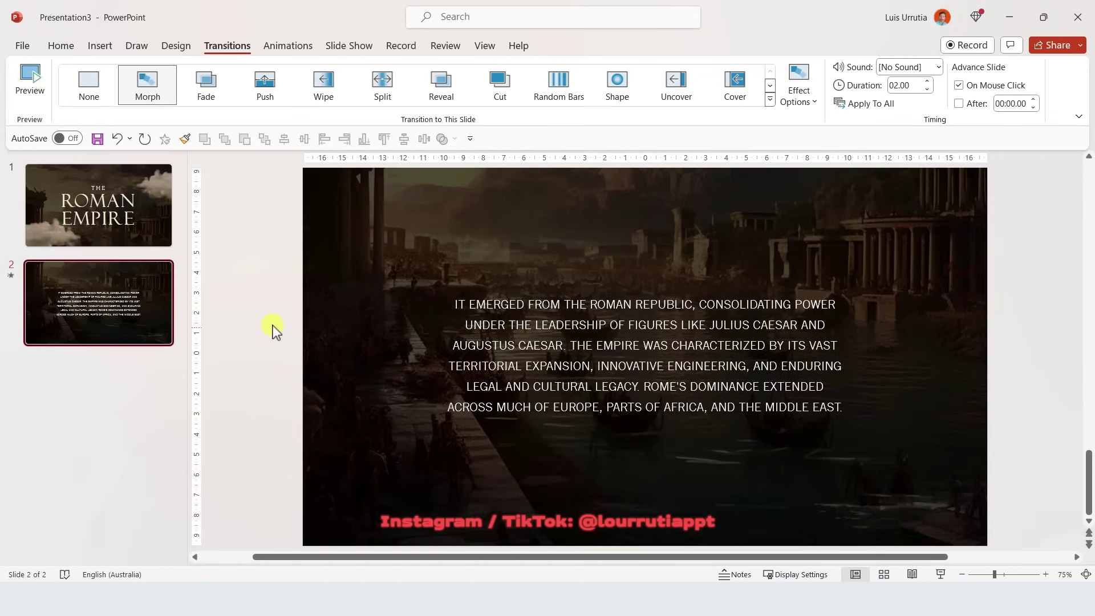
pyautogui.click(128, 371)
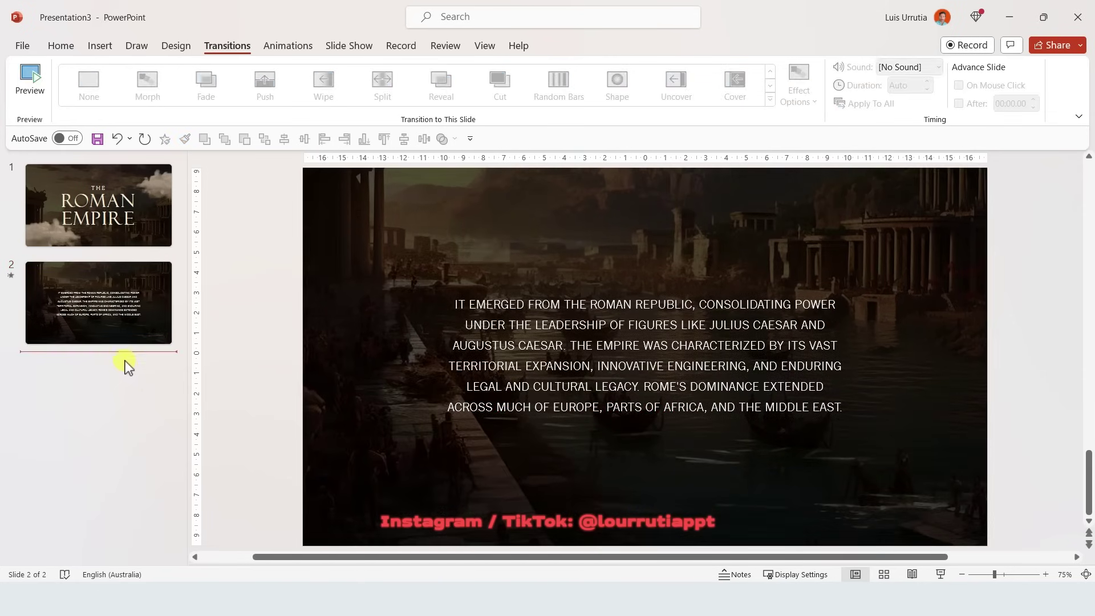
# - Insert a new slide 3 and give it a solid black background fill
pyautogui.rightClick(128, 367)
pyautogui.click(144, 420)
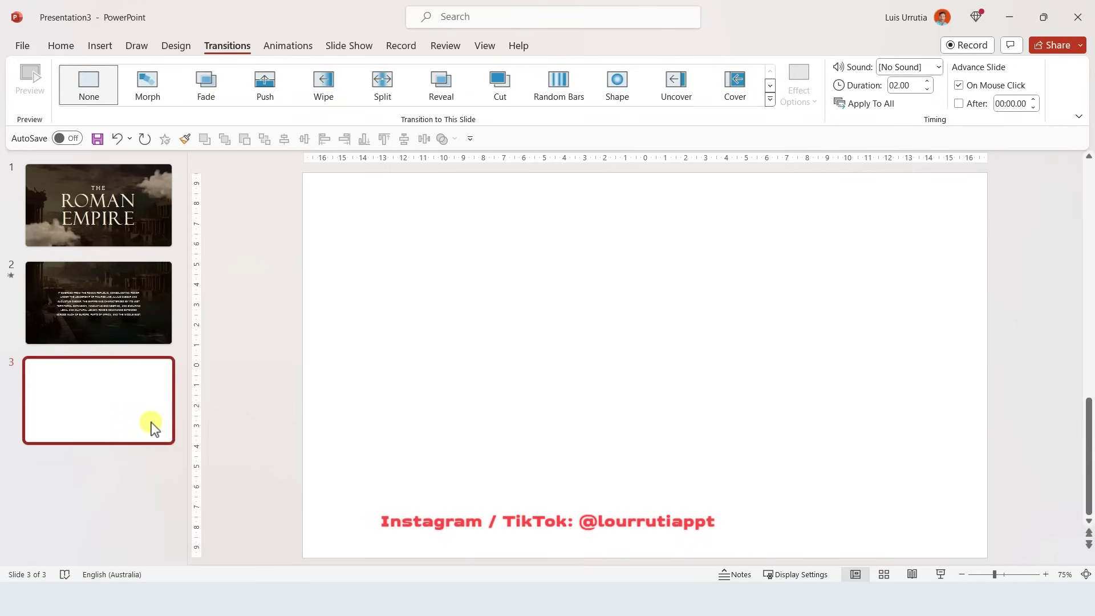
pyautogui.rightClick(596, 323)
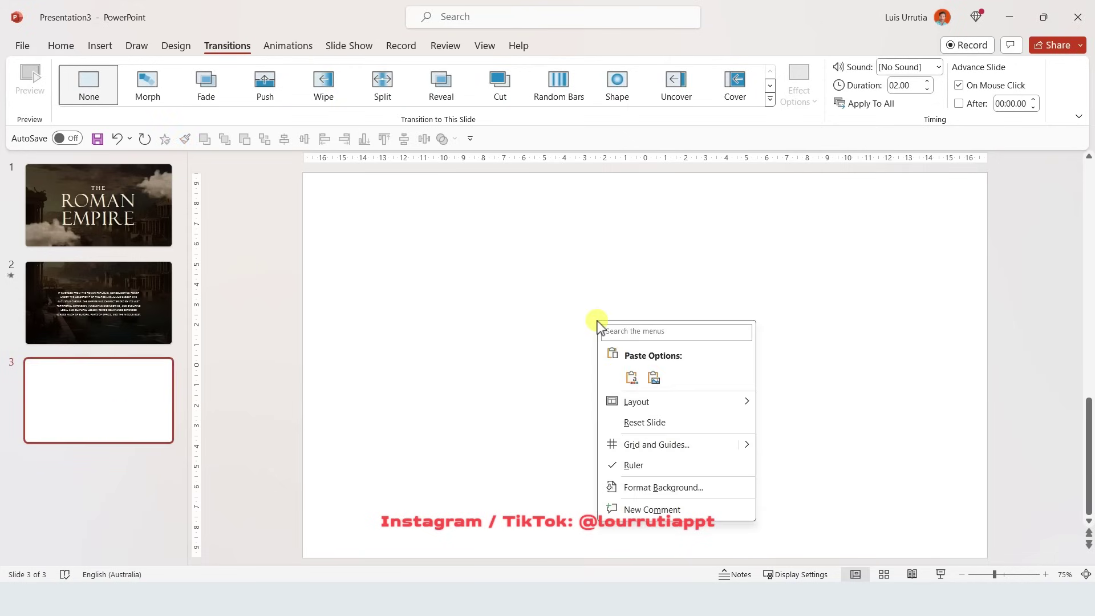
pyautogui.click(642, 488)
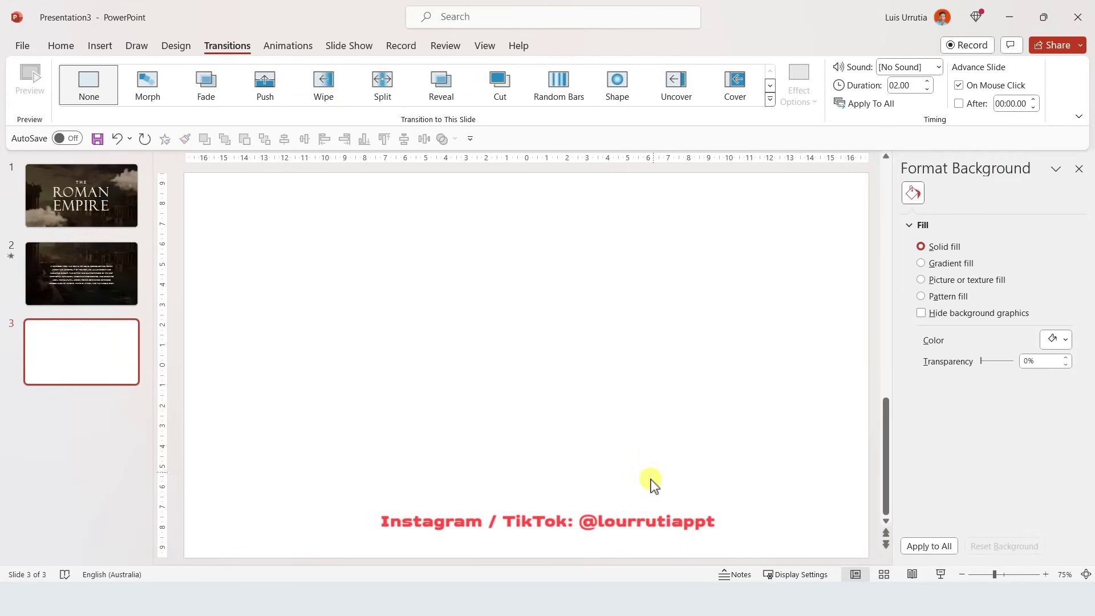
pyautogui.click(1049, 341)
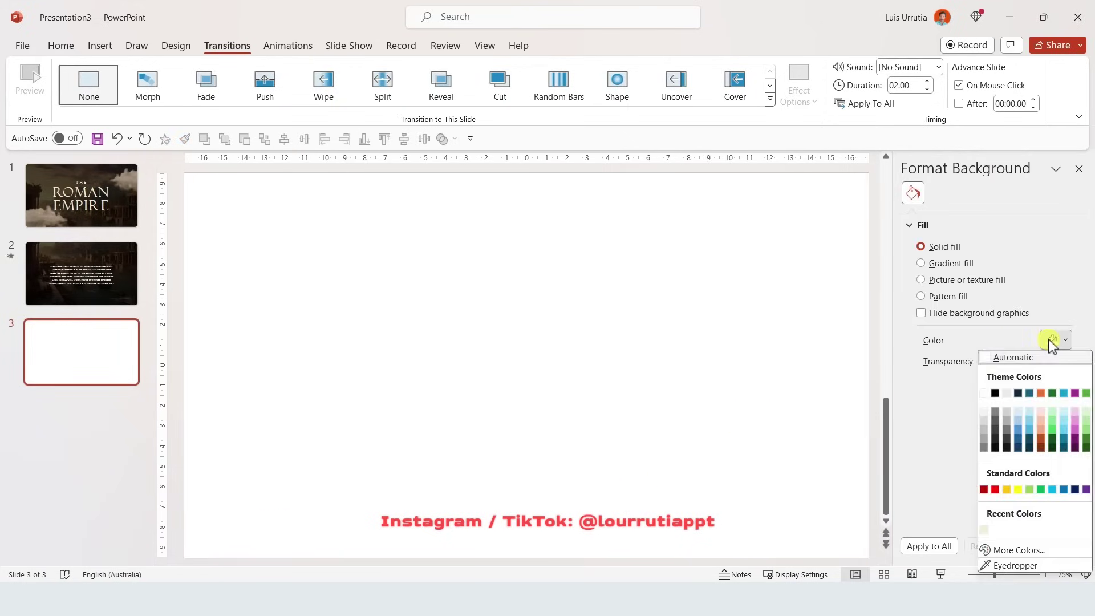
pyautogui.click(996, 393)
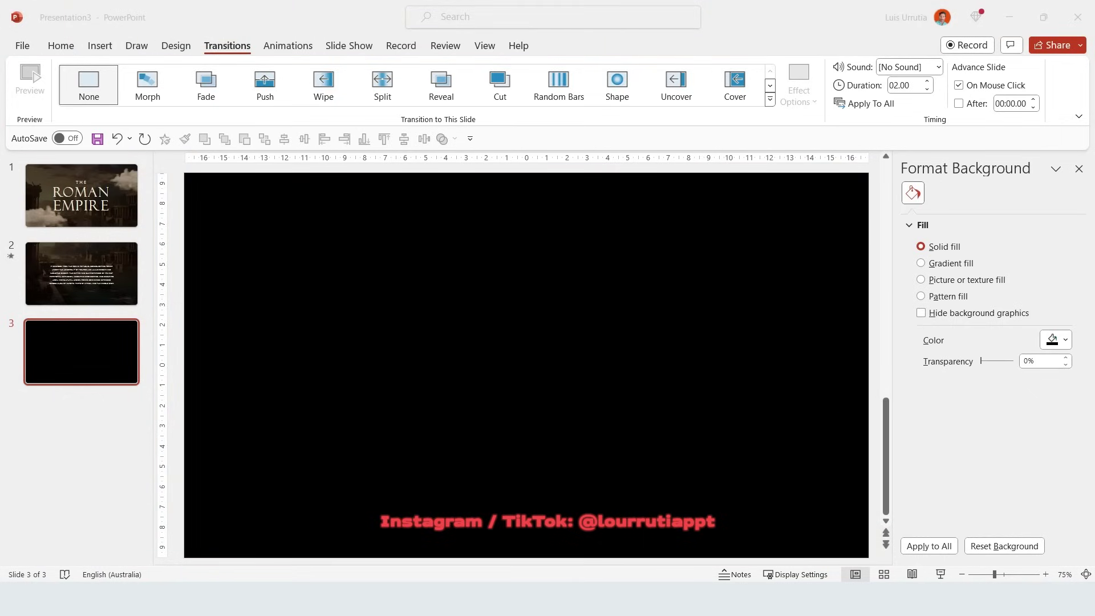
pyautogui.click(822, 374)
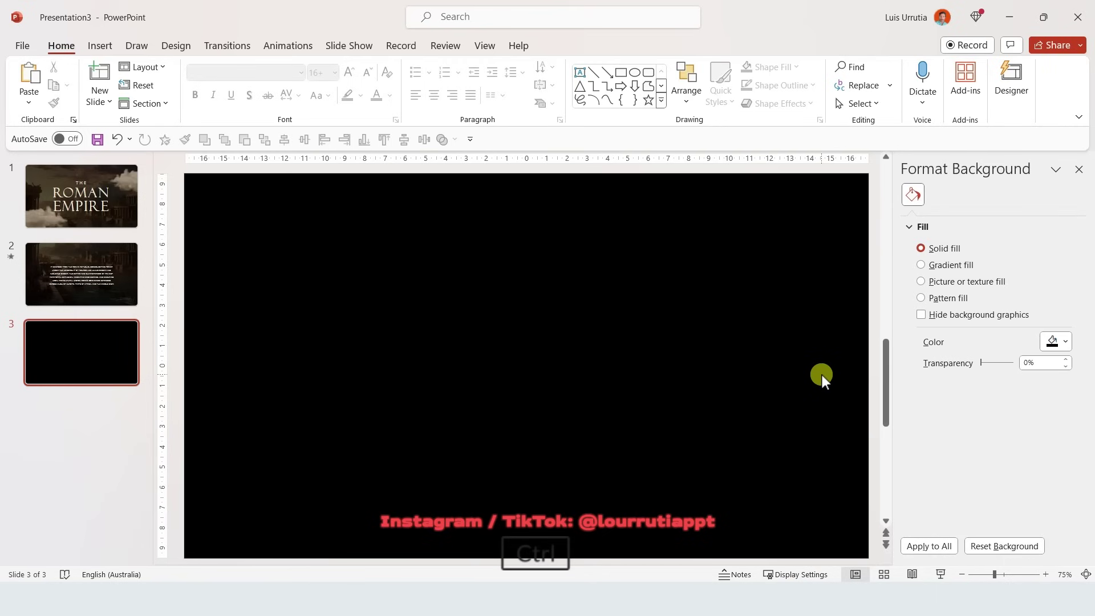
# - Paste the 753 BCE date, Rome is founded title and description onto slide 3, then zoom out to 51%
pyautogui.hotkey('ctrl', 'v')
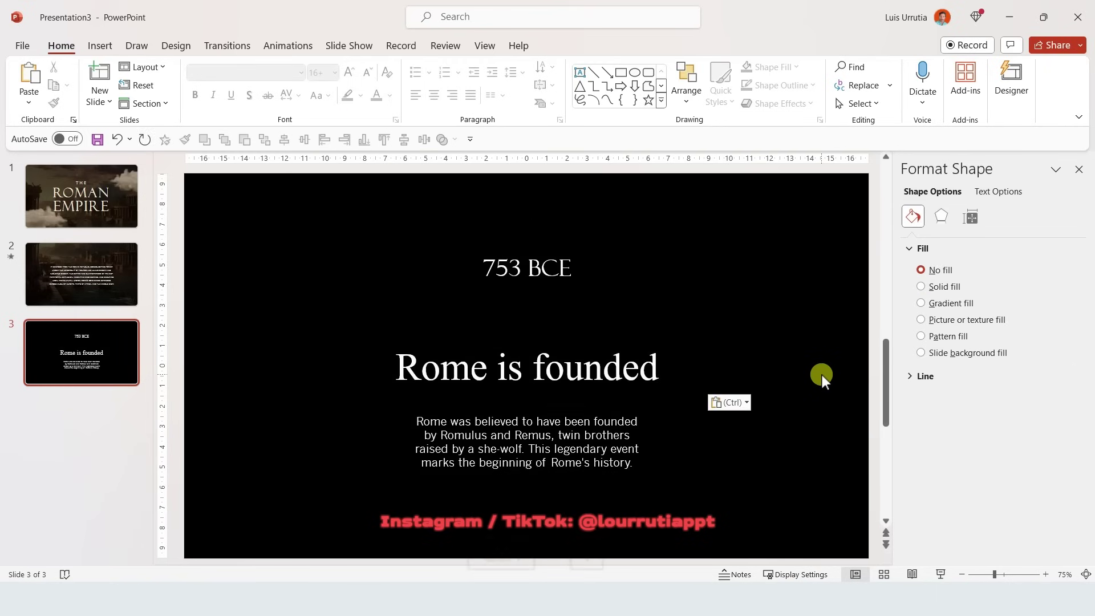
pyautogui.click(822, 375)
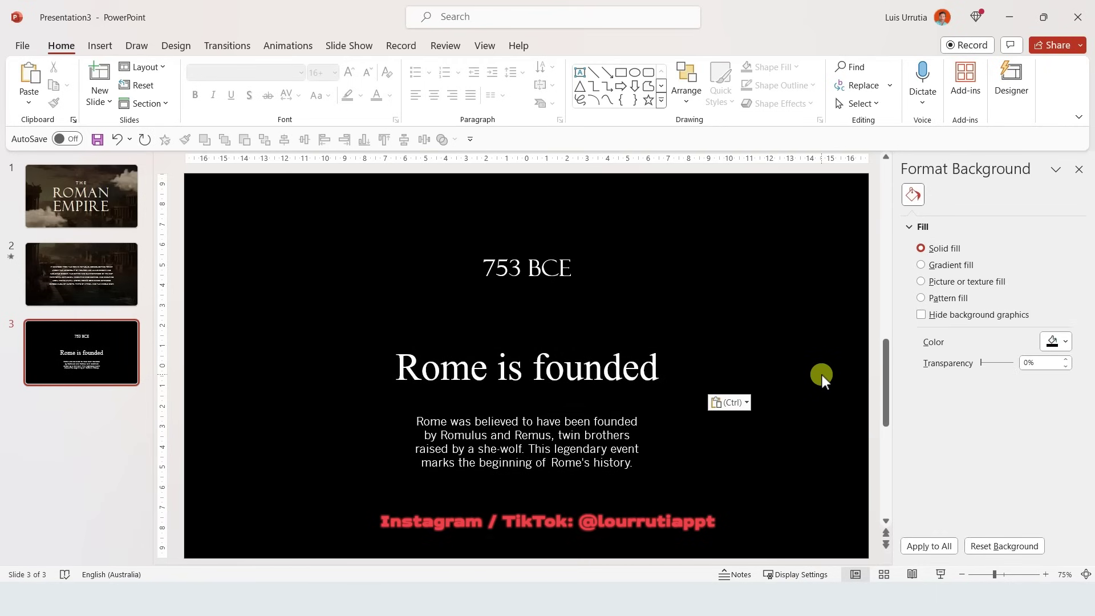
pyautogui.click(549, 276)
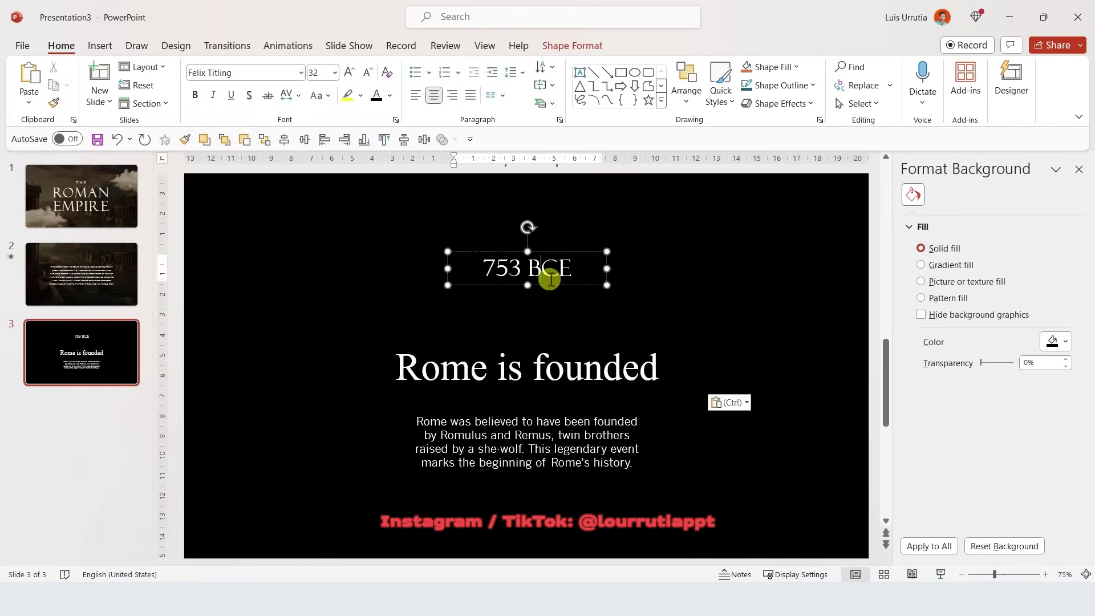
pyautogui.click(598, 368)
pyautogui.click(759, 496)
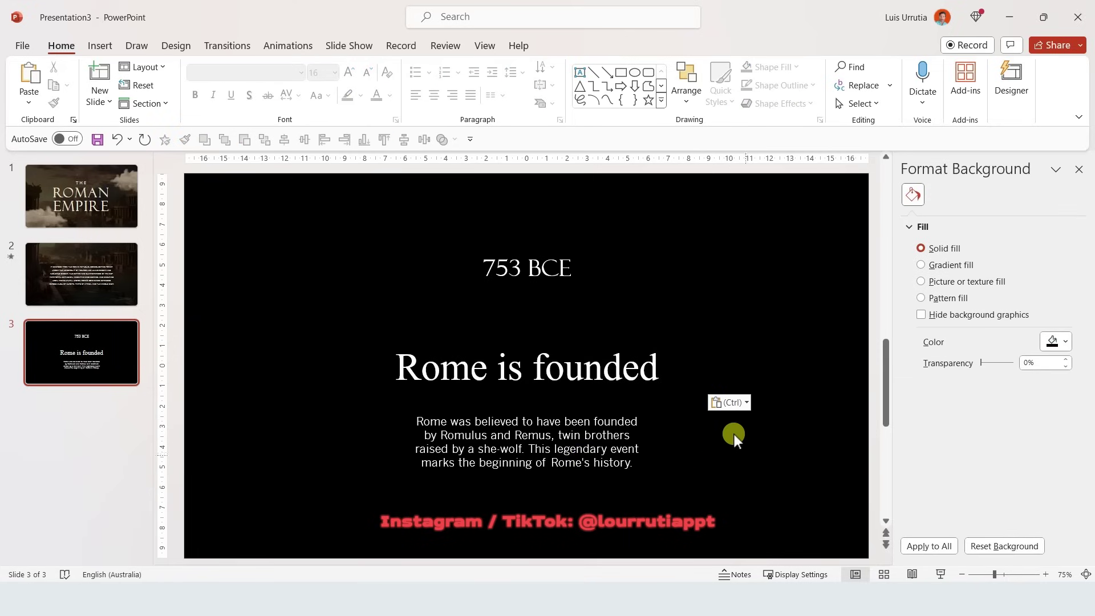
pyautogui.moveTo(988, 576); pyautogui.dragTo(986, 575)
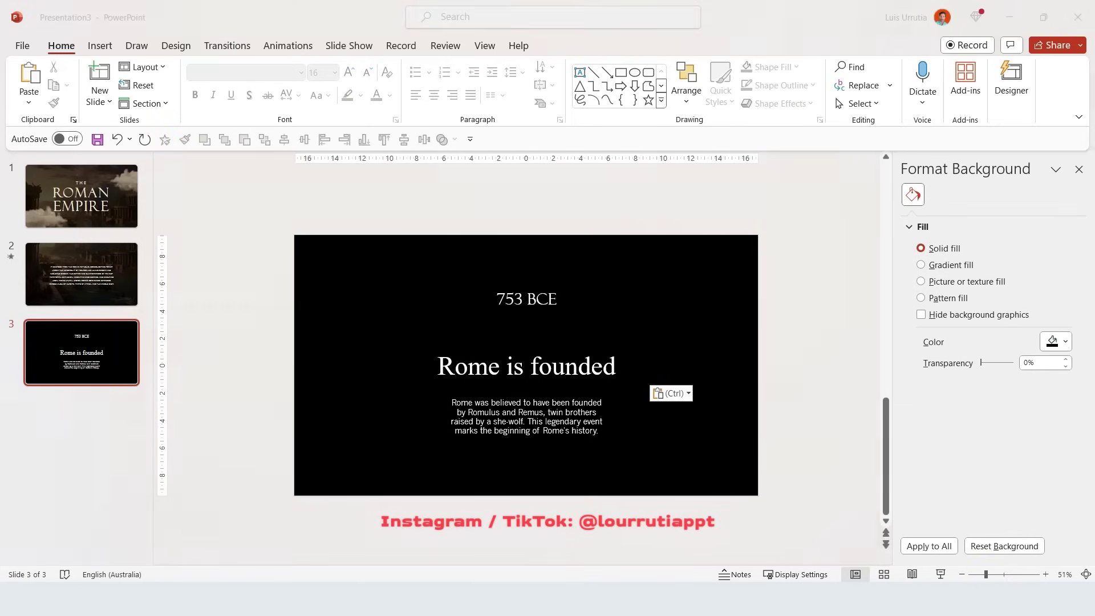
# - Ctrl-drag a copy of all three text boxes to the right of the slide
pyautogui.click(518, 302)
pyautogui.keyDown('shift'); pyautogui.click(511, 362); pyautogui.keyUp('shift')
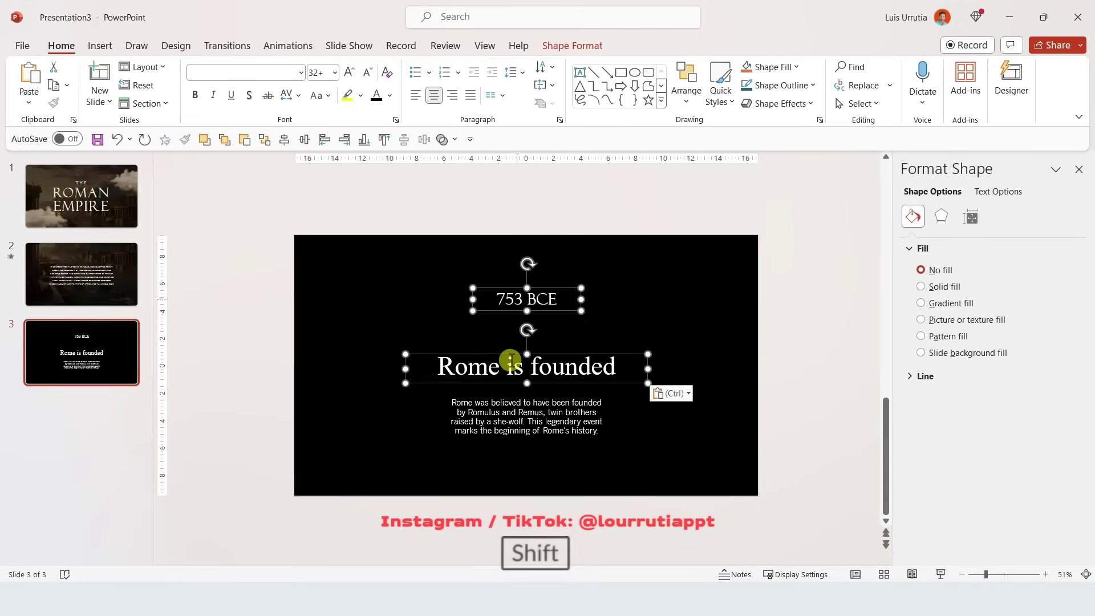
pyautogui.keyDown('shift'); pyautogui.click(498, 402); pyautogui.keyUp('shift')
pyautogui.press('ctrl')
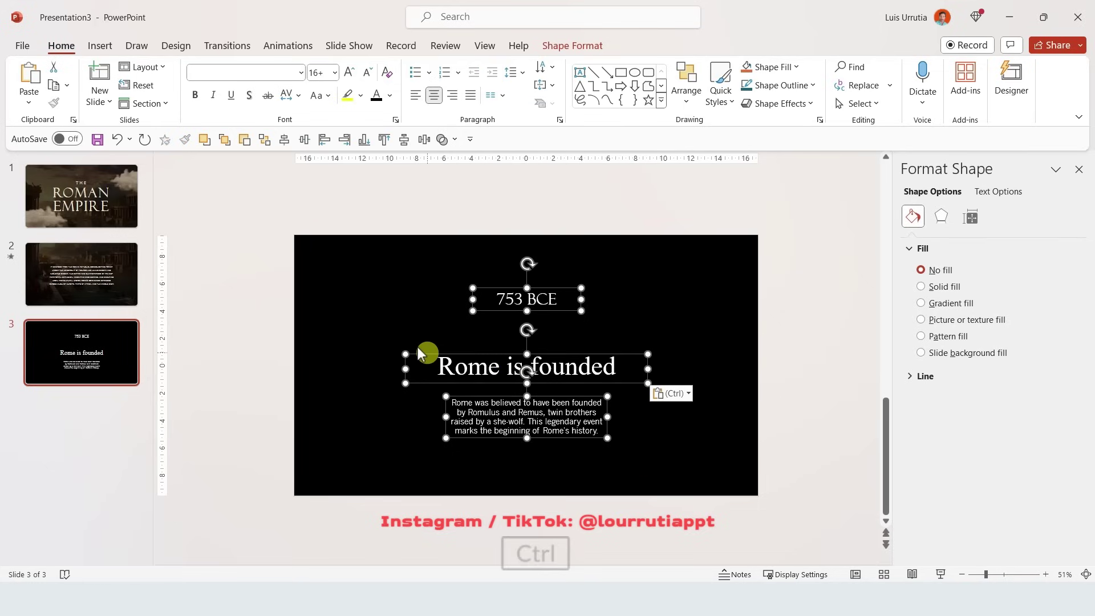
pyautogui.press('Escape')
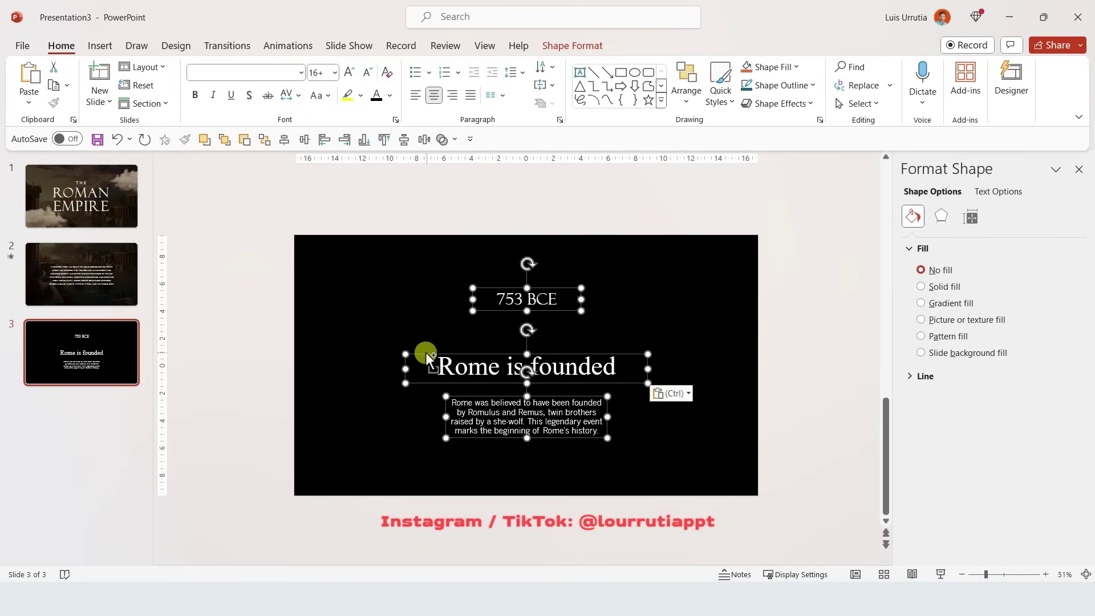
pyautogui.press('ctrl')
pyautogui.moveTo(422, 362); pyautogui.dragTo(856, 366)
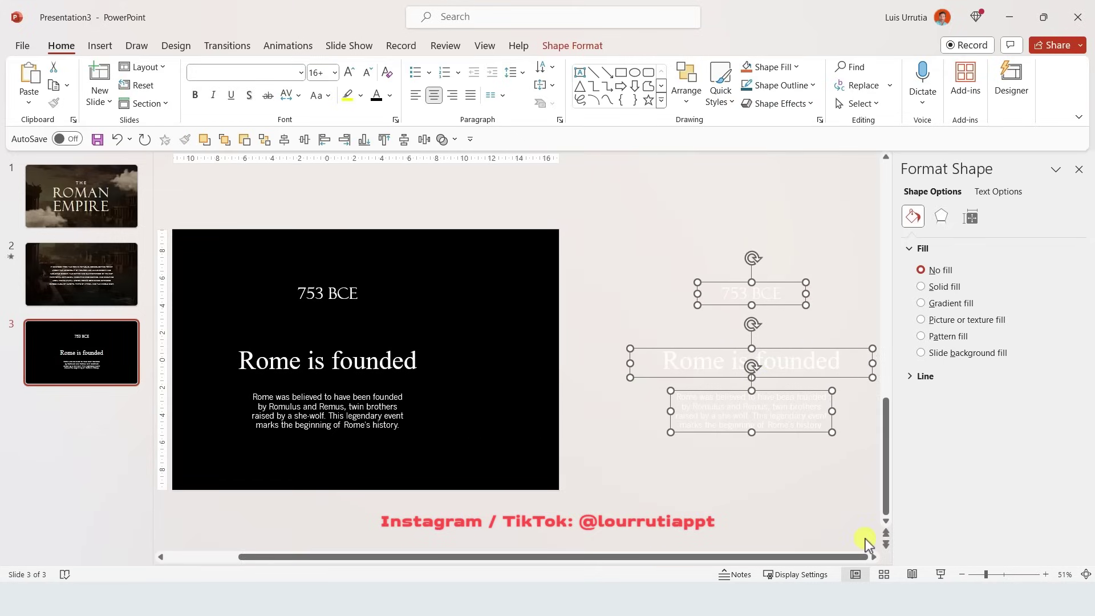
# - Change the parked copy's date to '264 BCE - 146 BCE' and widen its box to one line
pyautogui.click(830, 480)
pyautogui.moveTo(602, 238); pyautogui.dragTo(918, 455)
pyautogui.click(700, 482)
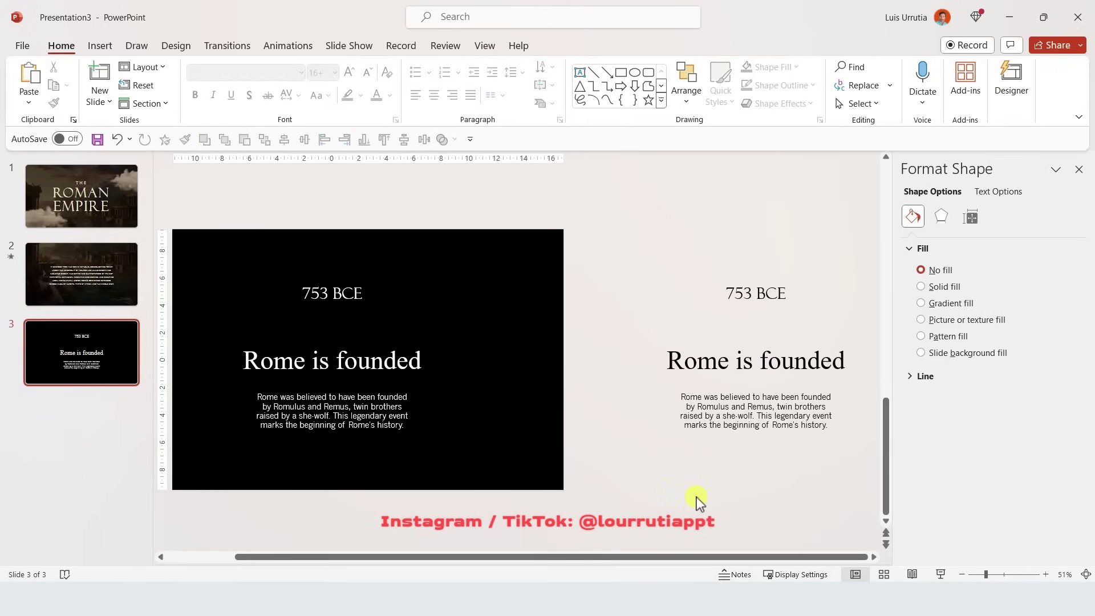
pyautogui.hscroll(3, 809, 535)
pyautogui.click(569, 288)
pyautogui.hotkey('ctrl', 'a')
pyautogui.click(28, 105)
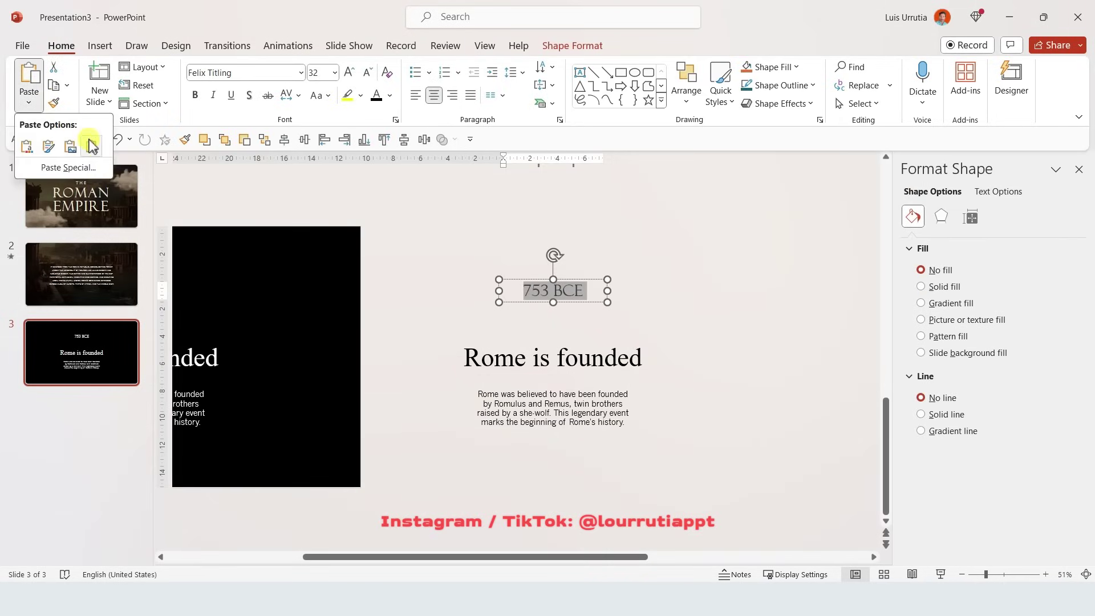
pyautogui.click(90, 147)
pyautogui.moveTo(611, 303); pyautogui.dragTo(635, 298)
# - Retitle the copy 'Rome becomes a republic', paste the Roman Republic description, and fit the slide to the window
pyautogui.click(570, 358)
pyautogui.hotkey('ctrl', 'a')
pyautogui.click(28, 105)
pyautogui.click(91, 147)
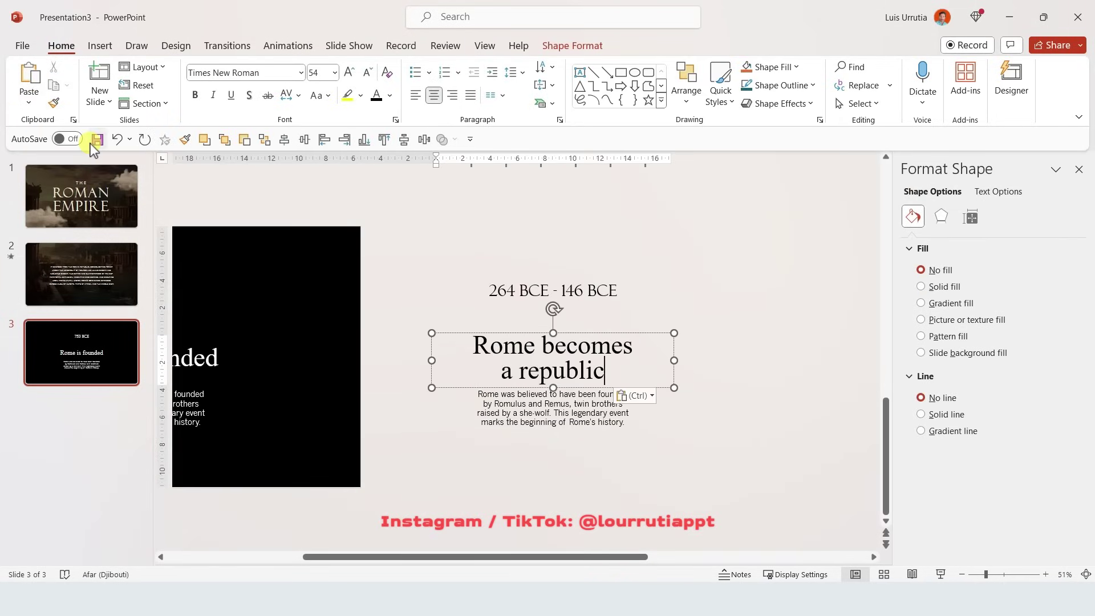
pyautogui.click(552, 408)
pyautogui.hotkey('ctrl', 'a')
pyautogui.write('The Roman Republic was characterized by a system of government where power was held by elected officials, including consuls, senators, and assemblies.')
pyautogui.click(713, 495)
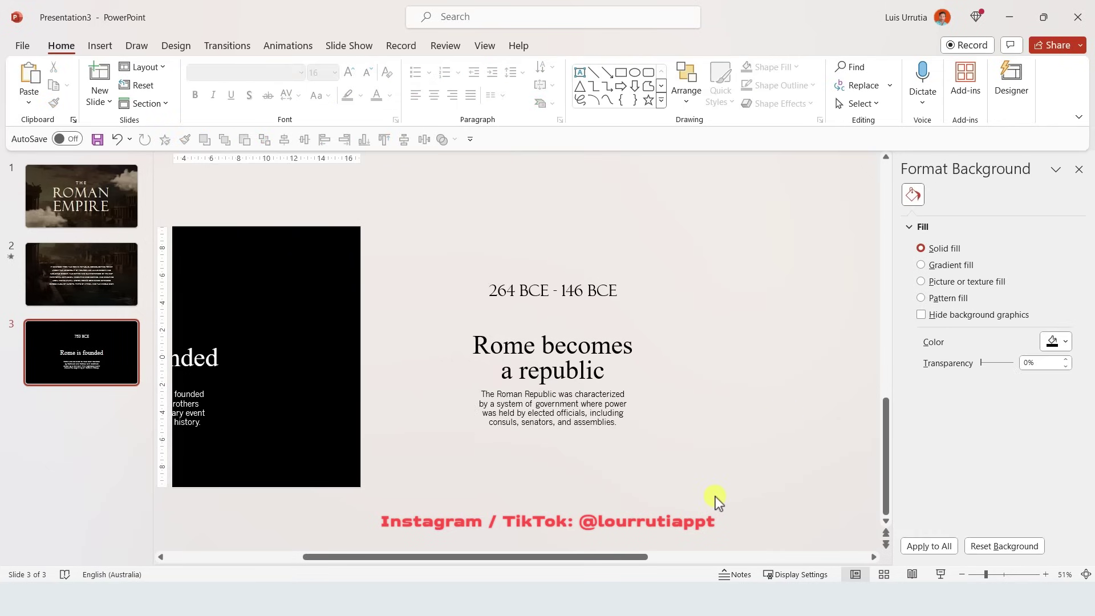
pyautogui.moveTo(623, 558); pyautogui.dragTo(441, 565)
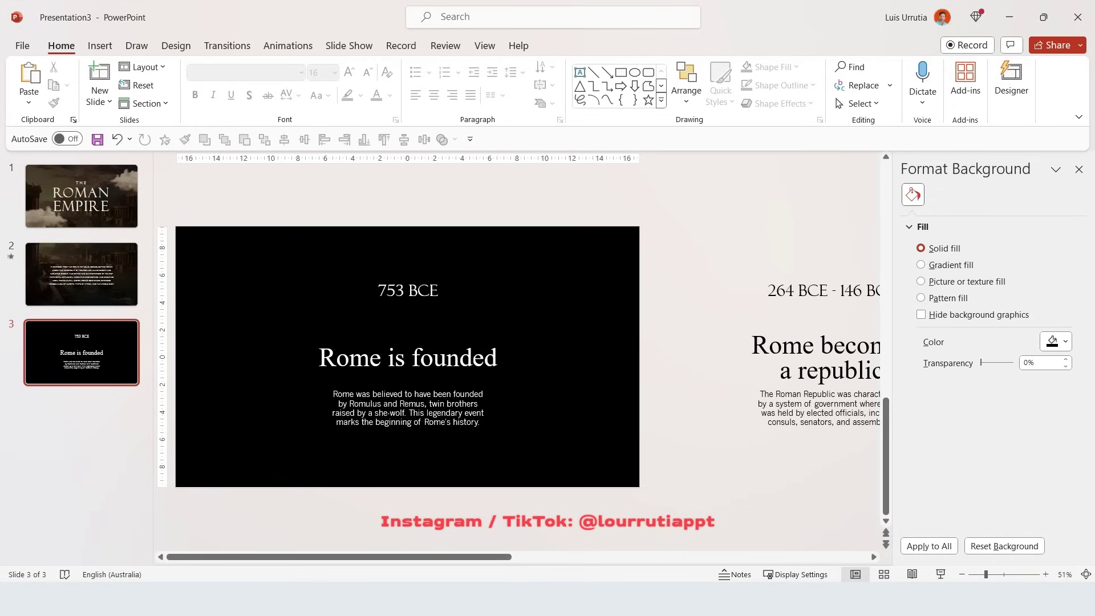
pyautogui.click(1086, 574)
pyautogui.click(634, 72)
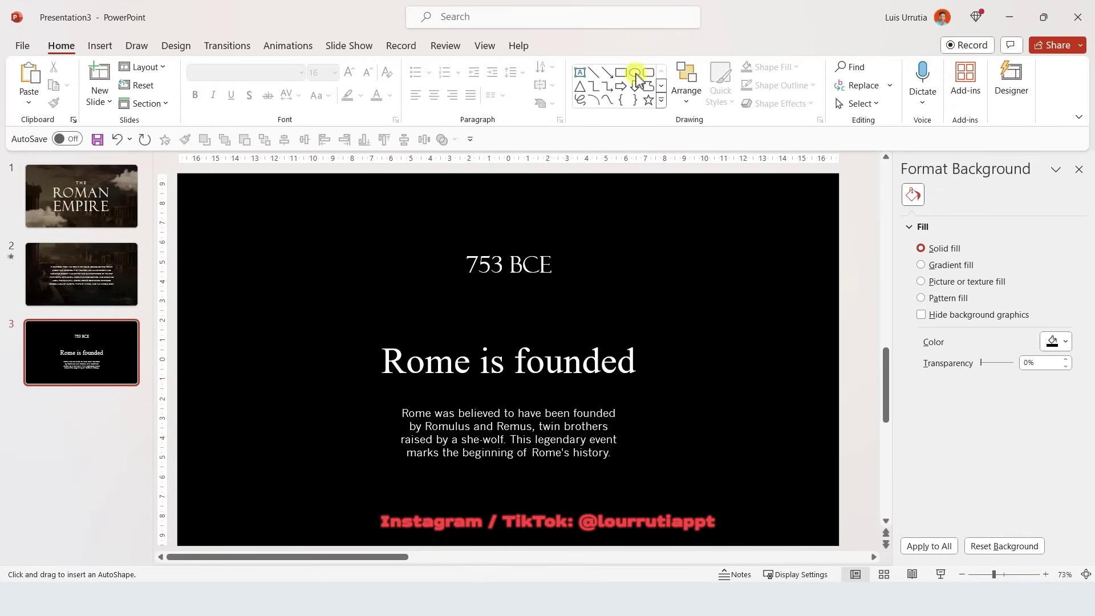
# - Draw a small circle centred below 753 BCE with white fill and no outline
pyautogui.press('shift')
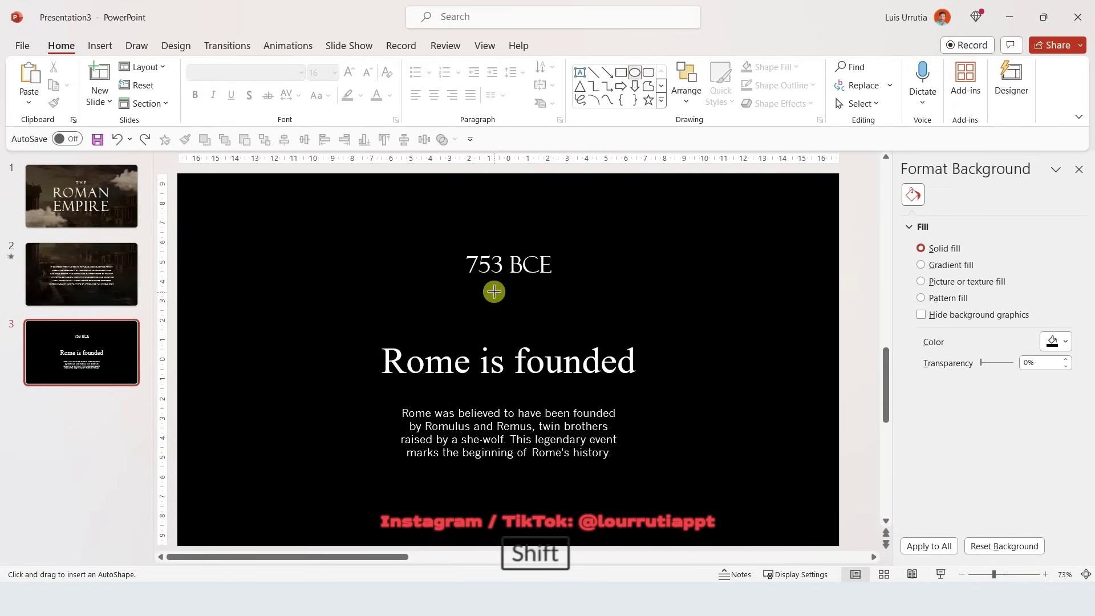
pyautogui.moveTo(512, 308); pyautogui.dragTo(498, 293)
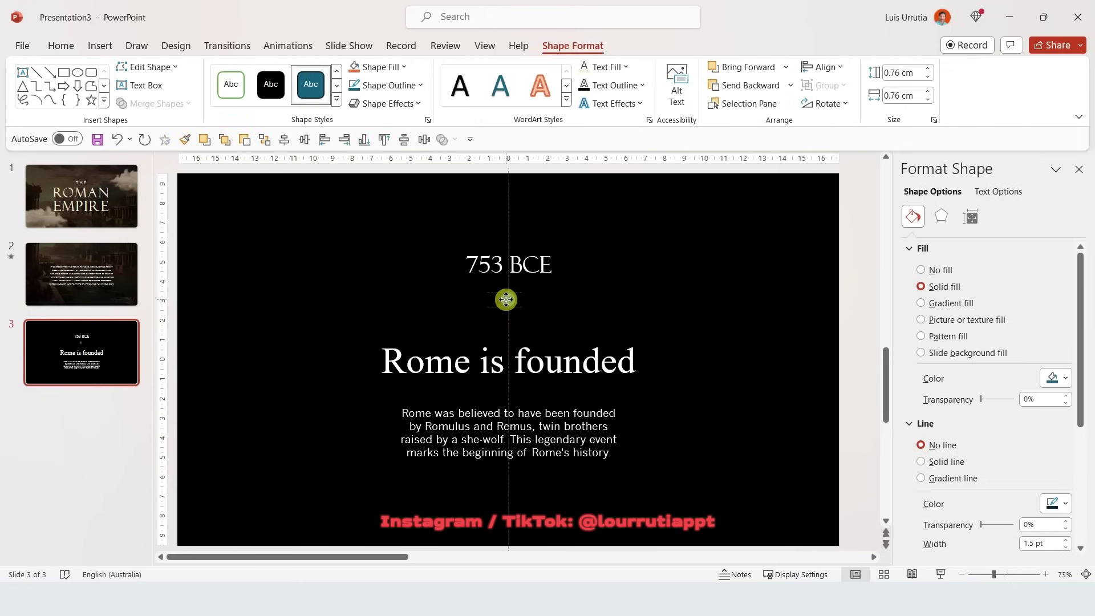
pyautogui.moveTo(505, 299); pyautogui.dragTo(508, 299)
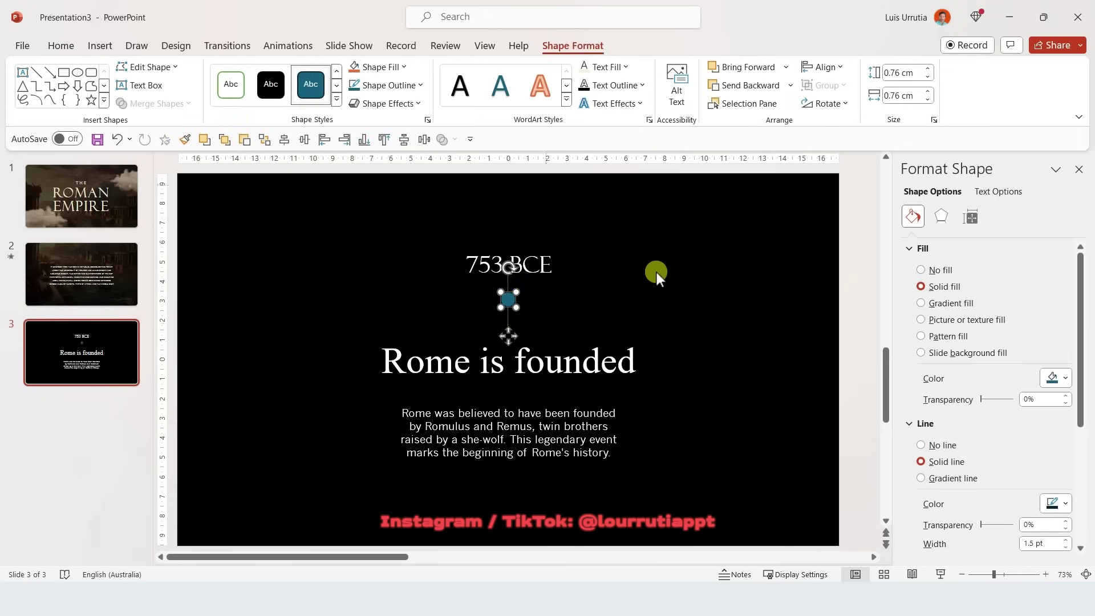
pyautogui.click(420, 86)
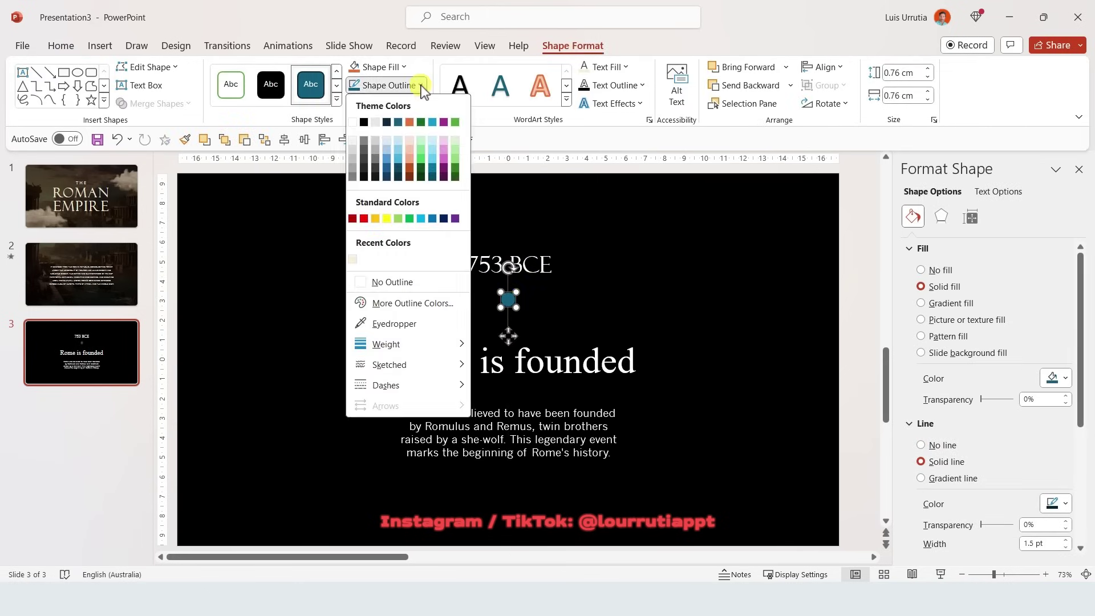
pyautogui.click(409, 279)
pyautogui.click(389, 68)
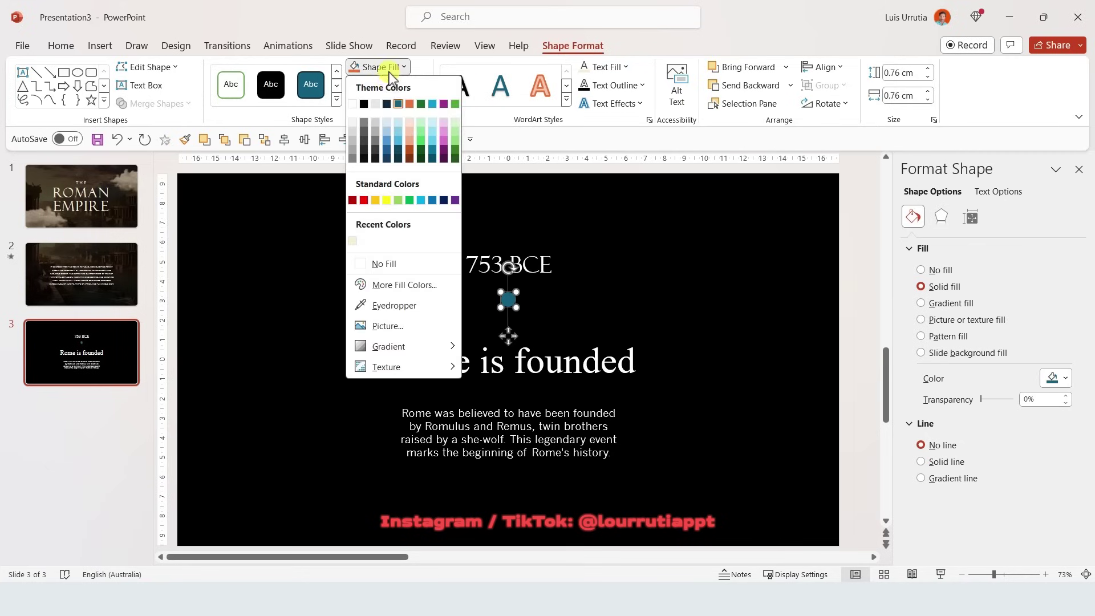
pyautogui.click(353, 104)
pyautogui.click(648, 230)
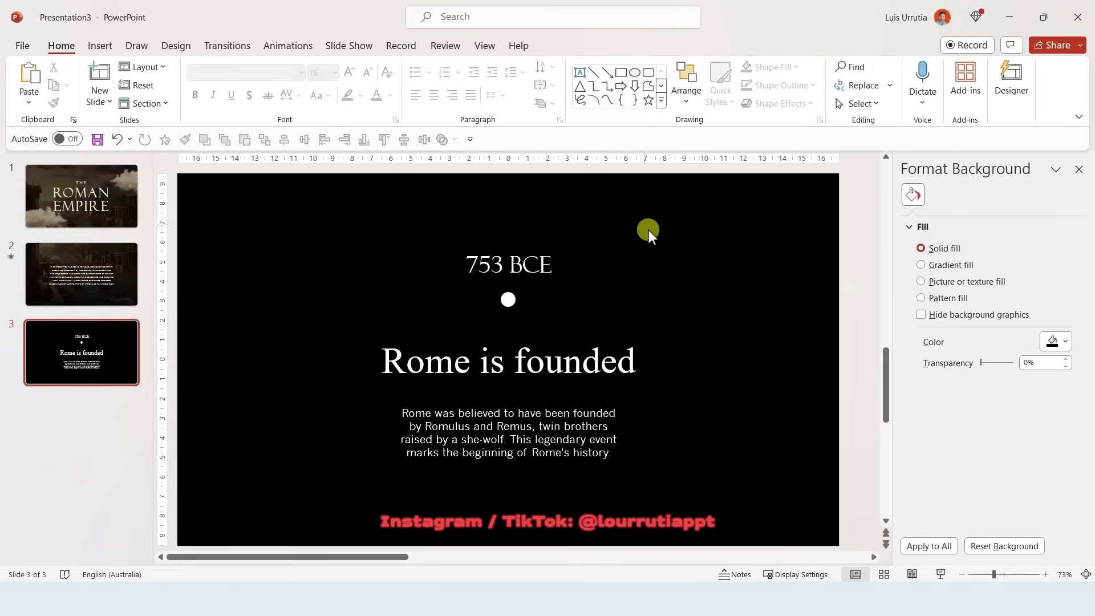
pyautogui.click(593, 73)
# - Draw a white horizontal line from the 753 BCE dot and copy the dot under 264 BCE - 146 BCE
pyautogui.moveTo(384, 559); pyautogui.dragTo(450, 562)
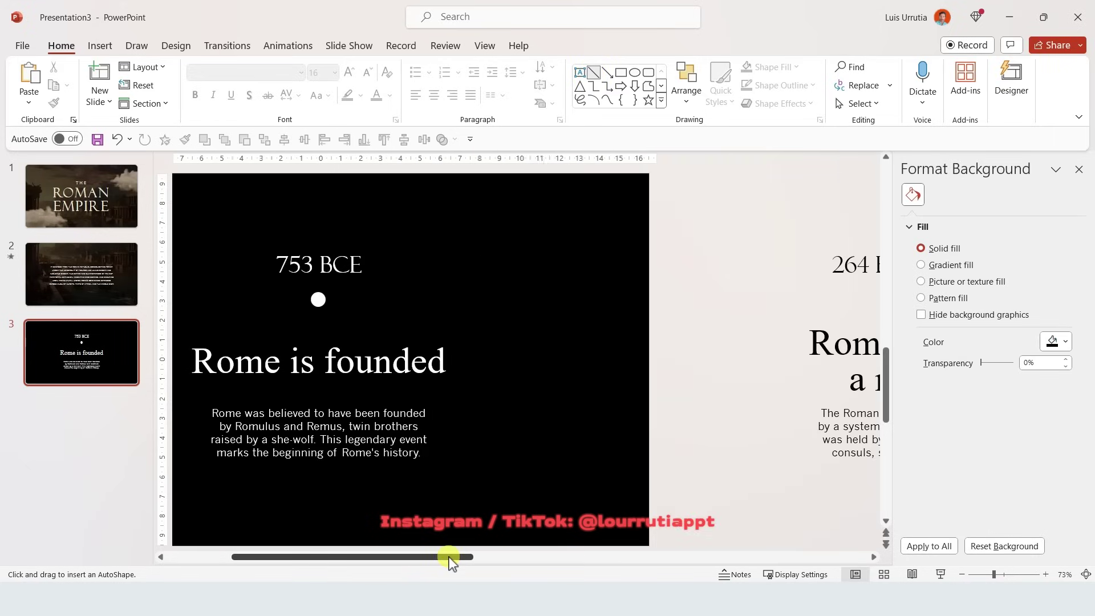
pyautogui.scroll(-1, 222, 278)
pyautogui.moveTo(225, 280)
pyautogui.mouseDown()
pyautogui.moveTo(801, 308)
pyautogui.moveTo(768, 308)
pyautogui.mouseUp()
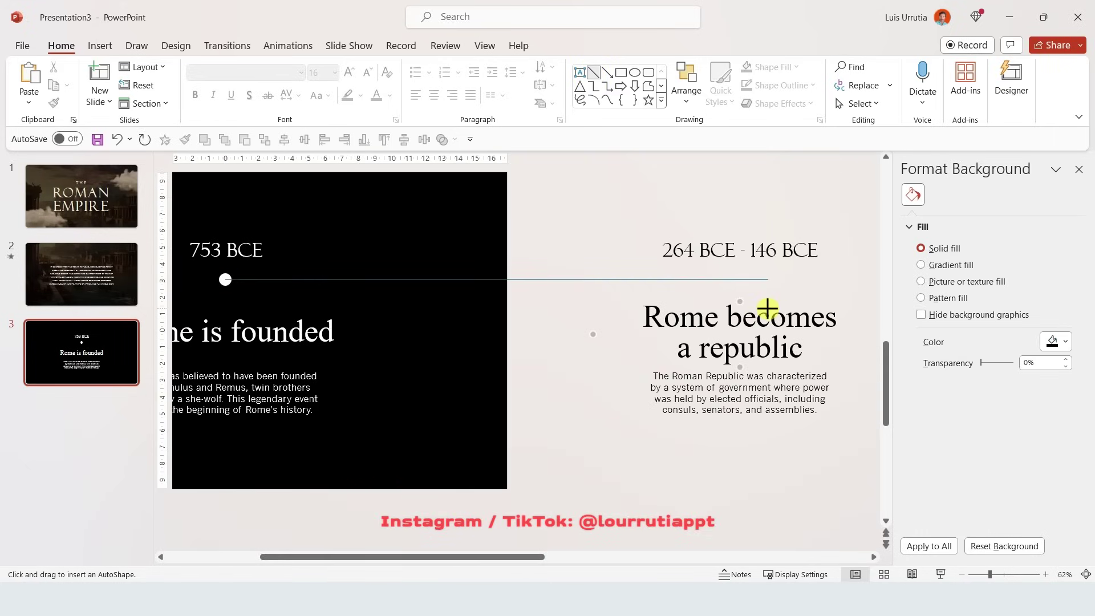
pyautogui.moveTo(873, 305); pyautogui.dragTo(946, 294)
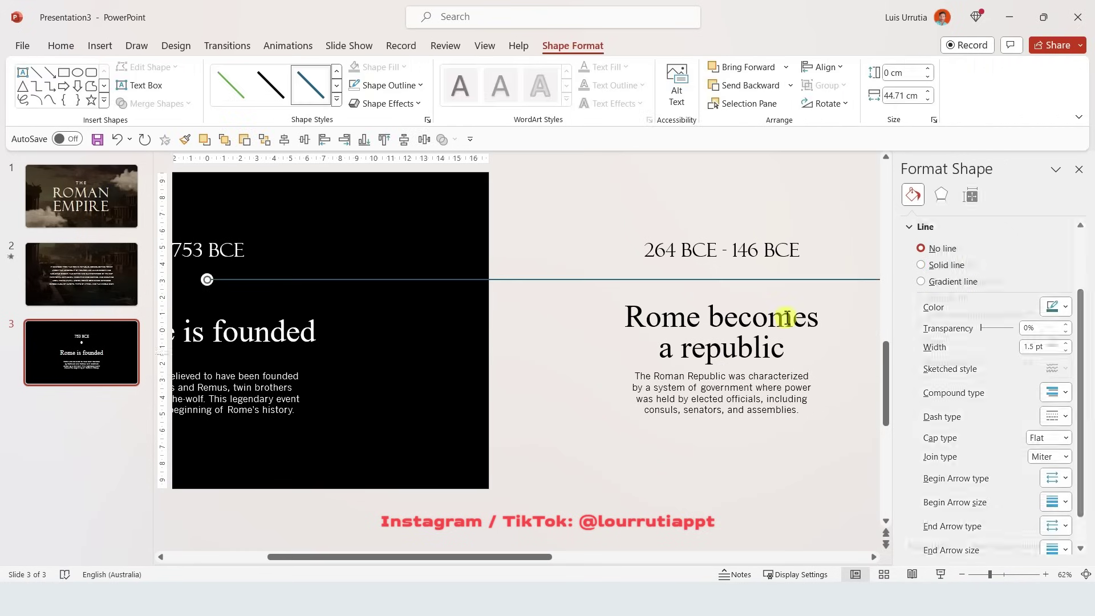
pyautogui.click(420, 86)
pyautogui.click(353, 122)
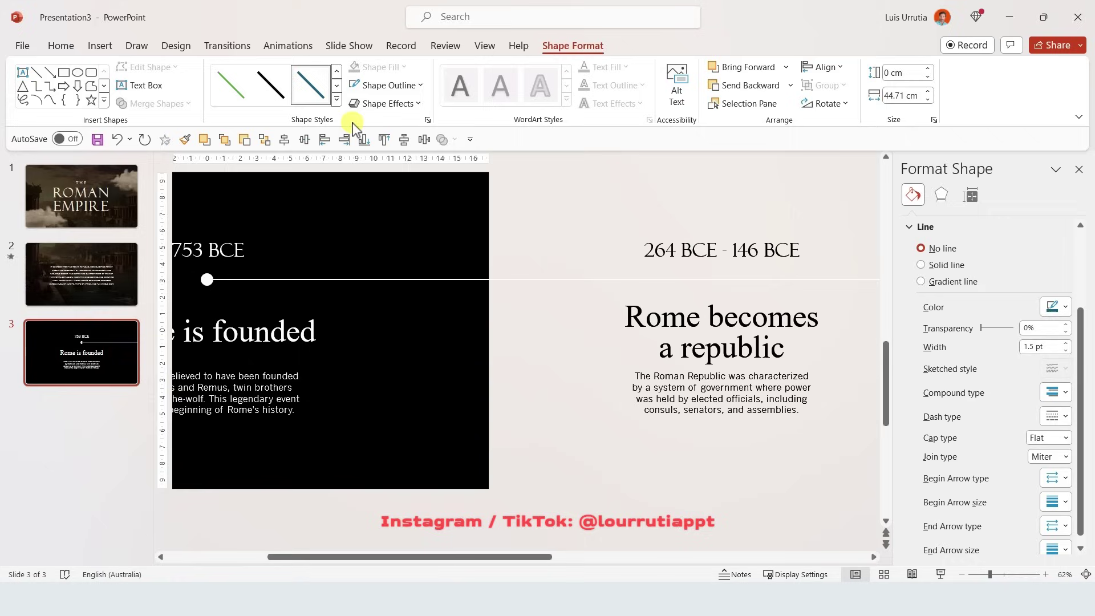
pyautogui.moveTo(207, 279); pyautogui.dragTo(724, 351)
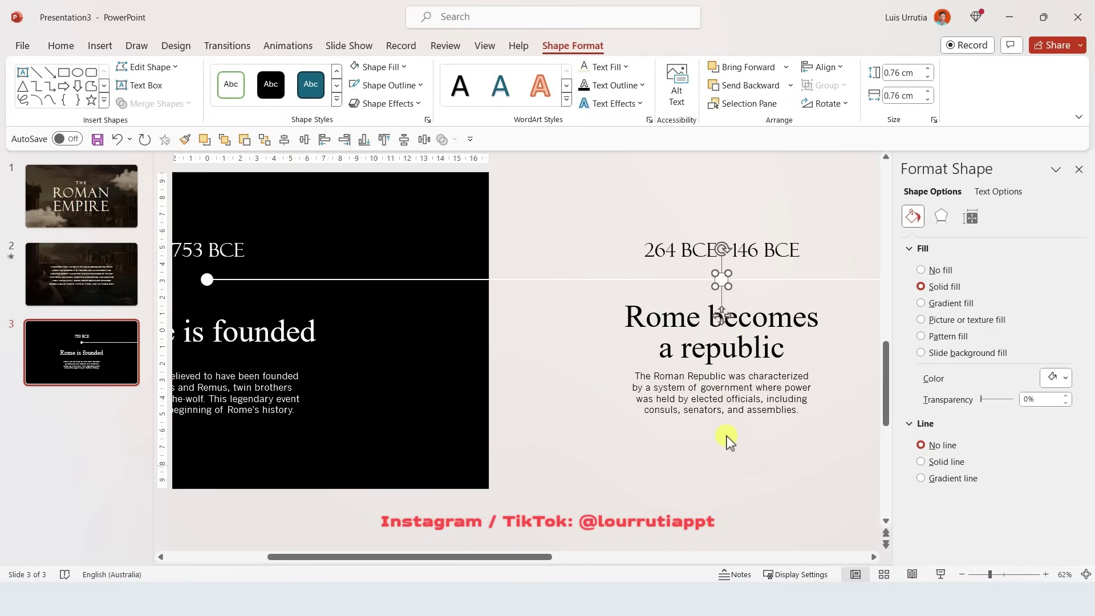
pyautogui.click(707, 472)
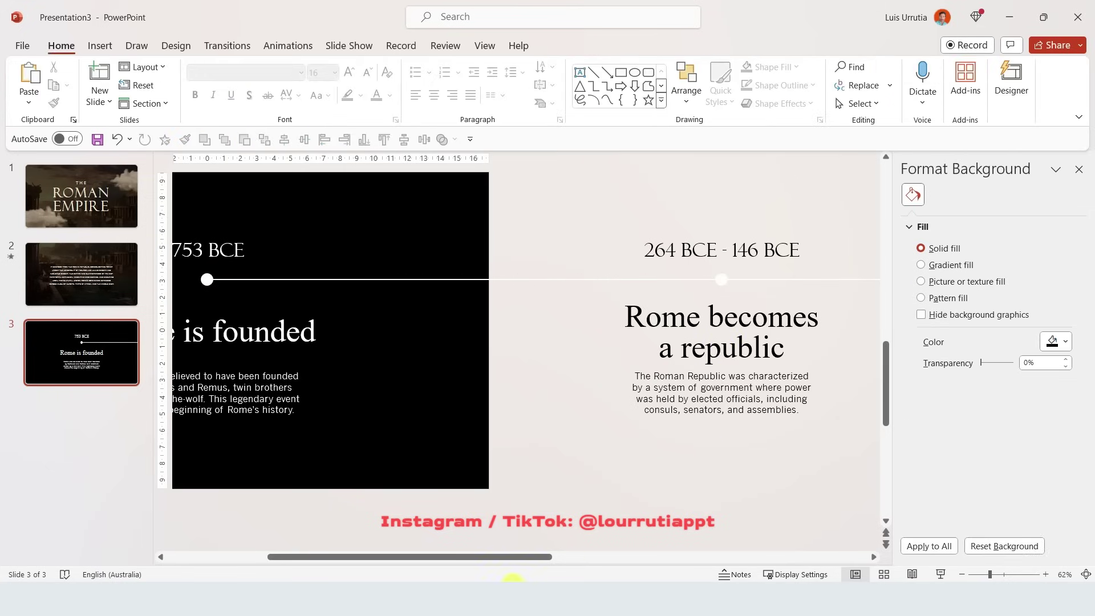
# - Copy the painting of two Romans from the browser image results
pyautogui.hotkey('alt', 'Tab')
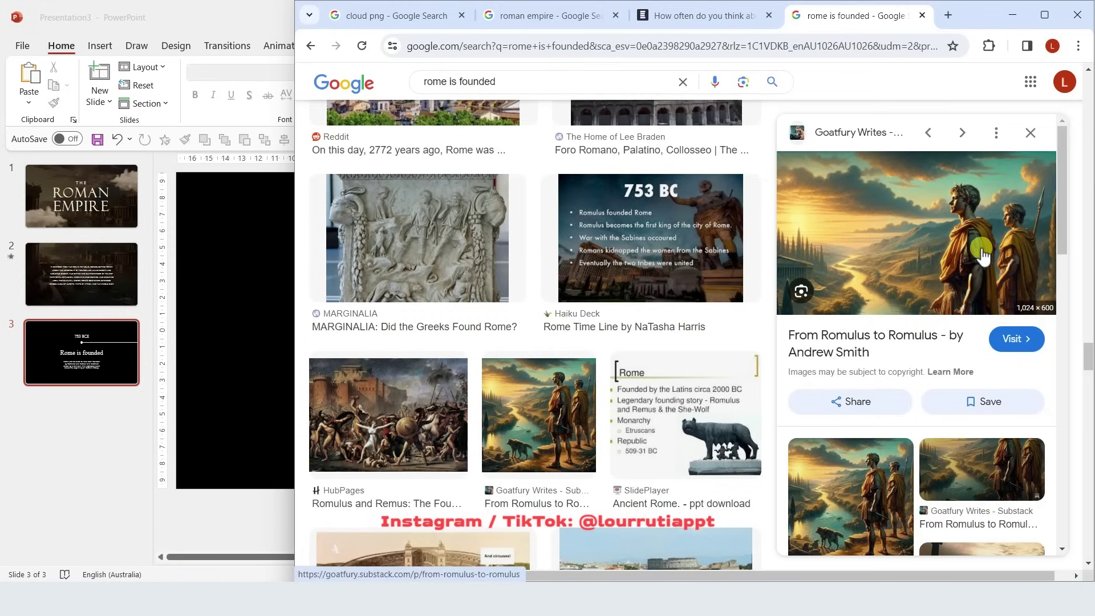
pyautogui.rightClick(975, 234)
pyautogui.click(889, 442)
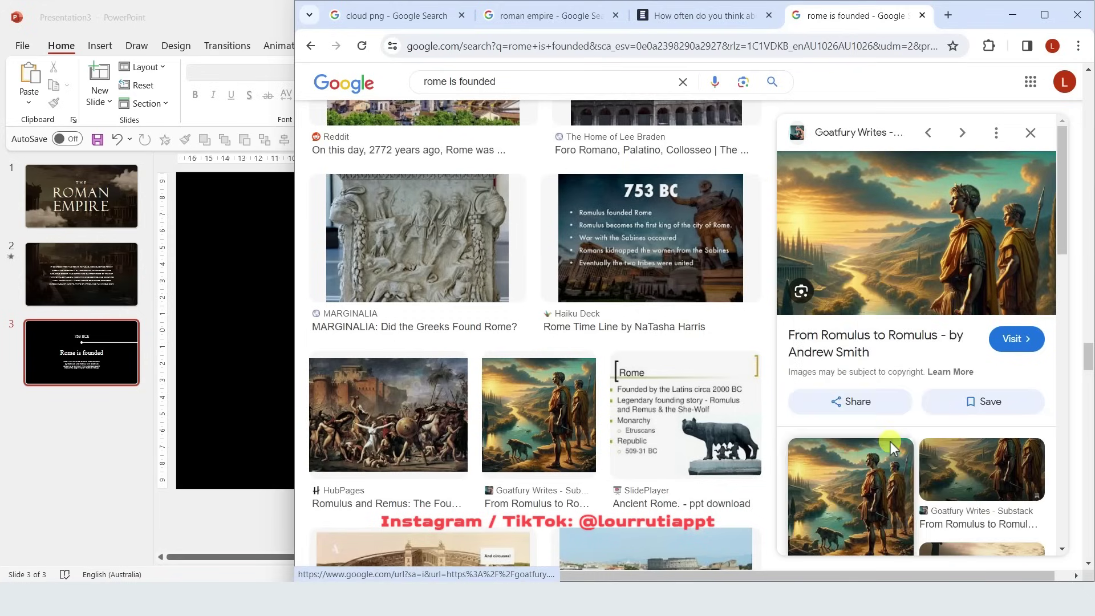
pyautogui.click(1012, 17)
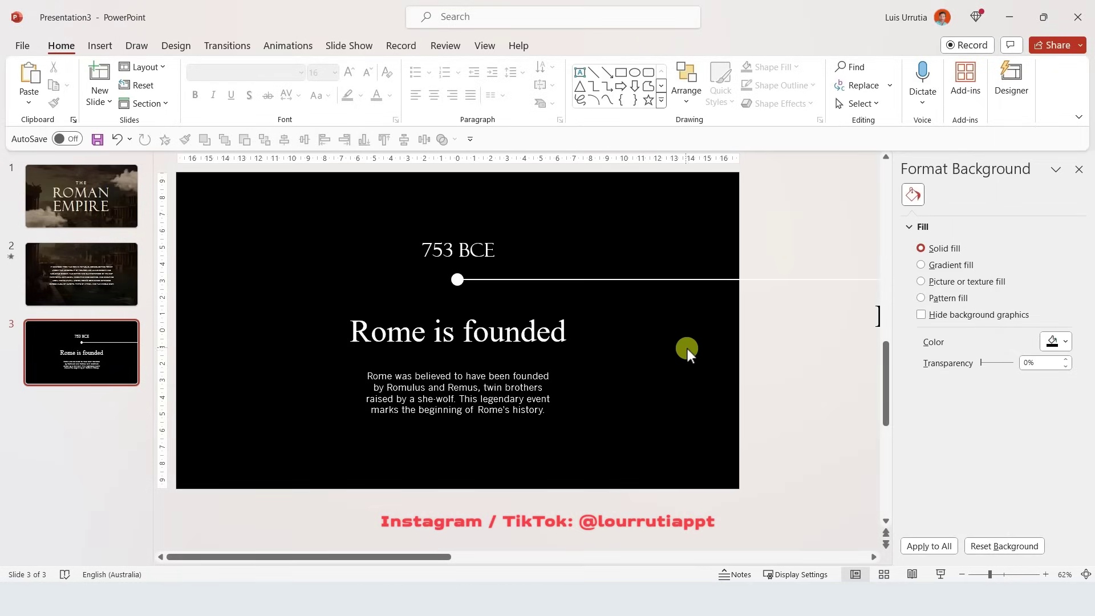
# - Paste the painting onto slide 3 at 74% transparency with 40 pt soft edges
pyautogui.hotkey('ctrl', 'v')
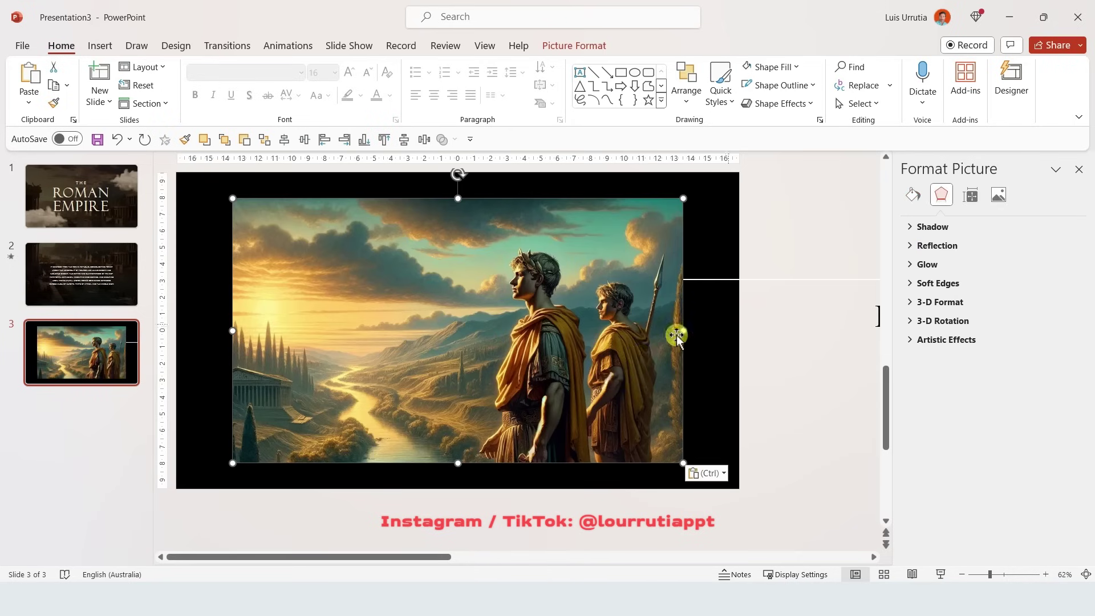
pyautogui.click(999, 197)
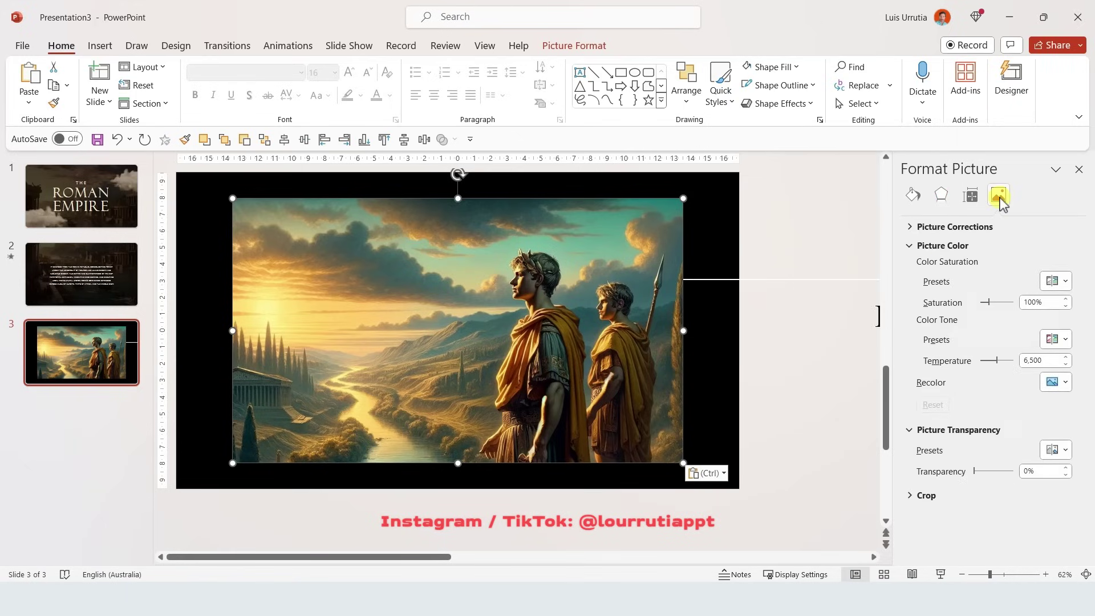
pyautogui.moveTo(975, 471); pyautogui.dragTo(1005, 473)
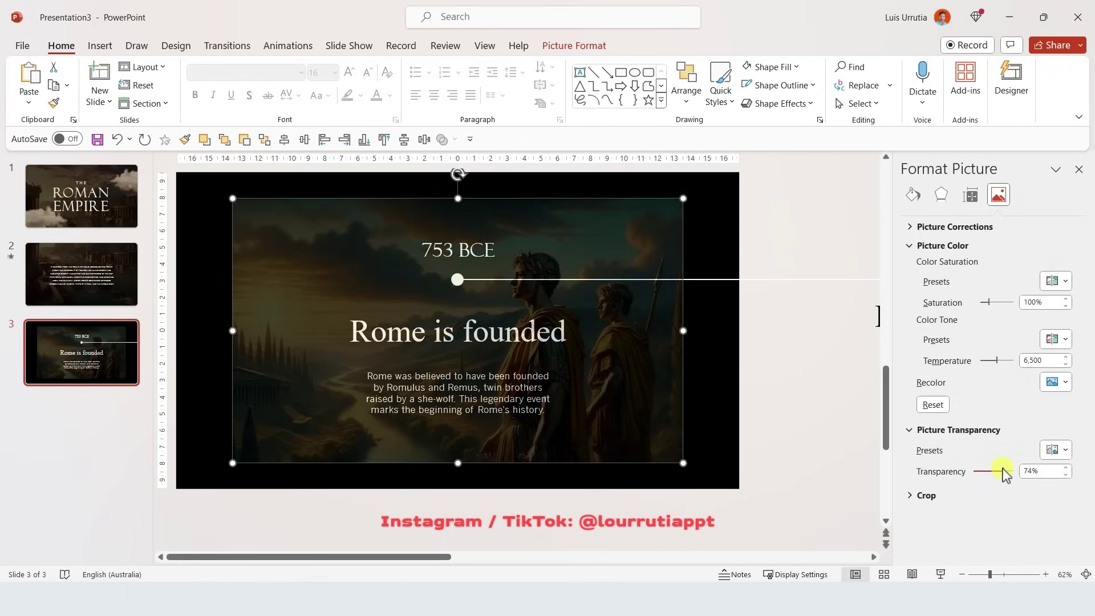
pyautogui.click(942, 195)
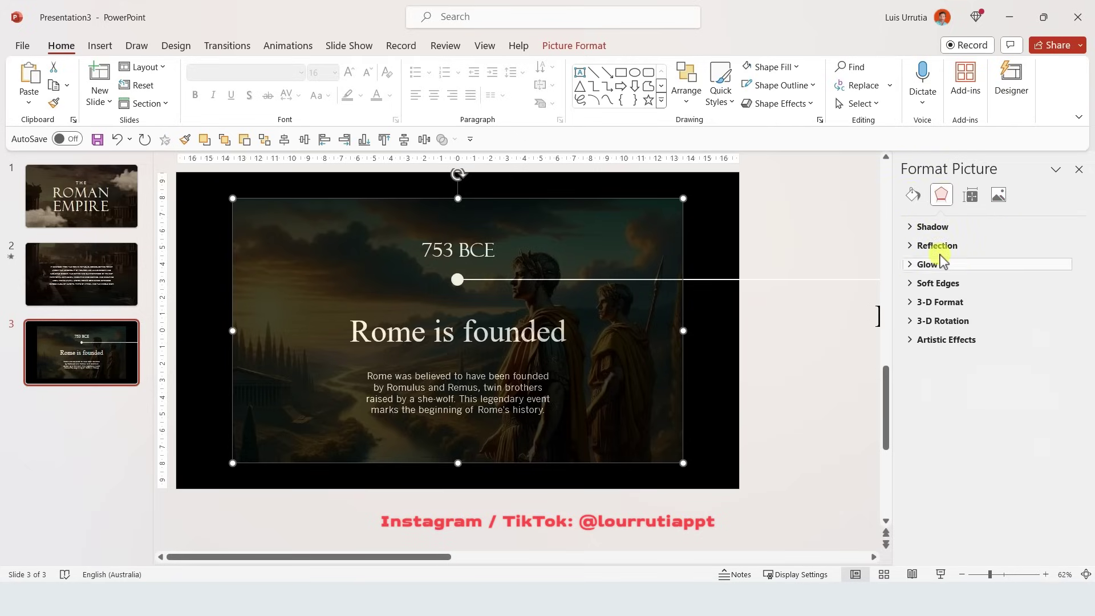
pyautogui.click(944, 284)
pyautogui.moveTo(945, 326); pyautogui.dragTo(971, 328)
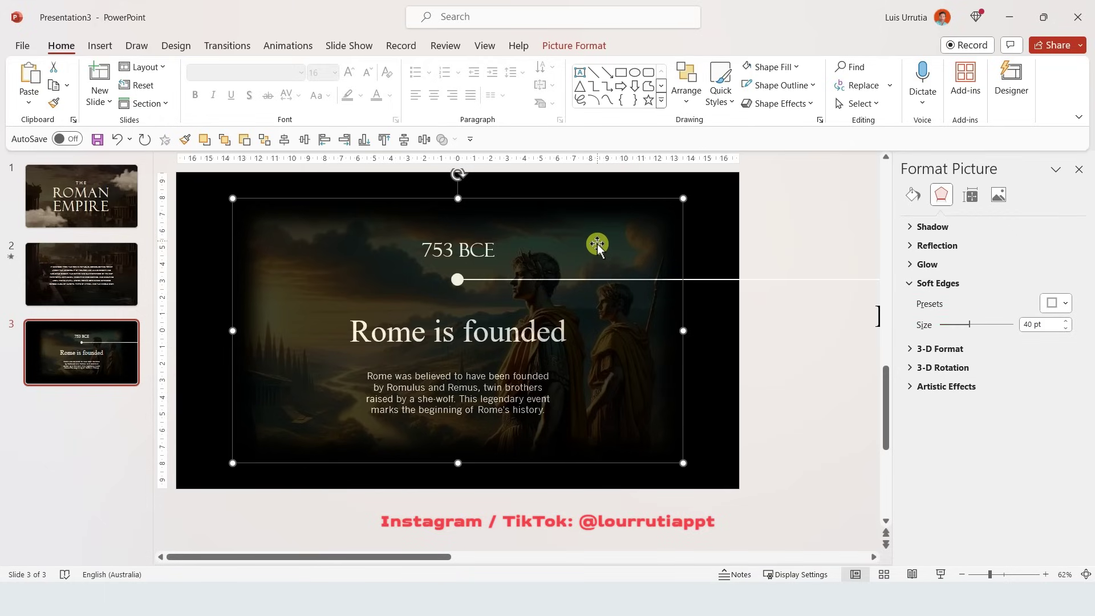
# - Send the painting behind the text and reselect it
pyautogui.rightClick(597, 244)
pyautogui.click(636, 417)
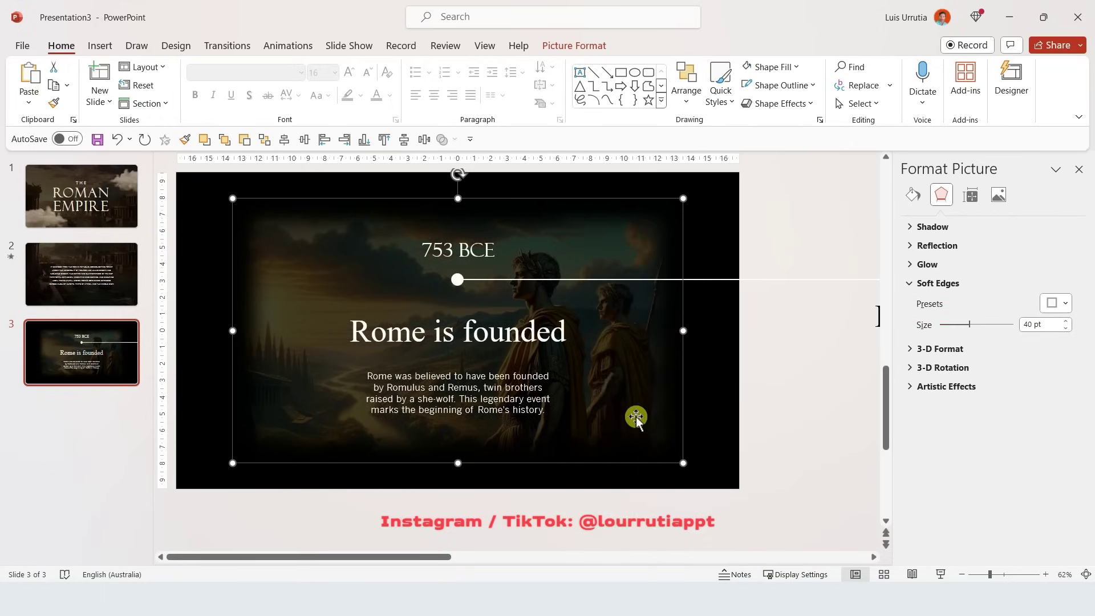
pyautogui.click(767, 495)
pyautogui.click(325, 281)
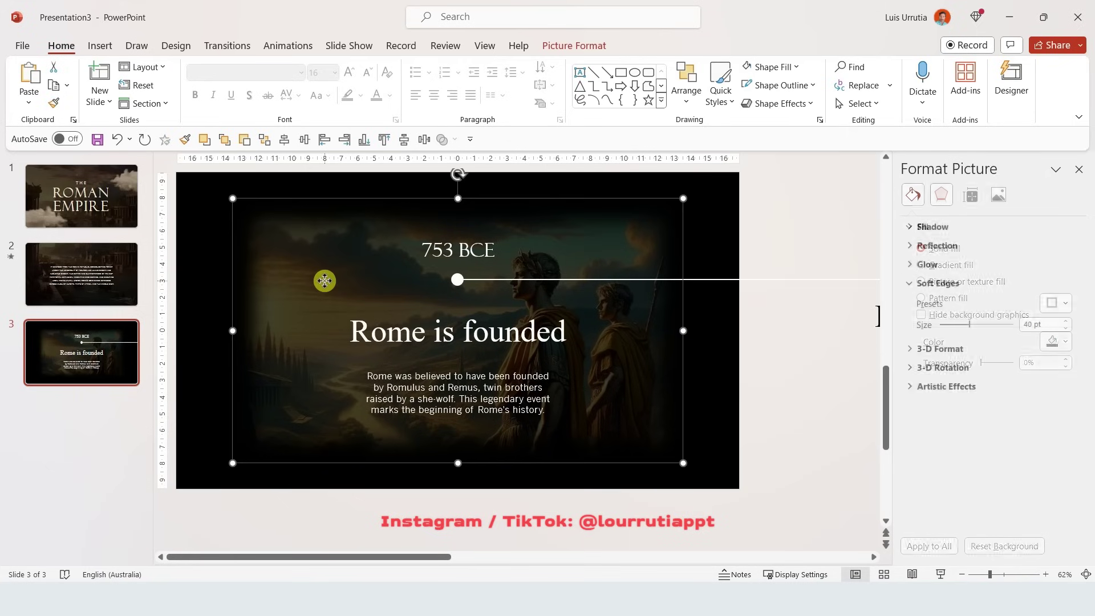
# - Duplicate the faded painting behind the Rome becomes a republic text and send it back
pyautogui.moveTo(259, 237); pyautogui.dragTo(812, 242)
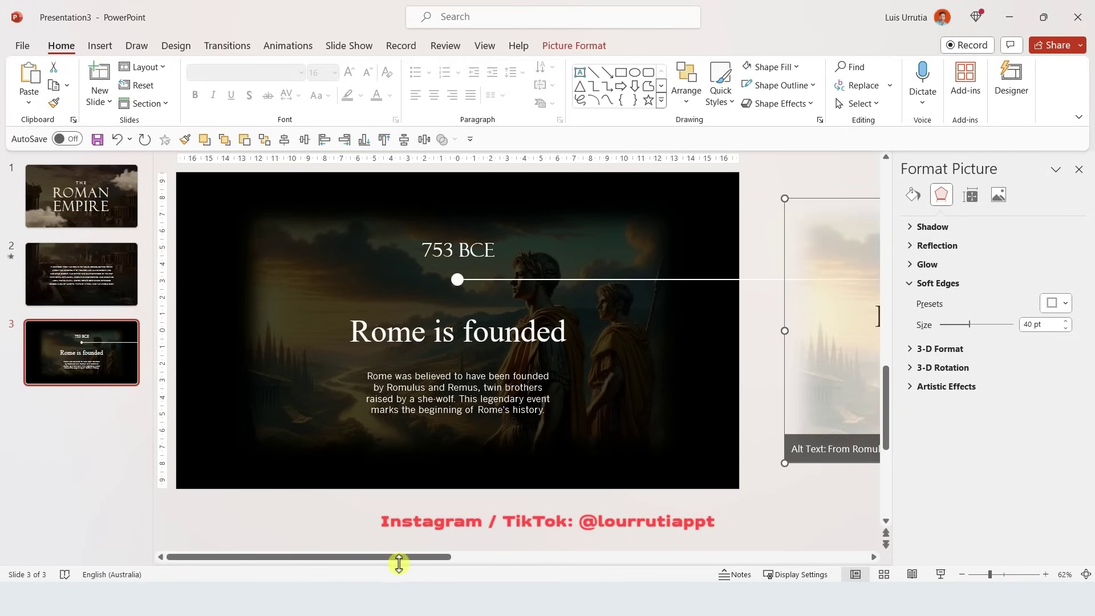
pyautogui.moveTo(405, 558); pyautogui.dragTo(553, 558)
pyautogui.moveTo(783, 235); pyautogui.dragTo(778, 235)
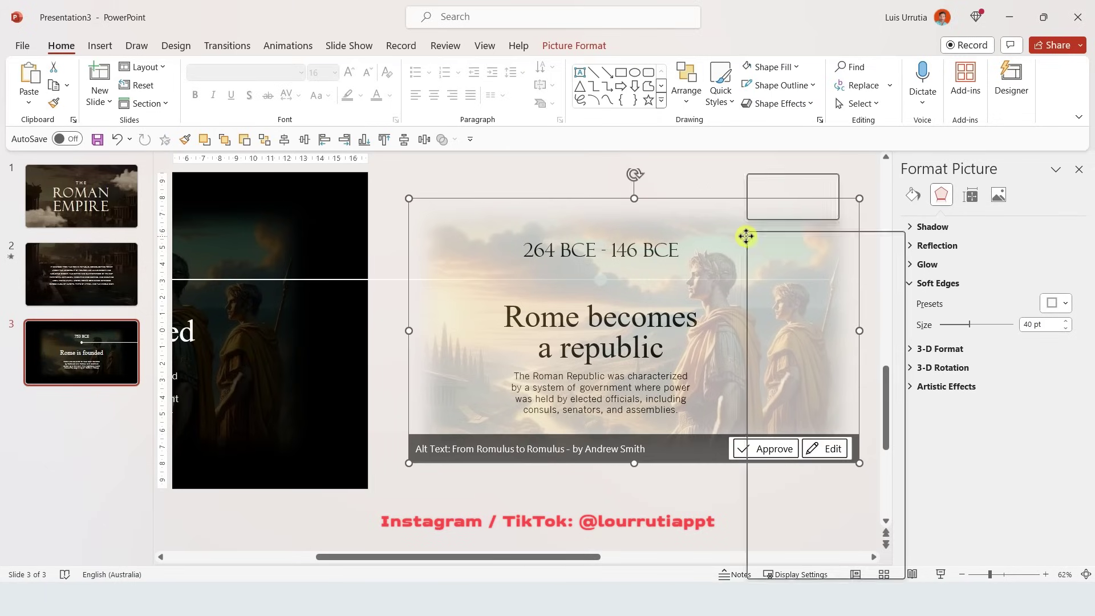
pyautogui.click(818, 416)
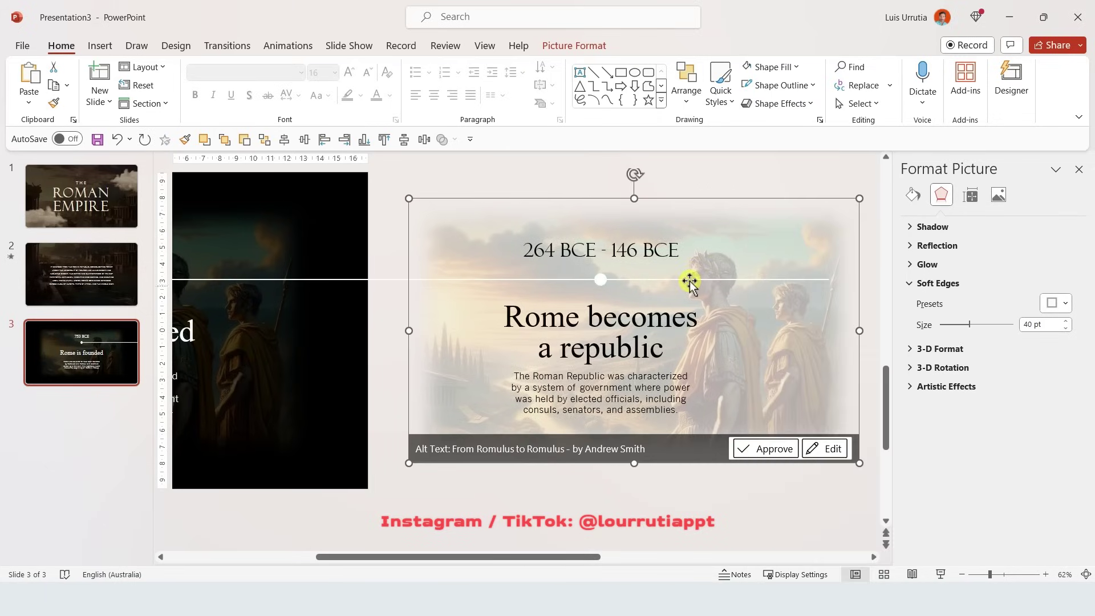
# - Centre the republic date, title and description on the painting, then centre the dot beneath them
pyautogui.click(664, 243)
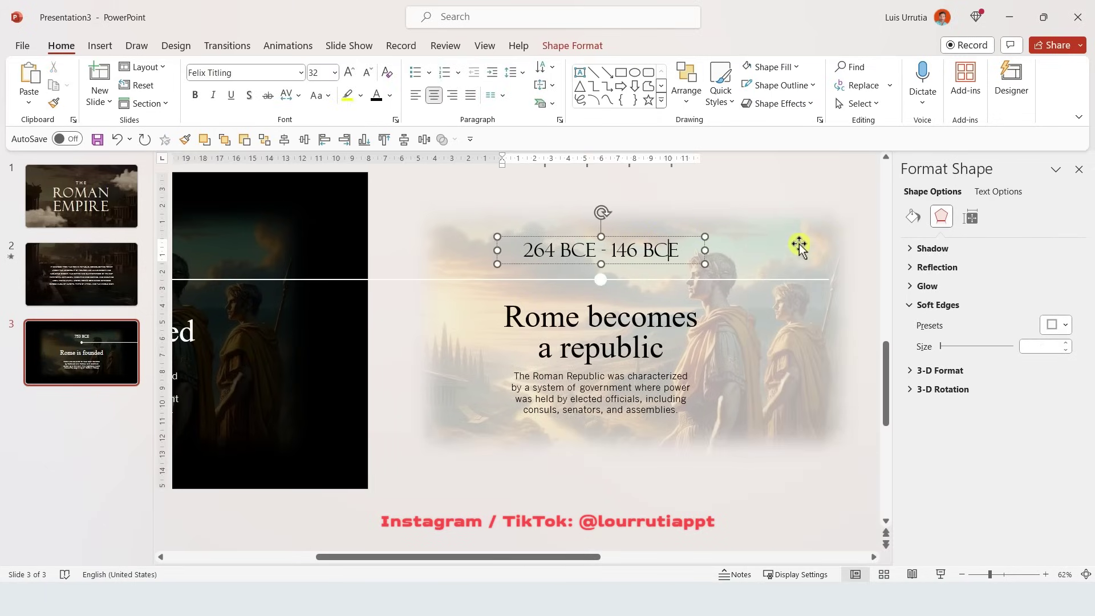
pyautogui.keyDown('shift'); pyautogui.click(764, 232); pyautogui.keyUp('shift')
pyautogui.keyDown('shift'); pyautogui.click(630, 331); pyautogui.keyUp('shift')
pyautogui.keyDown('shift'); pyautogui.click(618, 409); pyautogui.keyUp('shift')
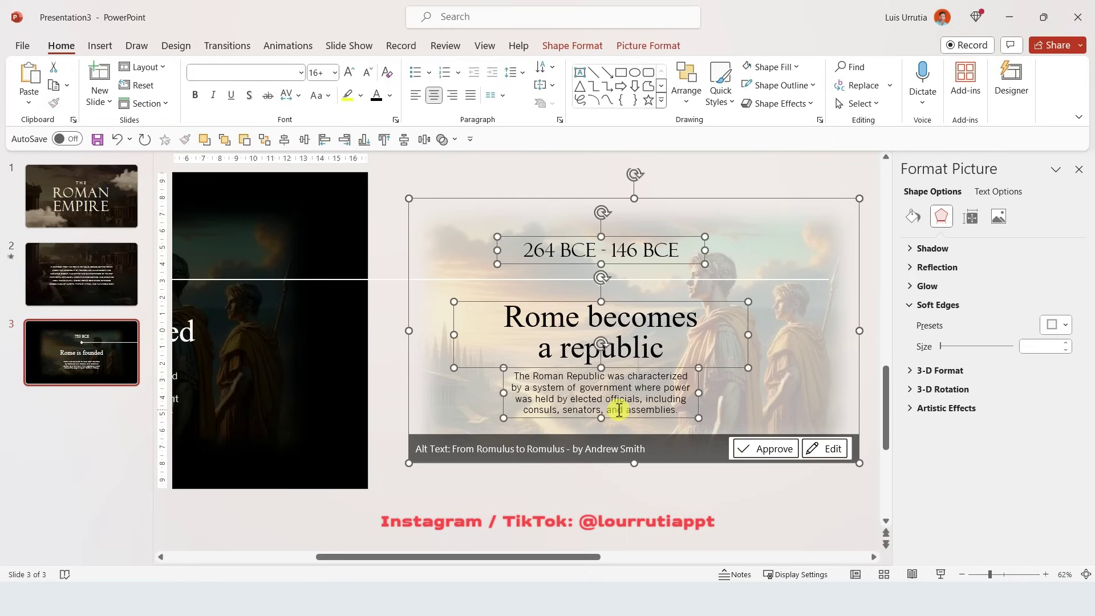
pyautogui.click(573, 47)
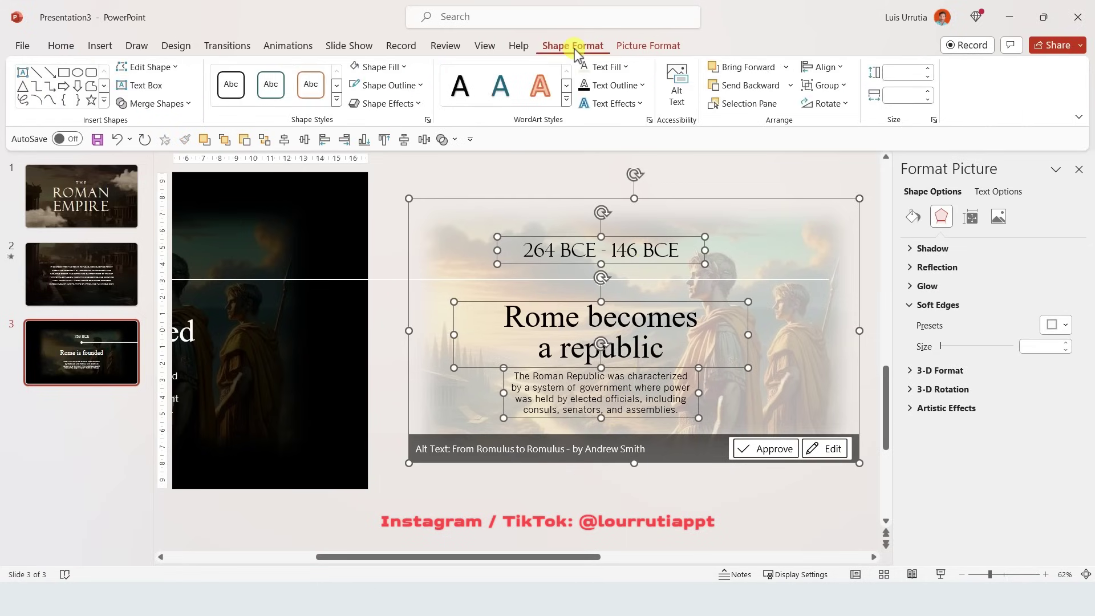
pyautogui.click(821, 66)
pyautogui.click(856, 107)
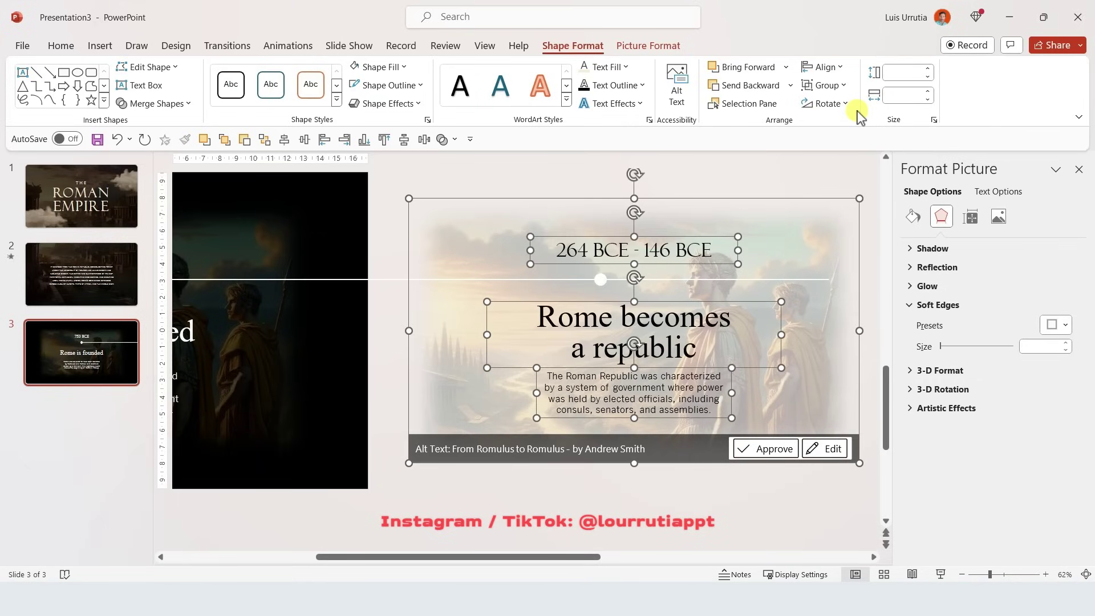
pyautogui.keyDown('shift'); pyautogui.click(600, 279); pyautogui.keyUp('shift')
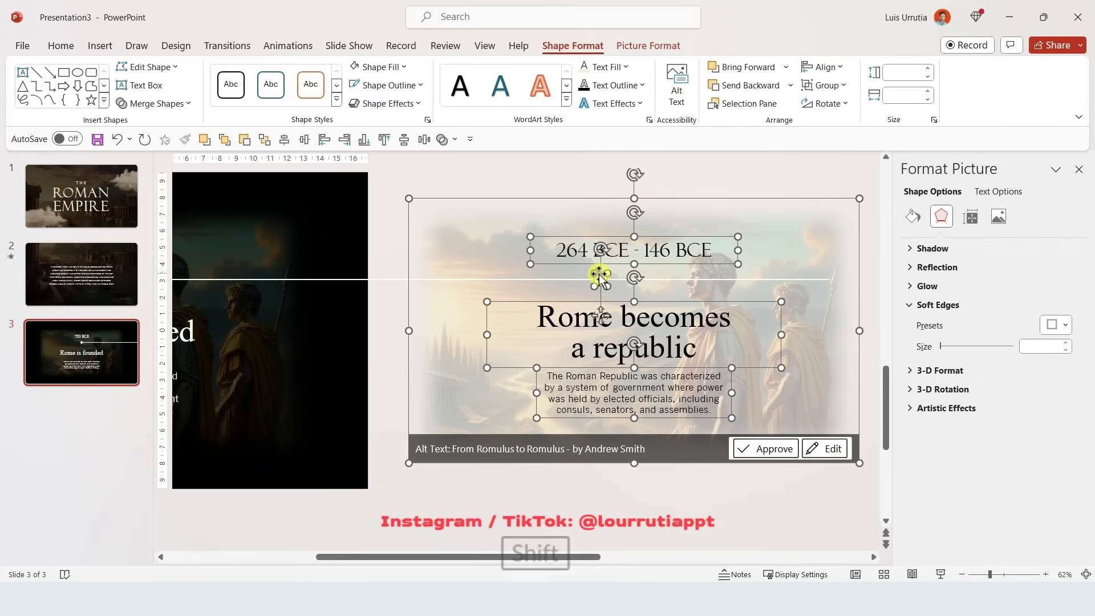
pyautogui.click(824, 67)
pyautogui.click(850, 107)
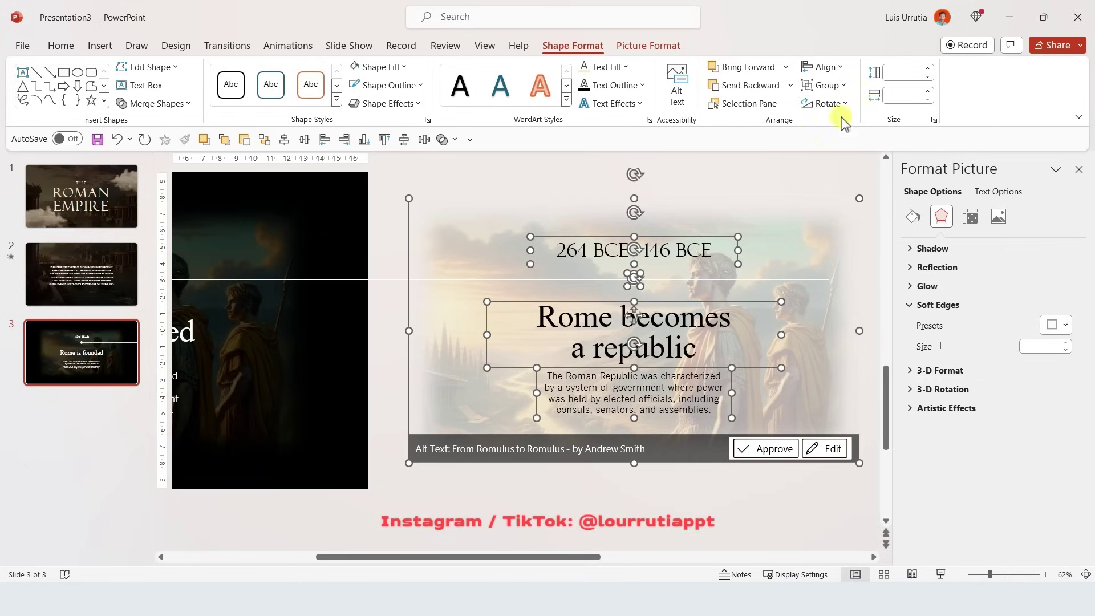
pyautogui.click(799, 182)
# - Copy the Roman Republic forum image from Chrome and select the republic event's photo
pyautogui.hotkey('alt', 'Tab')
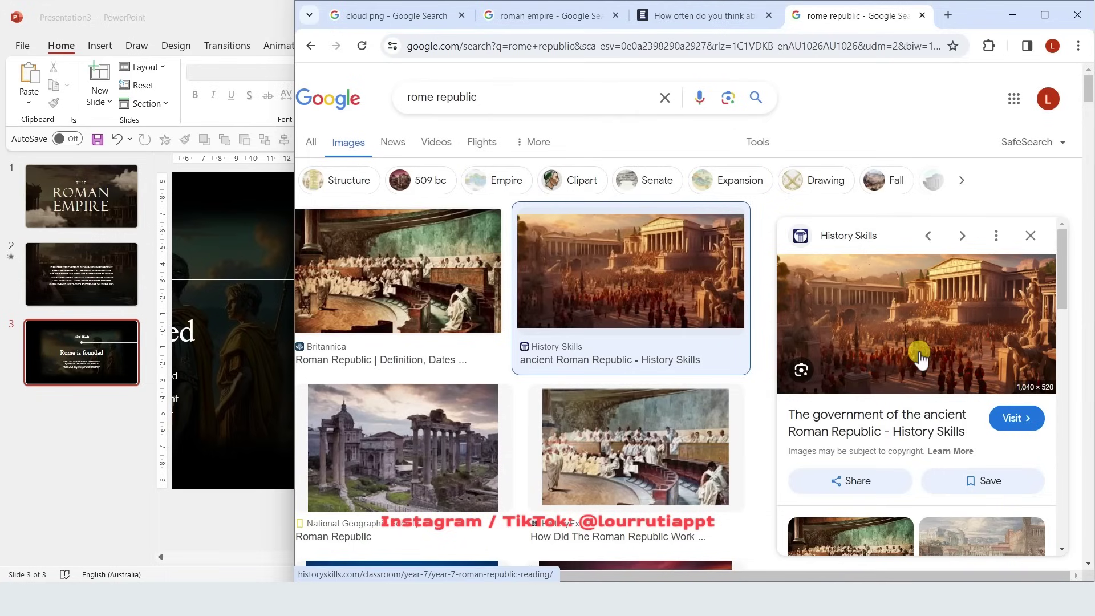
pyautogui.rightClick(925, 324)
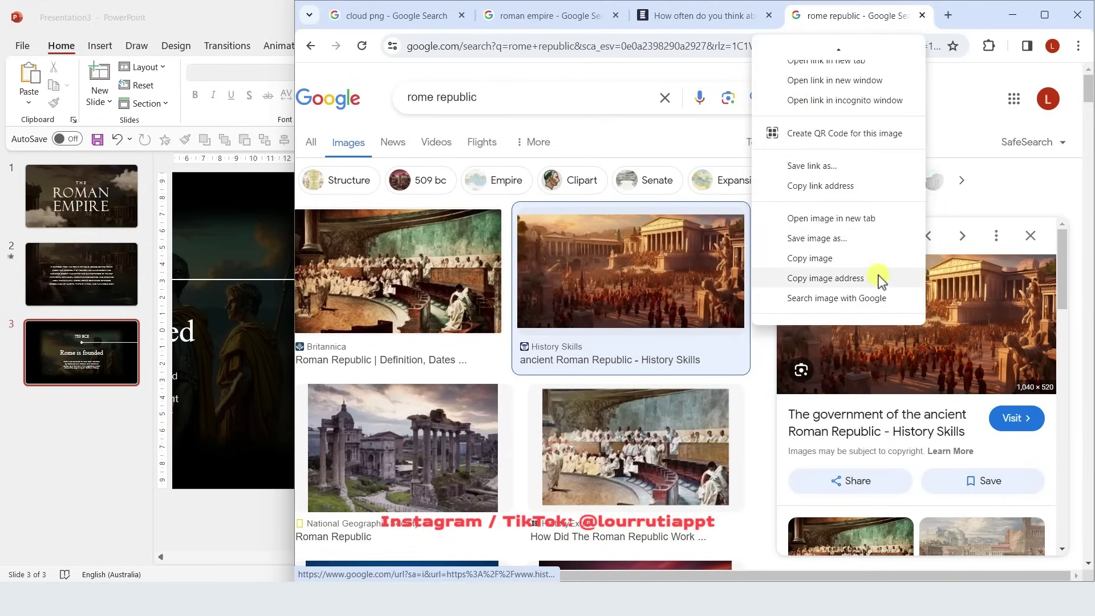
pyautogui.click(858, 248)
pyautogui.click(1014, 14)
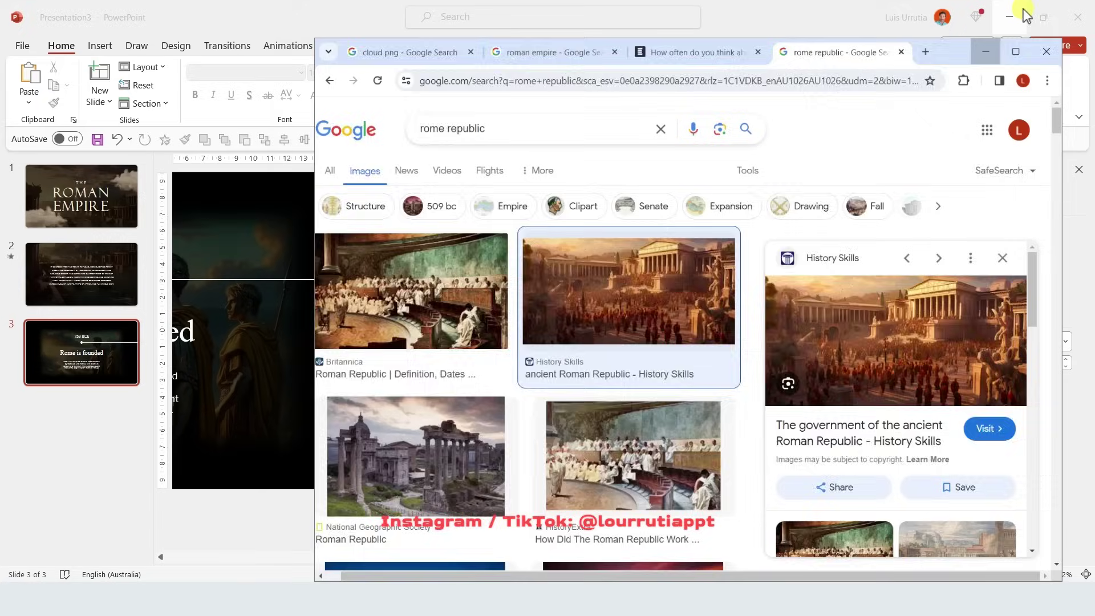
pyautogui.click(735, 226)
pyautogui.rightClick(737, 229)
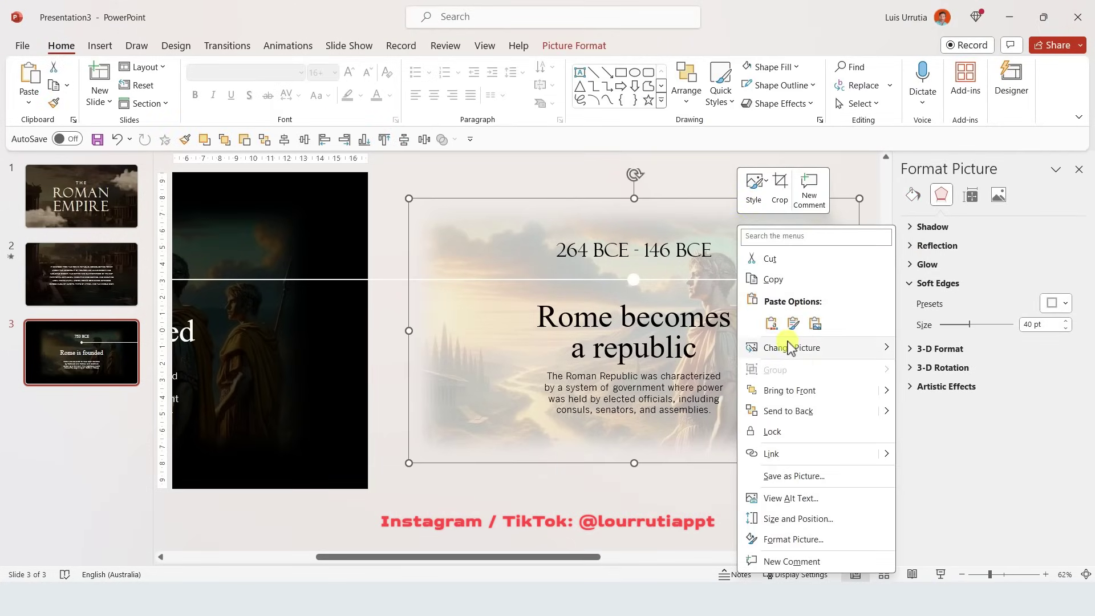
# - Replace the republic photo with the copied forum image and crop it to fill
pyautogui.moveTo(800, 354)
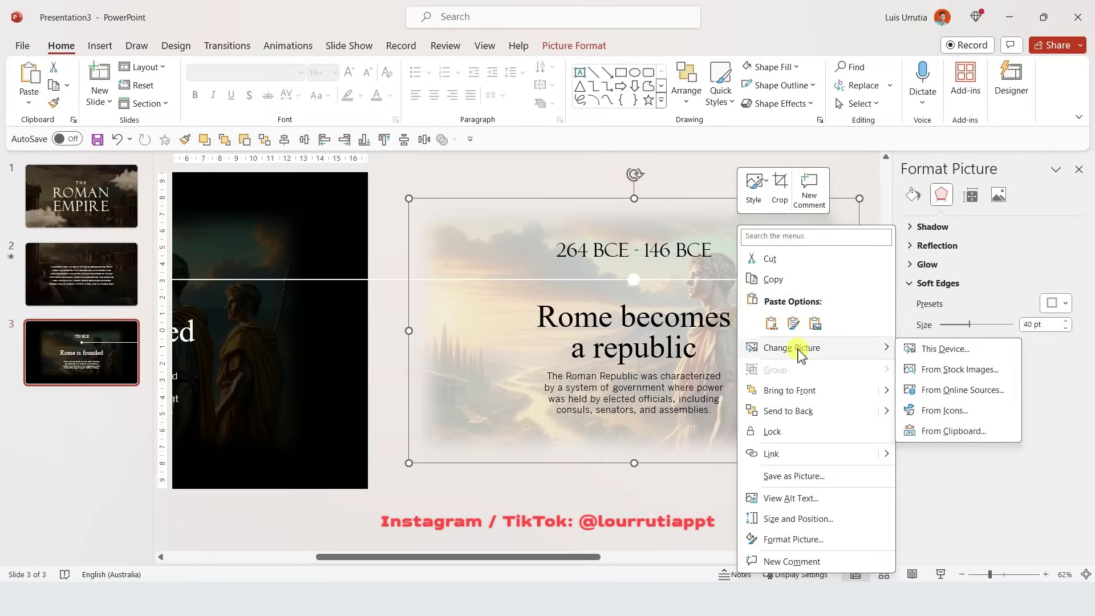
pyautogui.click(956, 430)
pyautogui.click(589, 46)
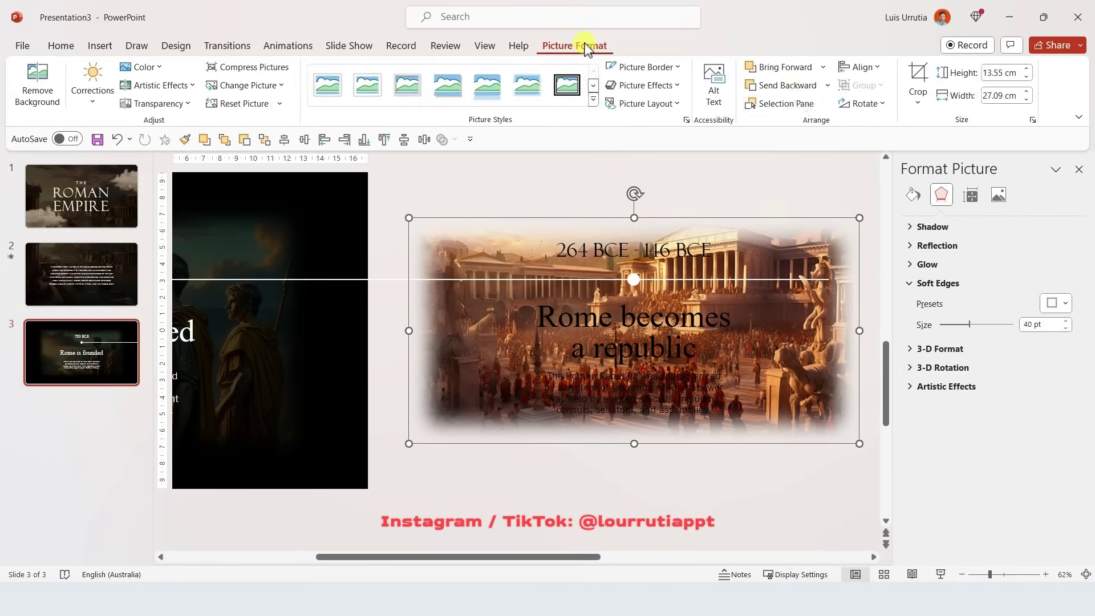
pyautogui.click(912, 83)
pyautogui.moveTo(633, 218); pyautogui.dragTo(632, 212)
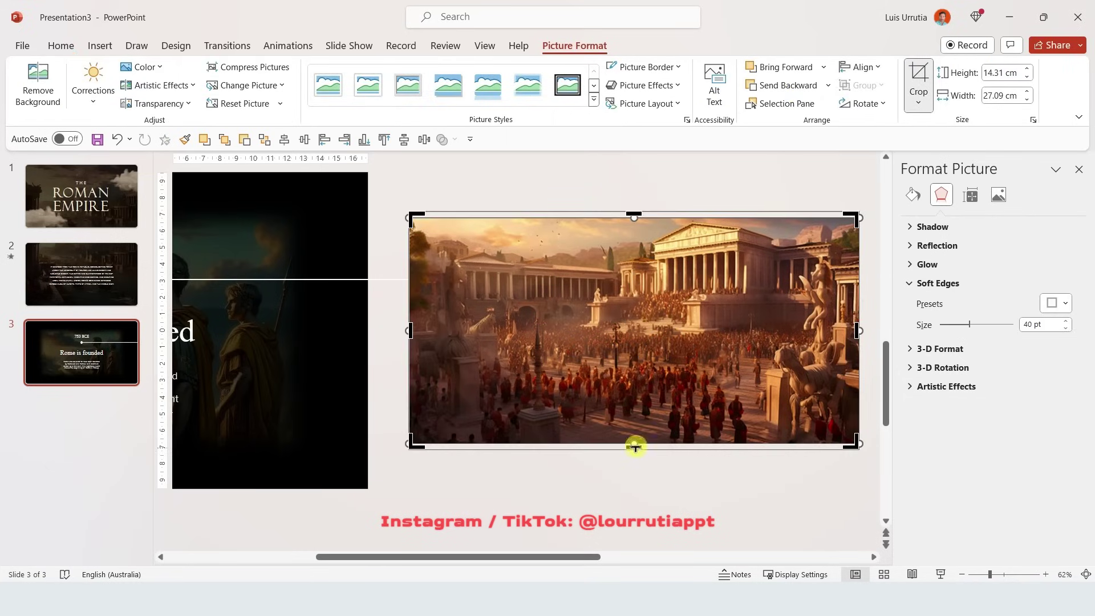
pyautogui.moveTo(634, 448); pyautogui.dragTo(635, 459)
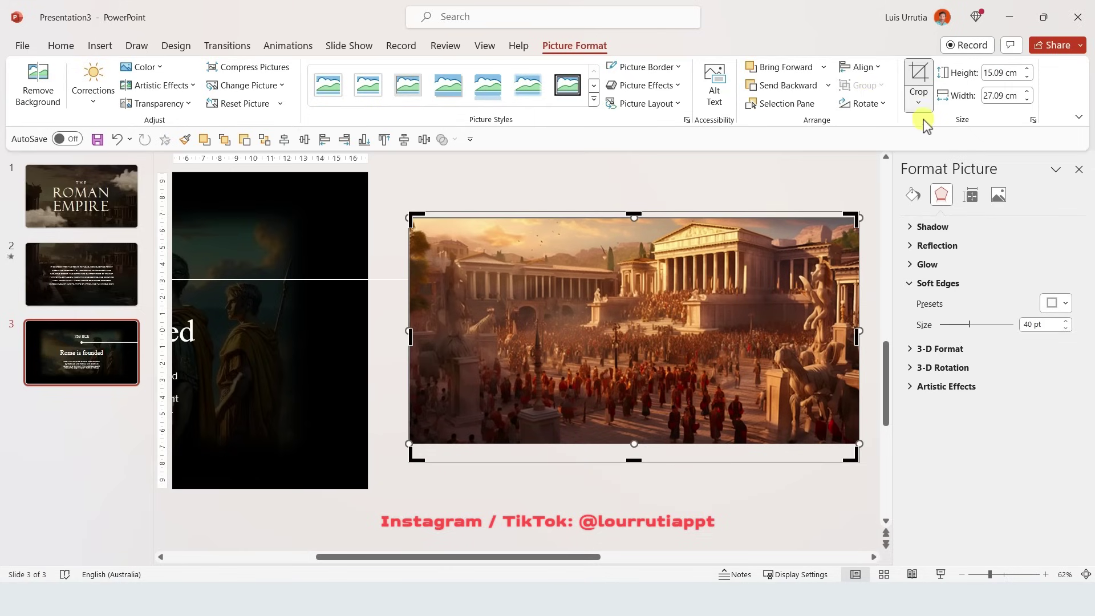
pyautogui.click(917, 102)
pyautogui.click(945, 189)
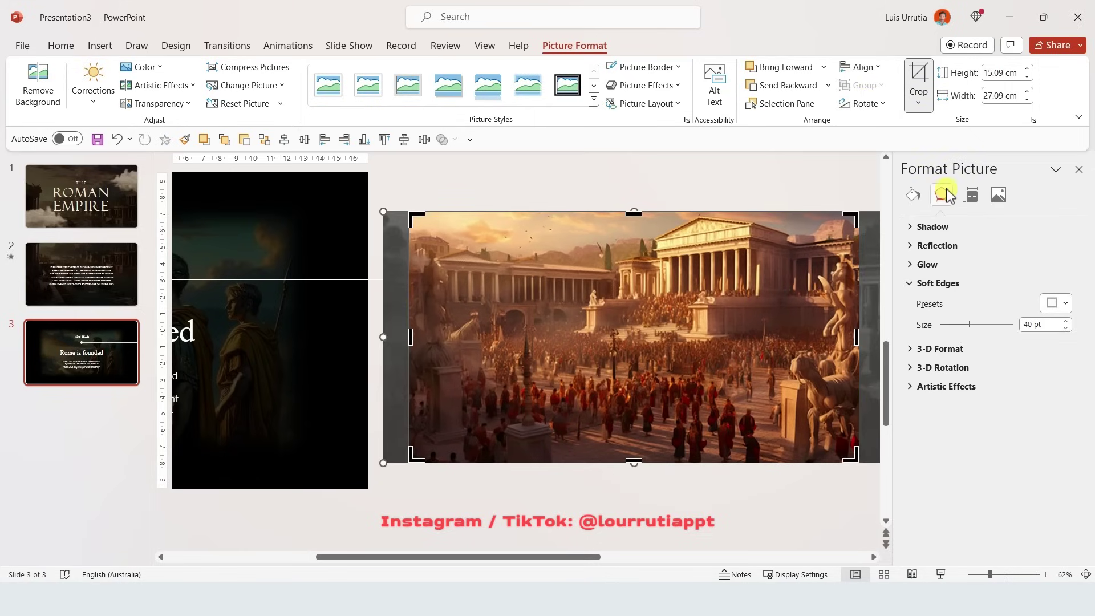
pyautogui.moveTo(385, 217); pyautogui.dragTo(367, 206)
pyautogui.click(672, 194)
# - Fade the forum picture to 79% transparency
pyautogui.click(795, 229)
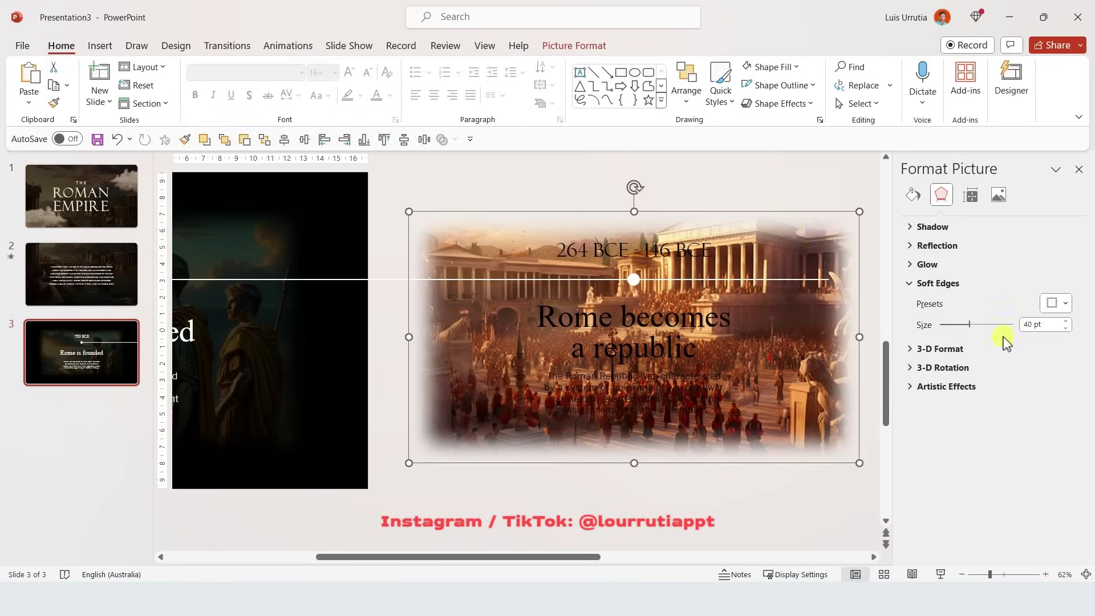
pyautogui.click(998, 195)
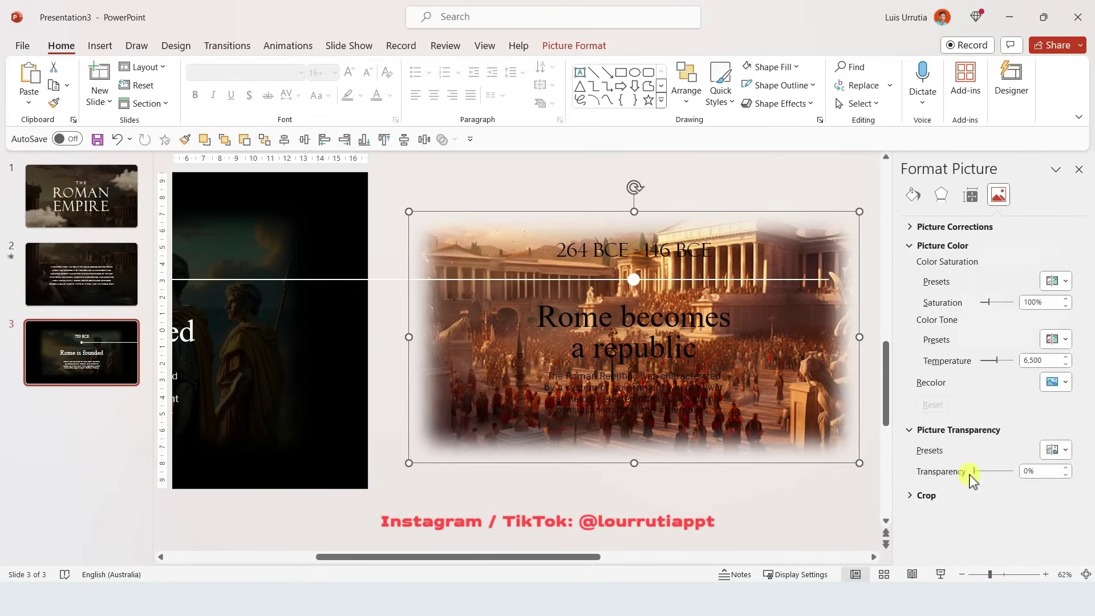
pyautogui.moveTo(975, 473); pyautogui.dragTo(1006, 472)
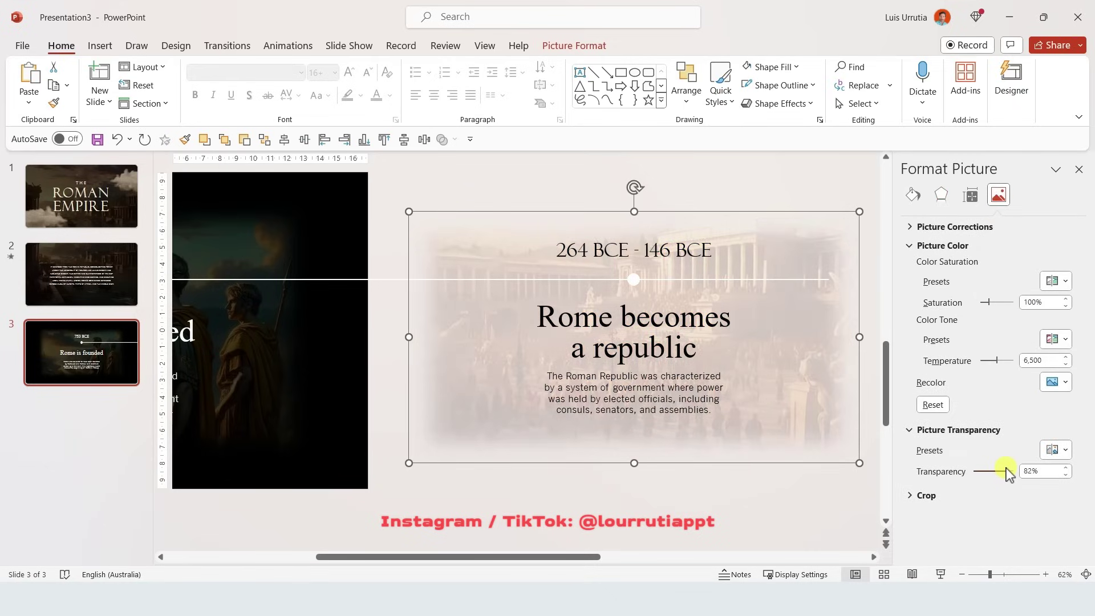
# - Group the republic title with its description, and the Rome is founded title with its description
pyautogui.scroll(-2, 591, 464)
pyautogui.moveTo(591, 464); pyautogui.dragTo(883, 341)
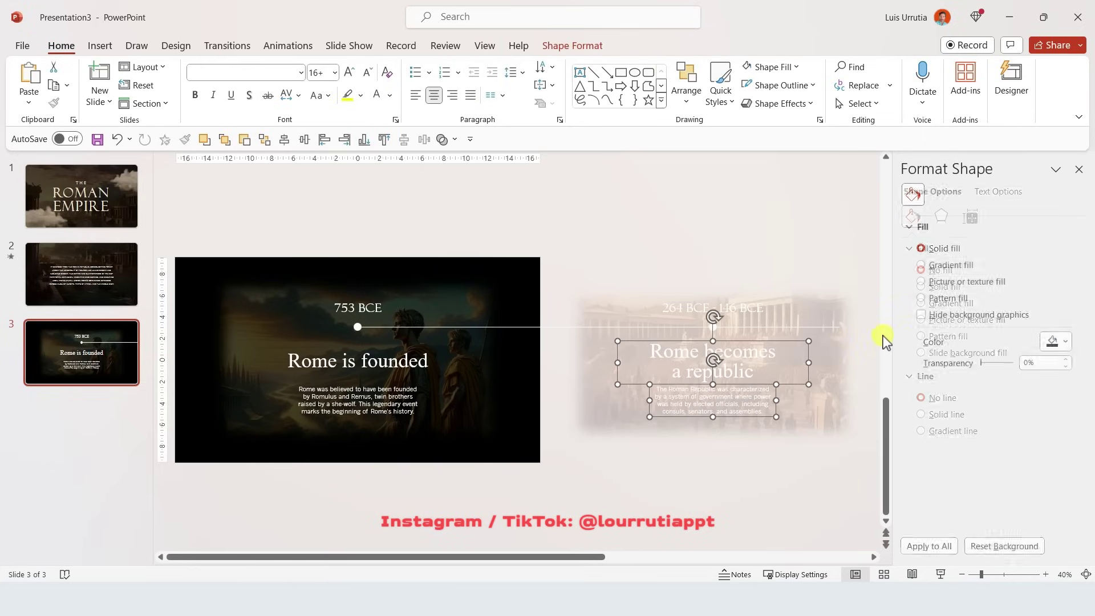
pyautogui.rightClick(805, 341)
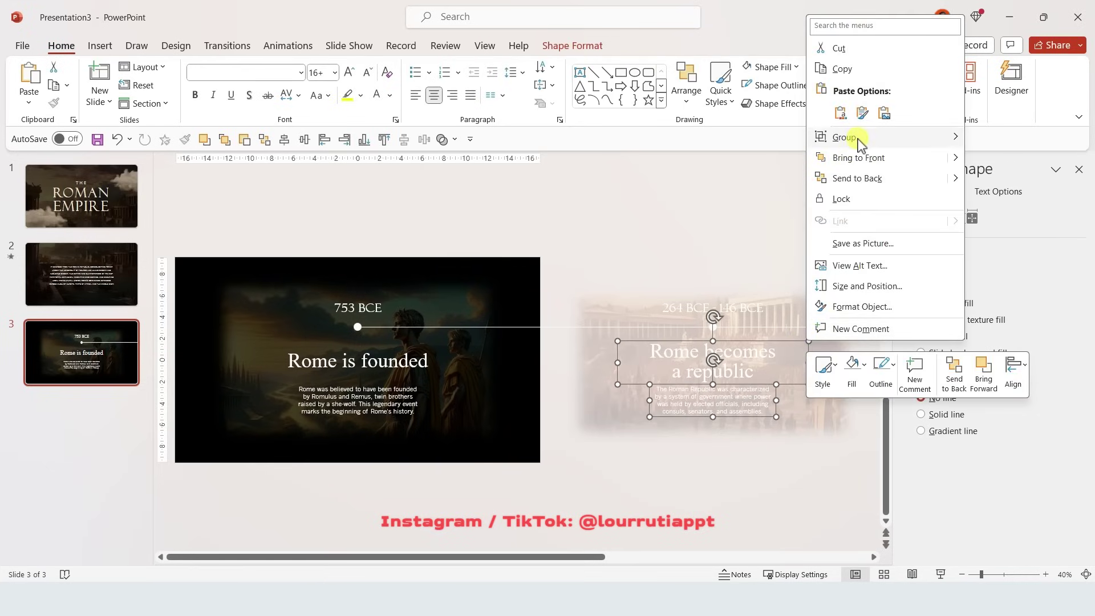
pyautogui.moveTo(860, 143)
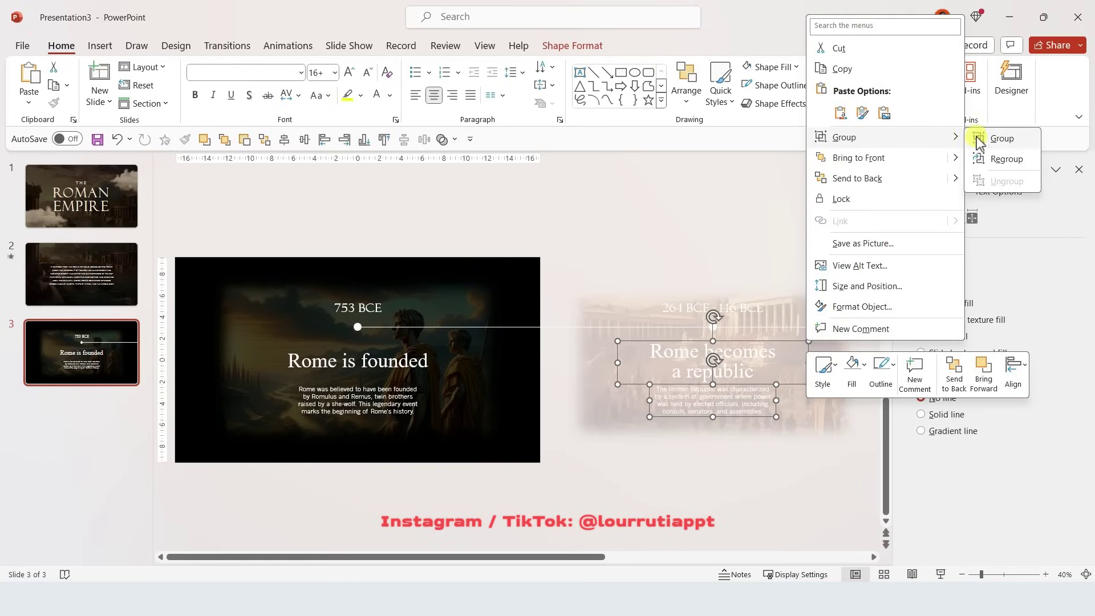
pyautogui.click(994, 140)
pyautogui.click(378, 365)
pyautogui.keyDown('shift'); pyautogui.click(379, 392); pyautogui.keyUp('shift')
pyautogui.rightClick(450, 353)
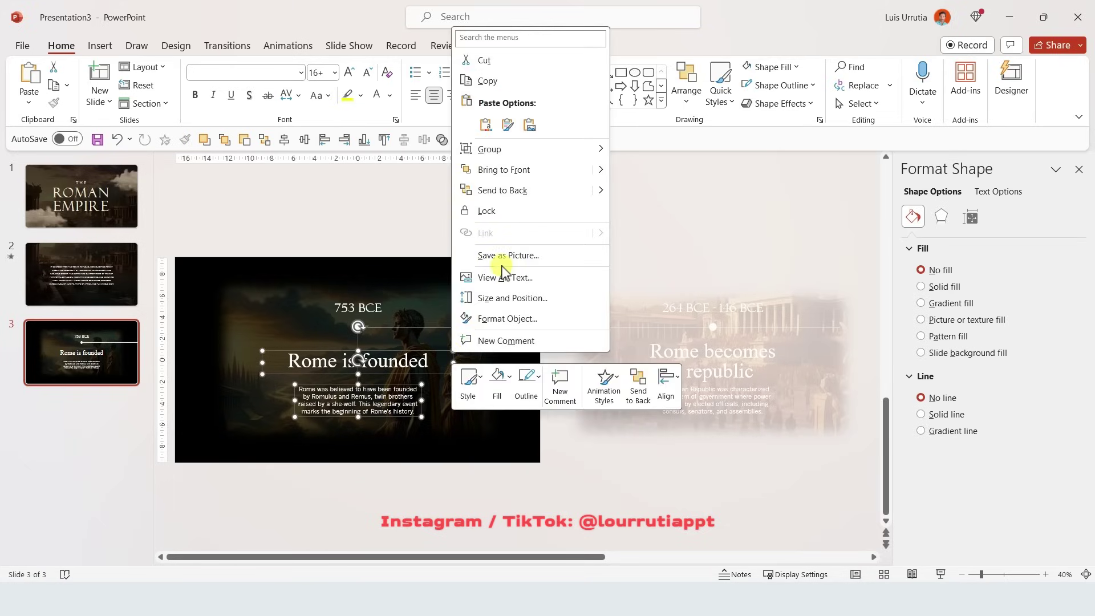
pyautogui.moveTo(530, 146)
pyautogui.click(655, 148)
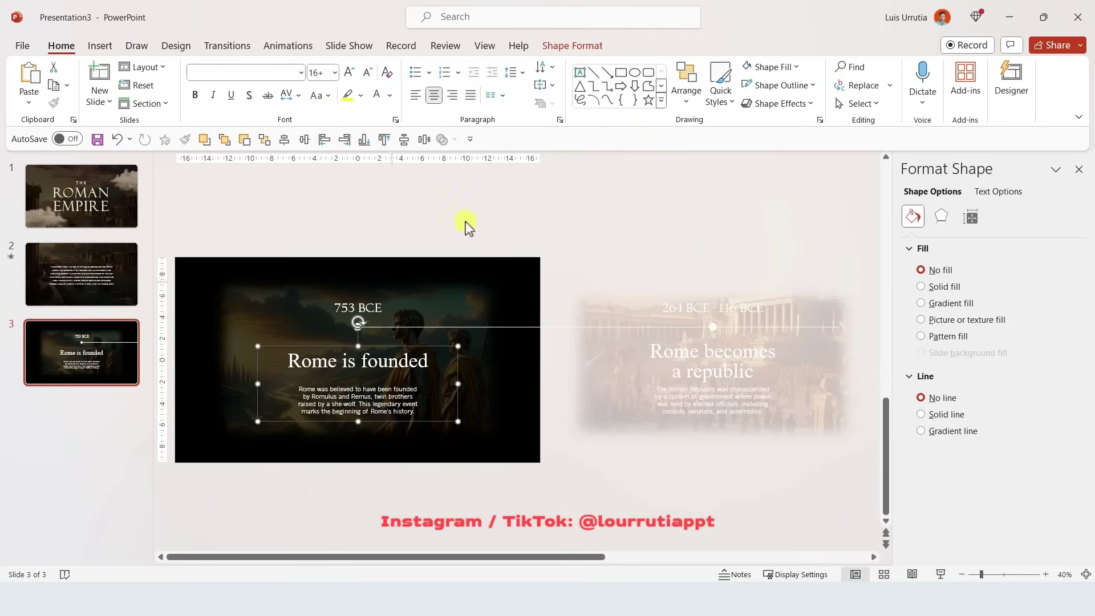
# - Move the Rome becomes a republic text group left, past slide 3's left edge
pyautogui.click(705, 356)
pyautogui.click(798, 333)
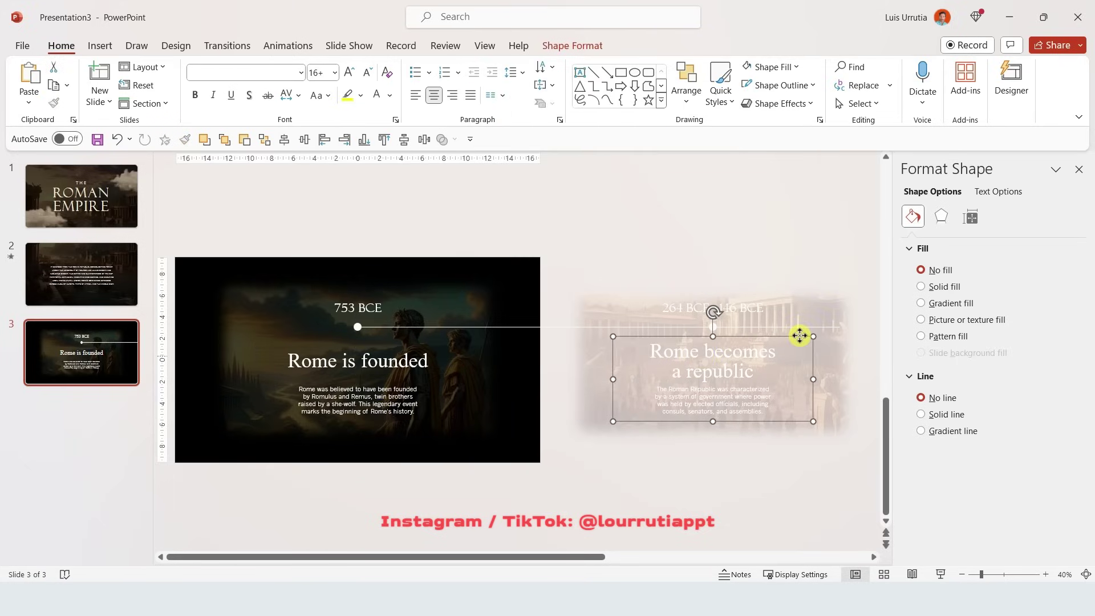
pyautogui.moveTo(799, 336); pyautogui.dragTo(271, 378)
pyautogui.hscroll(-3, 428, 557)
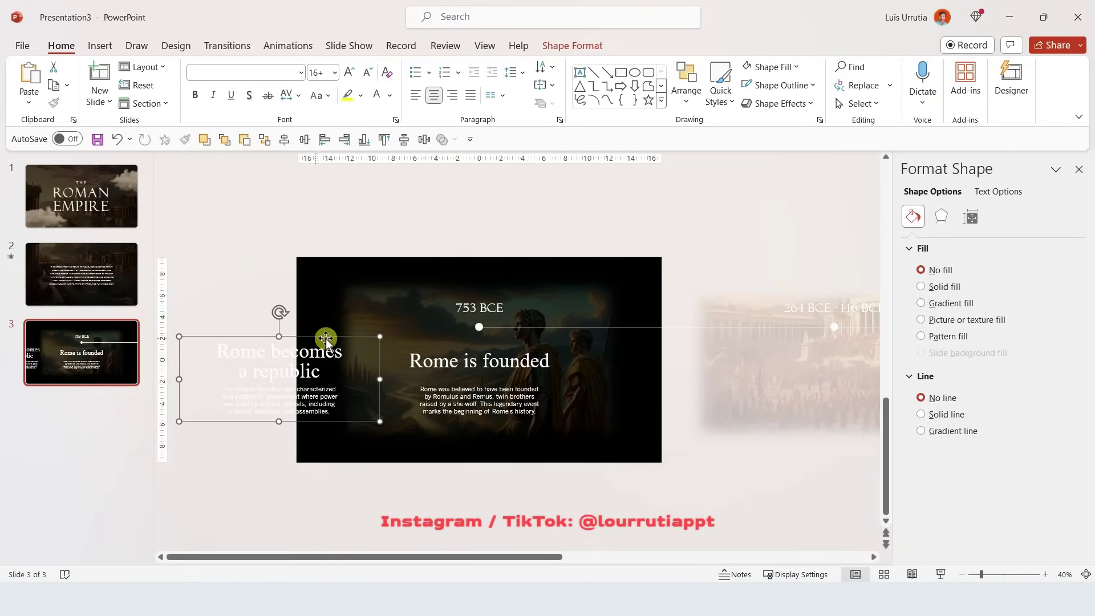
pyautogui.moveTo(299, 337); pyautogui.dragTo(224, 336)
pyautogui.click(505, 443)
pyautogui.click(101, 354)
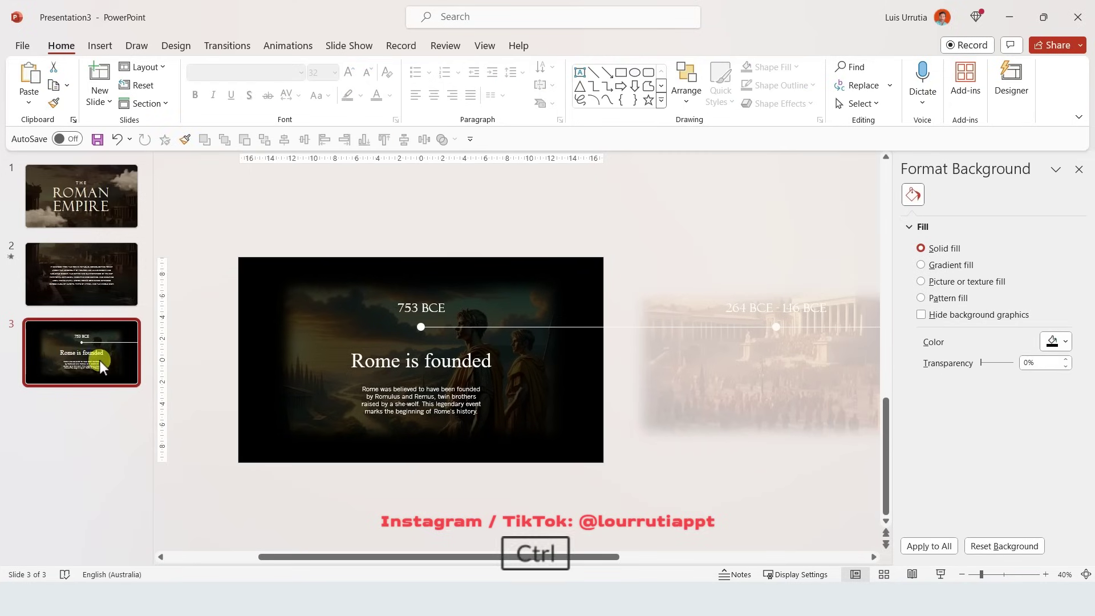
# - Duplicate slide 3 as slide 4 and swap the 264 BCE - 146 BCE date onto it
pyautogui.hotkey('ctrl', 'd')
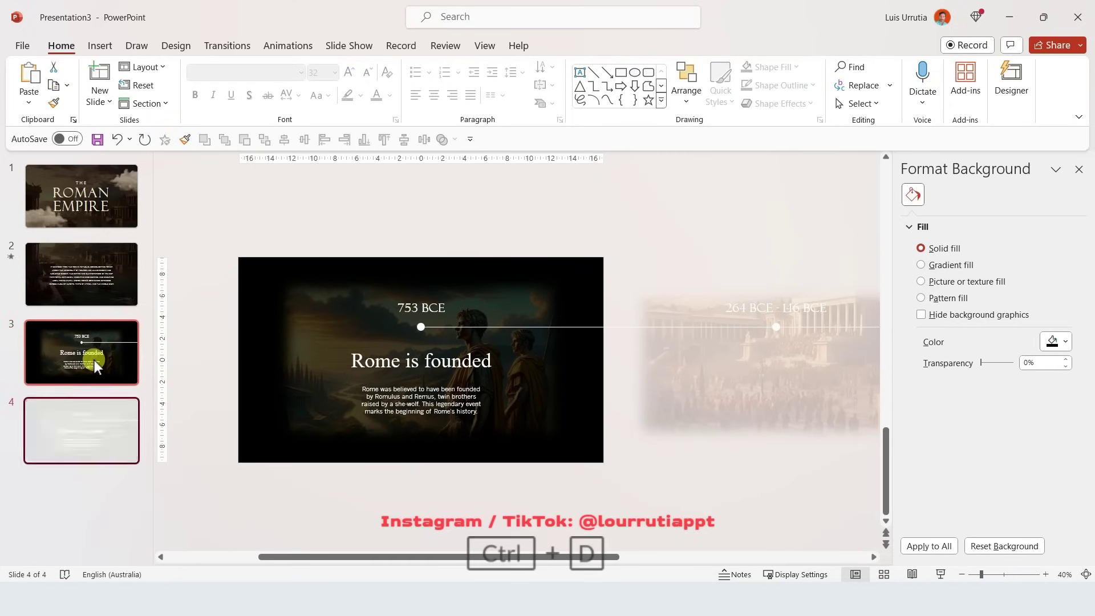
pyautogui.click(789, 307)
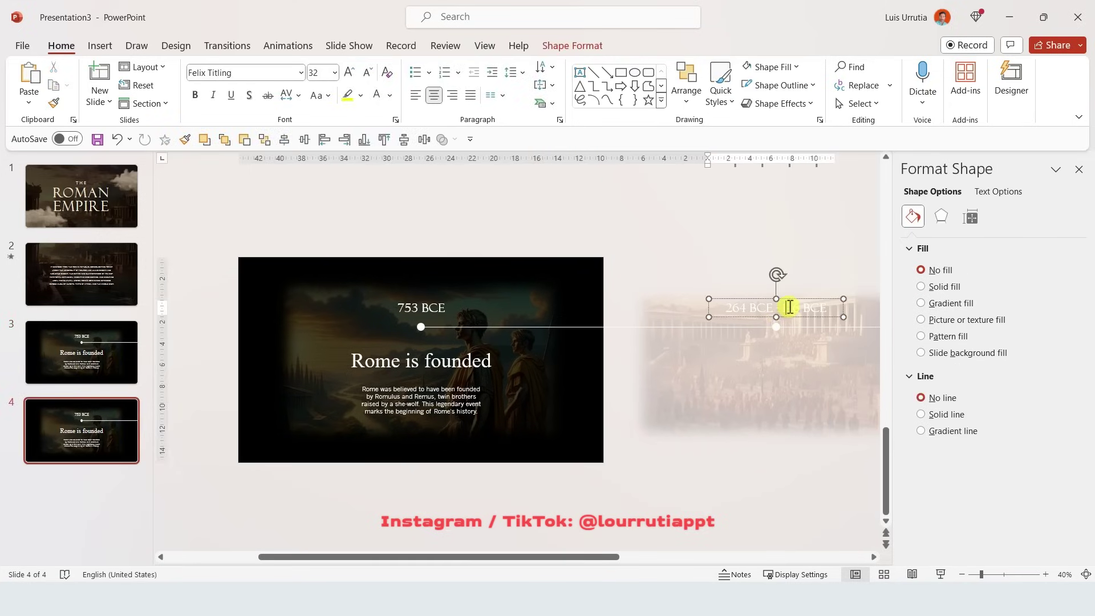
pyautogui.keyDown('shift'); pyautogui.click(425, 304); pyautogui.keyUp('shift')
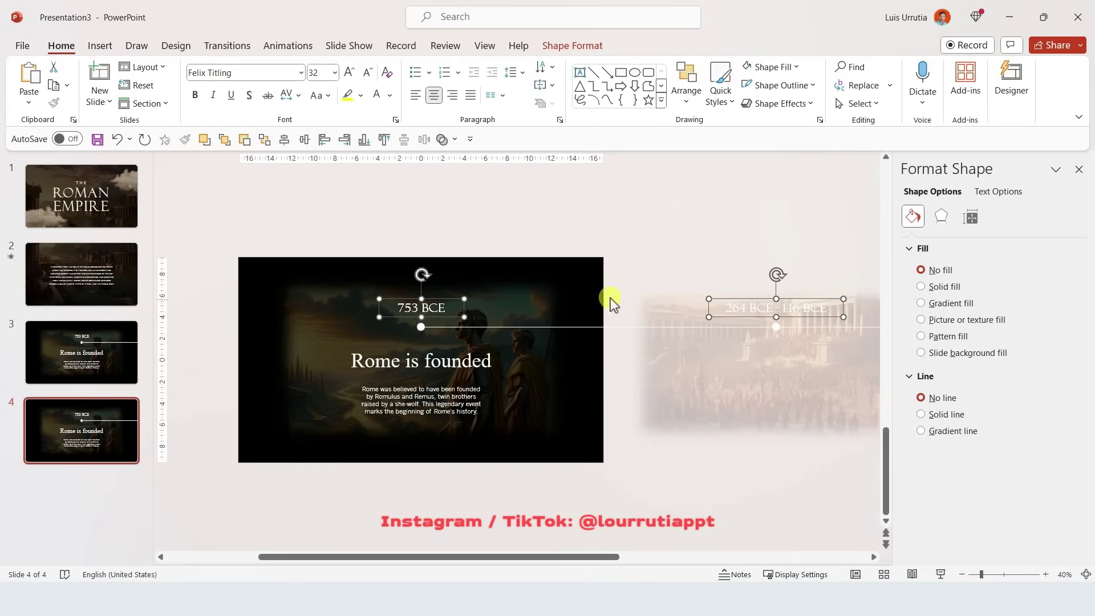
pyautogui.moveTo(812, 297); pyautogui.dragTo(456, 311)
# - Swap the Rome becomes a republic text onto slide 4, moving Rome is founded off
pyautogui.click(421, 365)
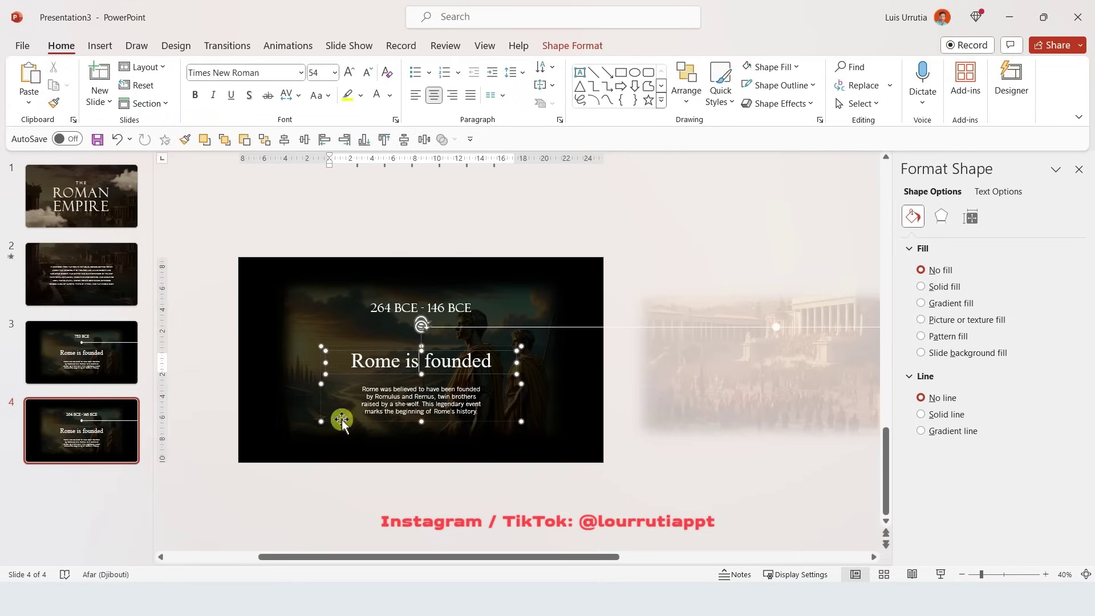
pyautogui.moveTo(359, 557); pyautogui.dragTo(227, 562)
pyautogui.keyDown('shift'); pyautogui.click(274, 349); pyautogui.keyUp('shift')
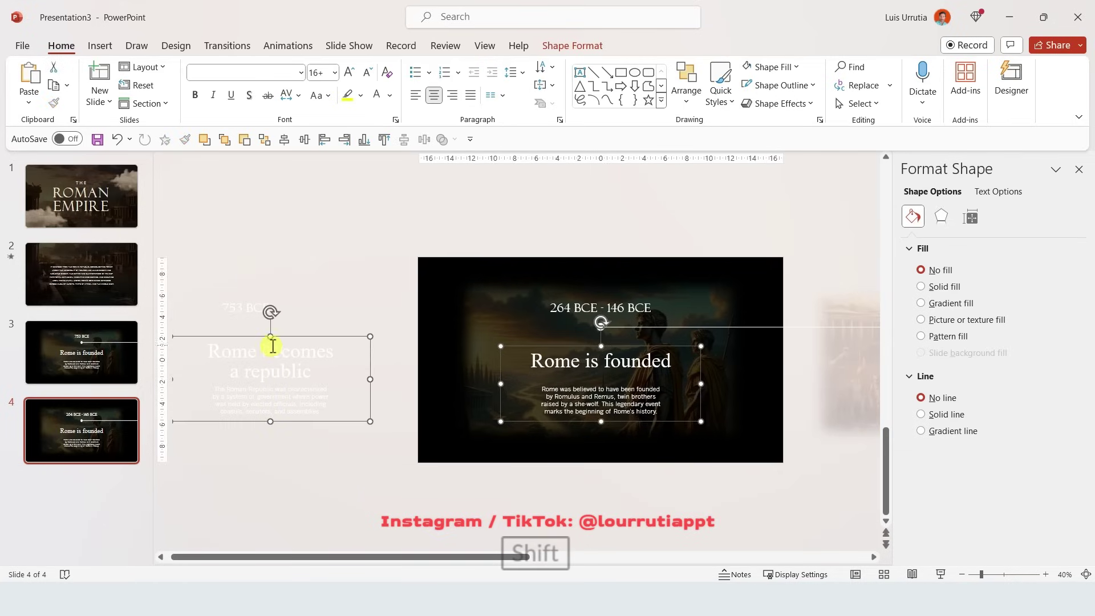
pyautogui.moveTo(228, 335); pyautogui.dragTo(562, 344)
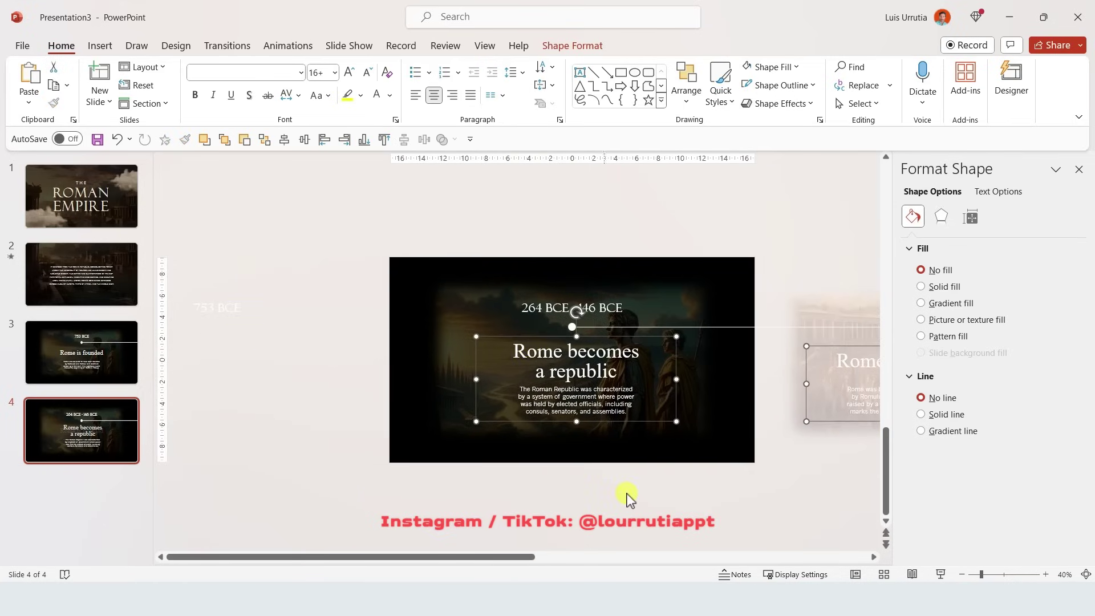
pyautogui.moveTo(503, 559); pyautogui.dragTo(566, 557)
pyautogui.click(545, 302)
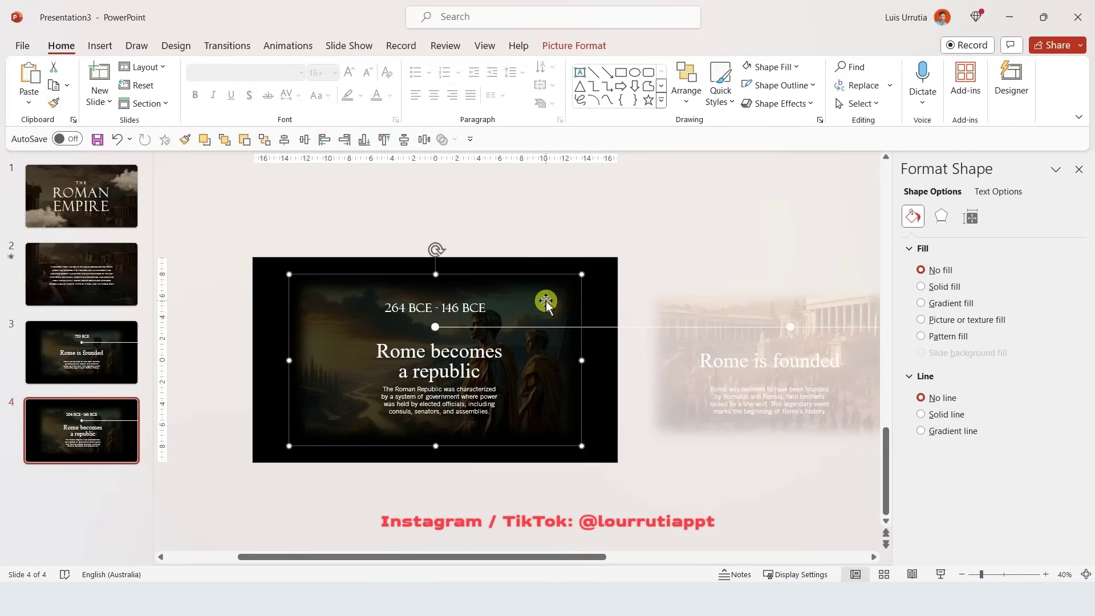
# - Slide the faded forum picture in behind slide 4 and shift the timeline dot along the line
pyautogui.keyDown('shift'); pyautogui.click(758, 298); pyautogui.keyUp('shift')
pyautogui.moveTo(844, 298); pyautogui.dragTo(488, 320)
pyautogui.click(709, 245)
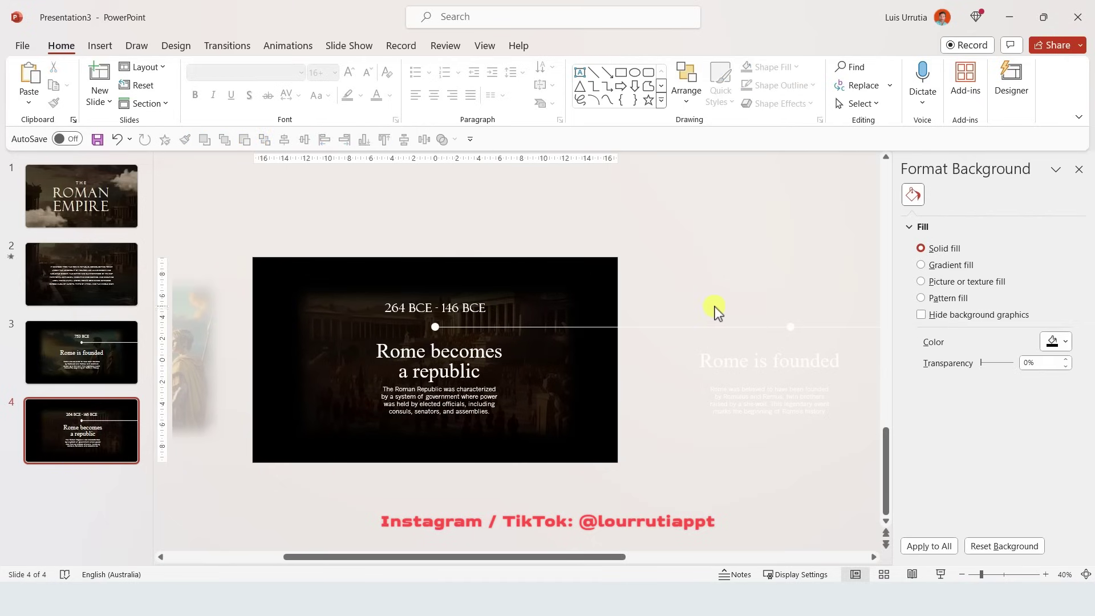
pyautogui.moveTo(432, 322); pyautogui.dragTo(442, 368)
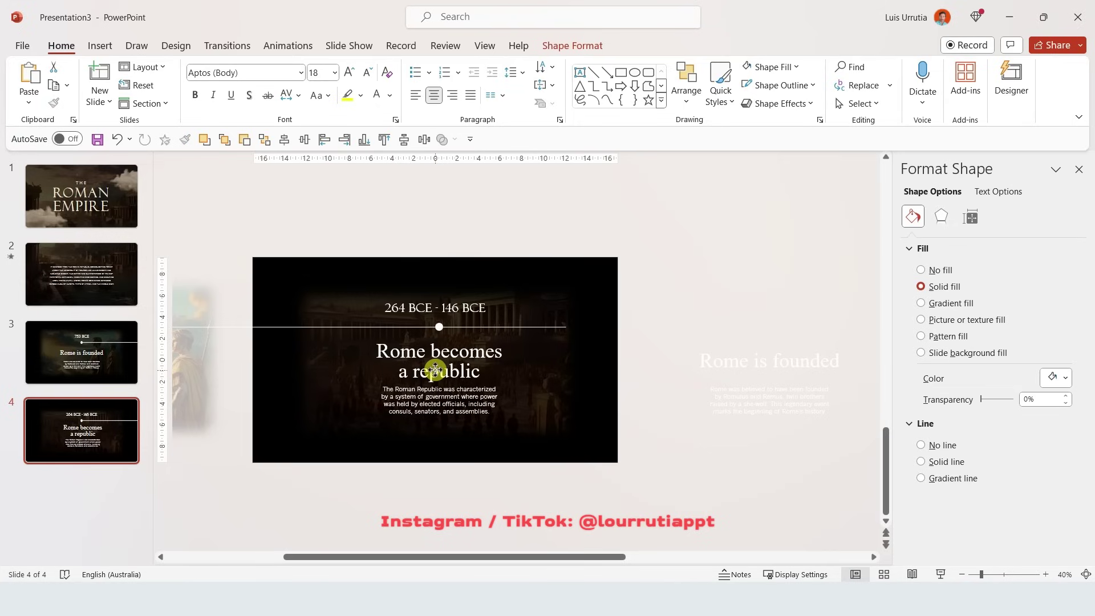
pyautogui.click(621, 340)
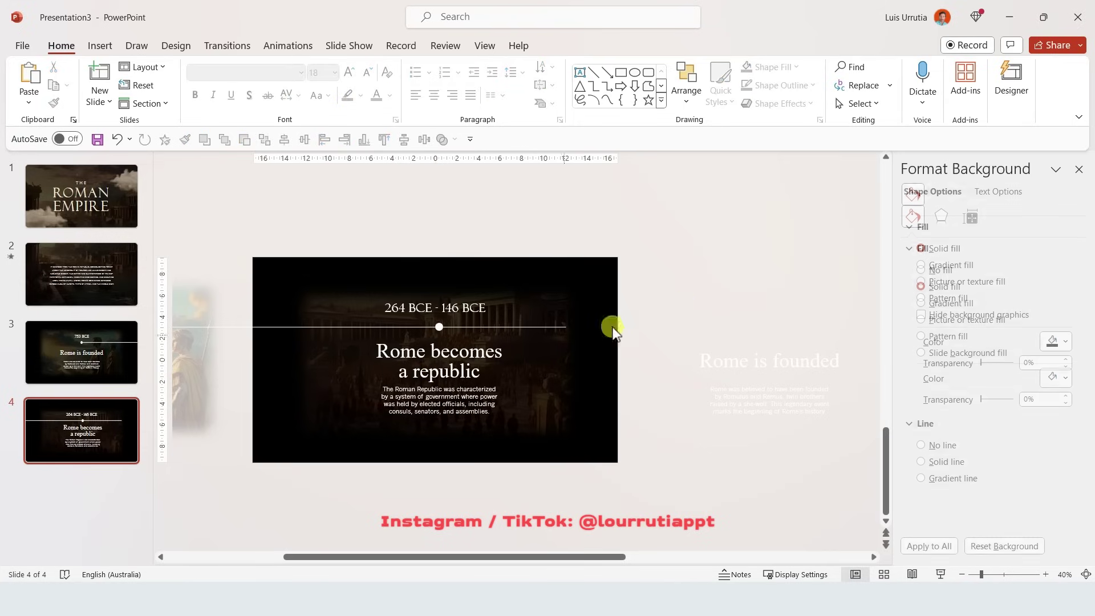
# - Extend the timeline line to the slide's right edge and apply the Morph transition
pyautogui.click(539, 325)
pyautogui.moveTo(564, 328); pyautogui.dragTo(640, 348)
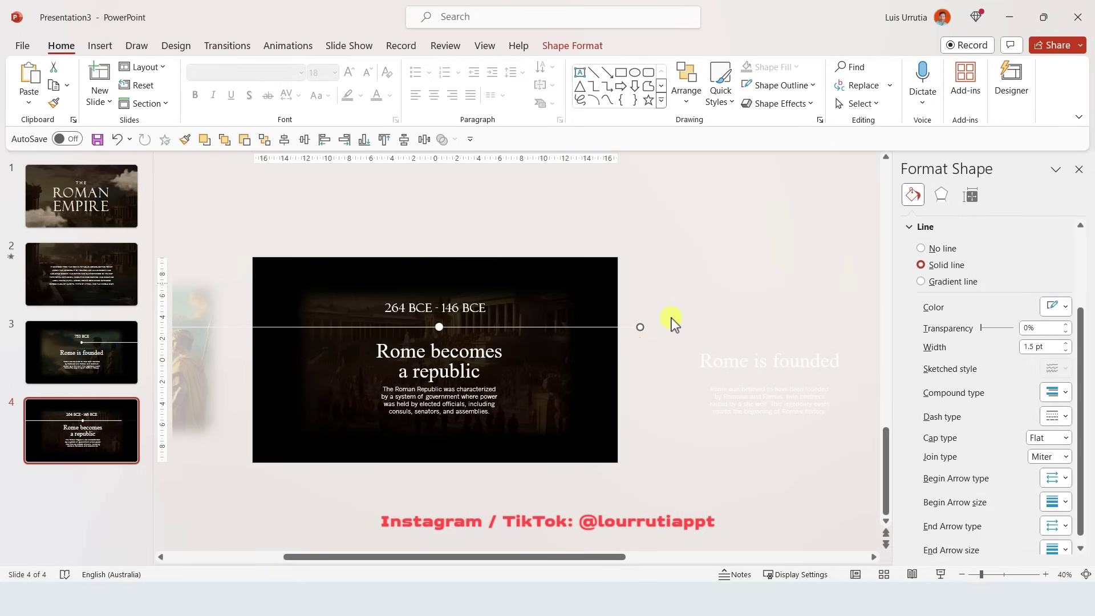
pyautogui.click(733, 281)
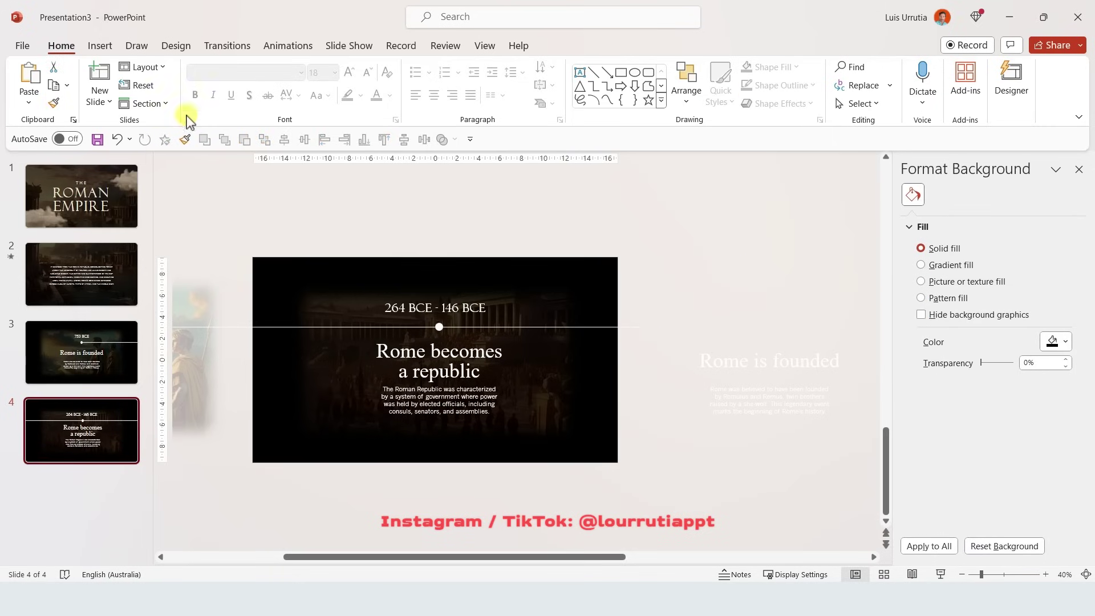
pyautogui.click(220, 45)
pyautogui.click(155, 86)
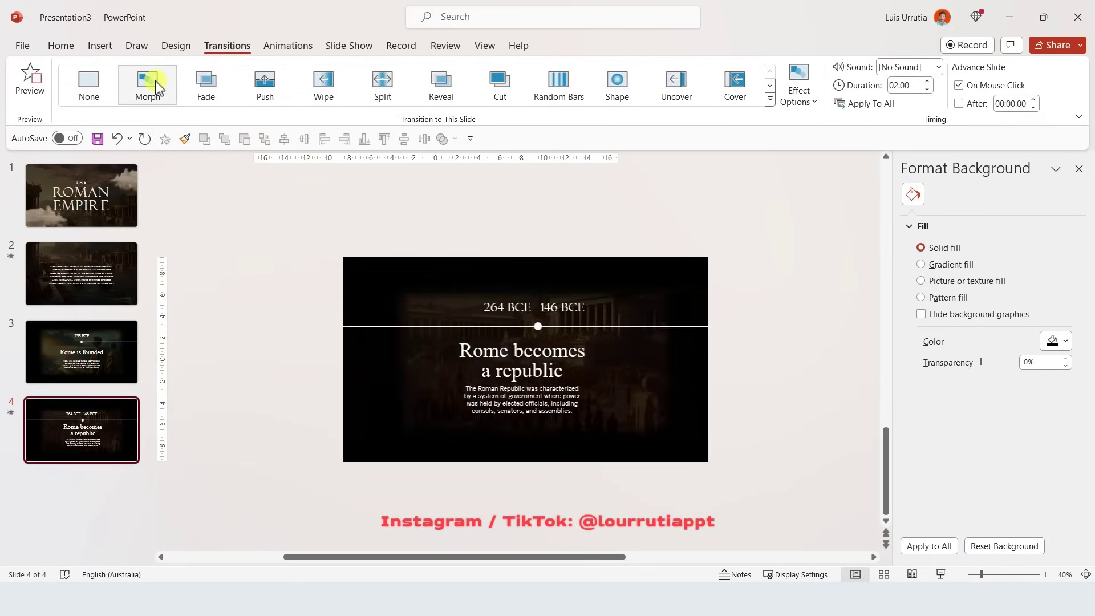
# - Preview slide 4's Morph transition, then give slide 3 the Zoom transition
pyautogui.click(155, 85)
pyautogui.click(155, 86)
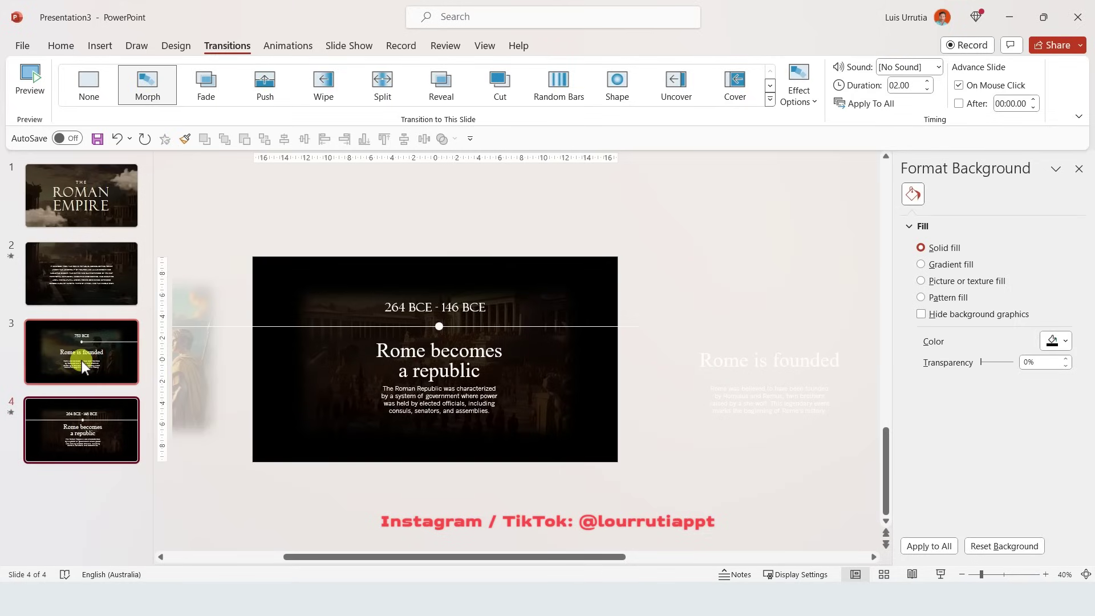
pyautogui.click(81, 348)
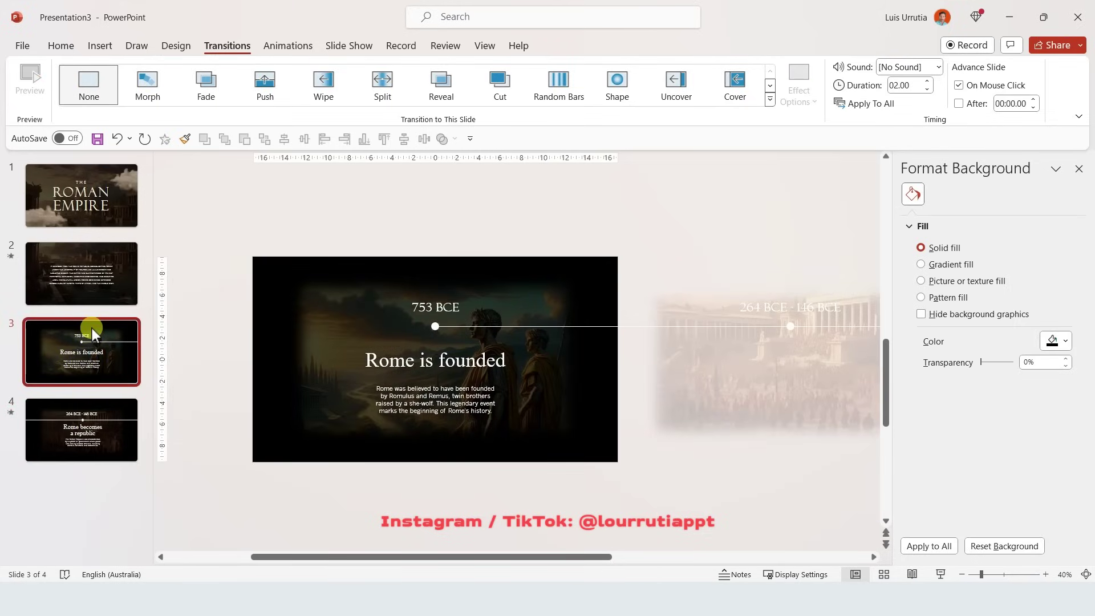
pyautogui.click(769, 100)
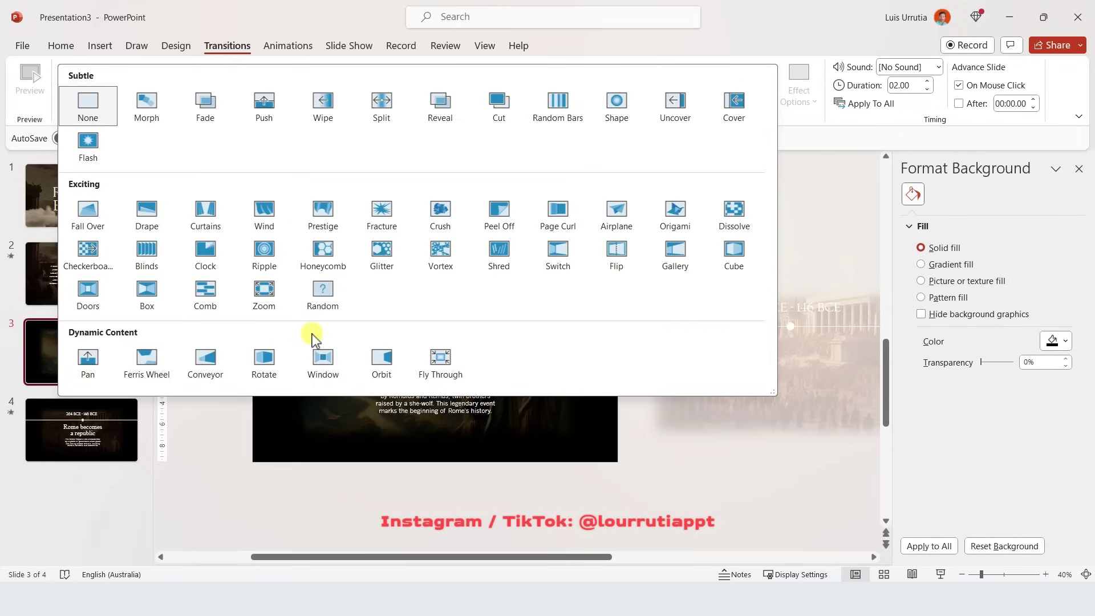
pyautogui.click(264, 294)
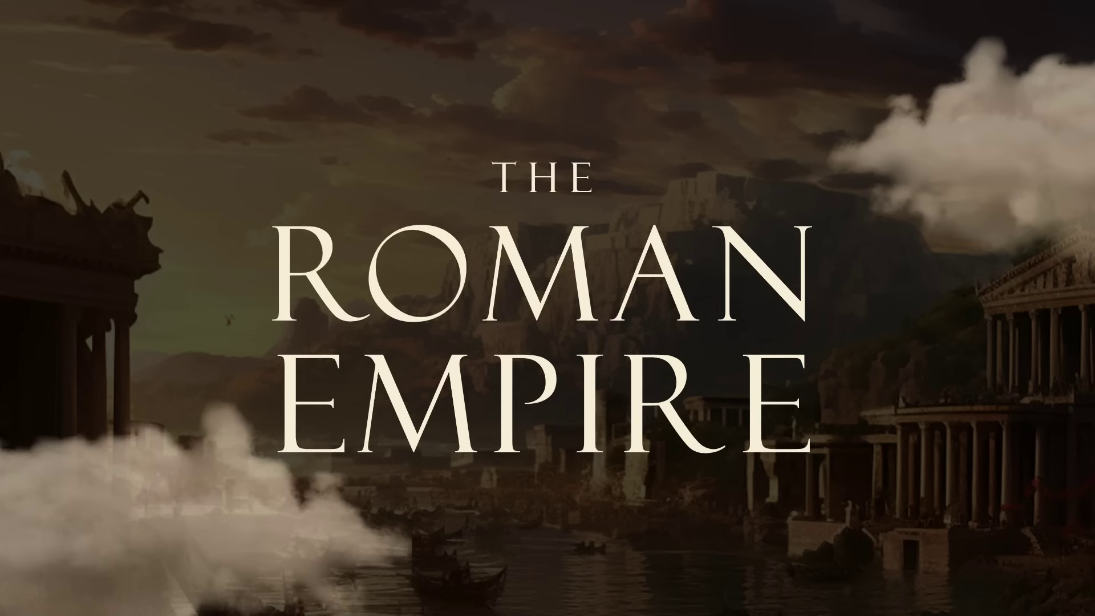
# - Advance the slideshow to the republic slide, then copy the founding slide as slide 5
pyautogui.press('Right')
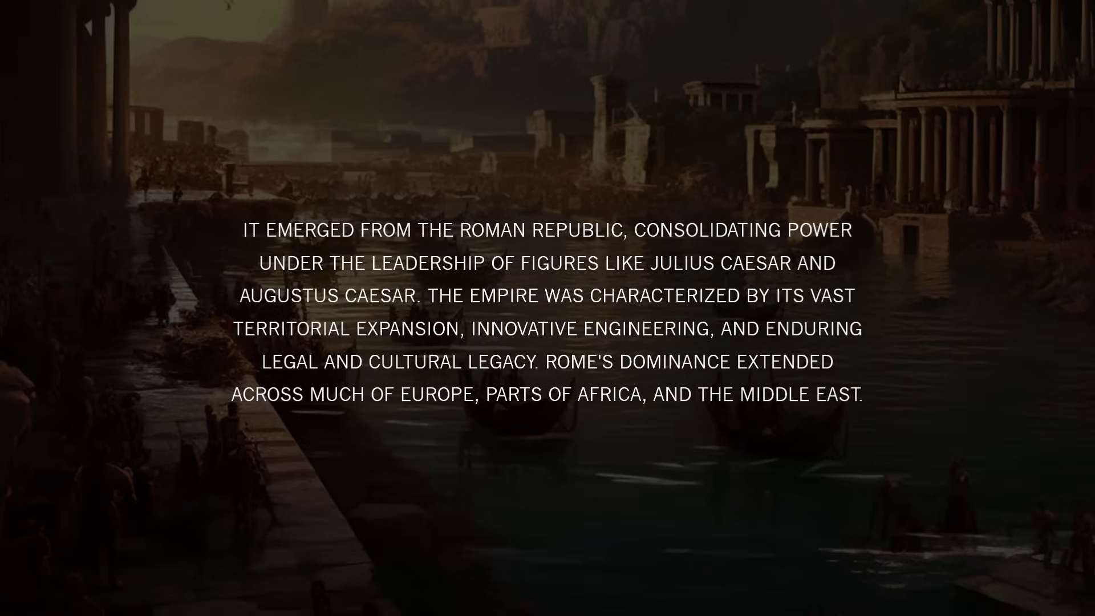
pyautogui.press('Right')
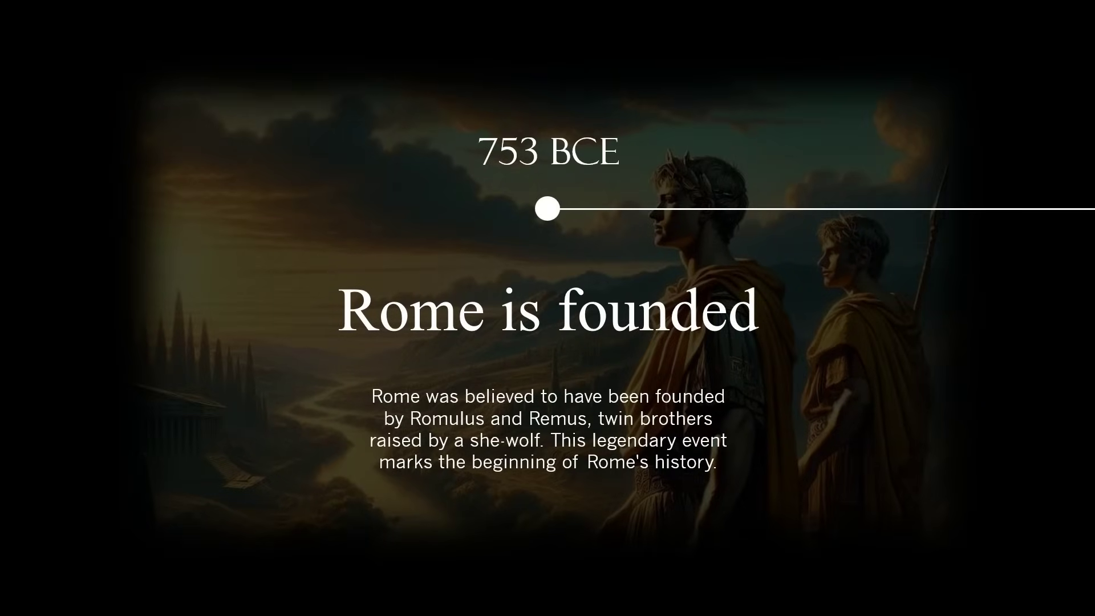
pyautogui.press('Right')
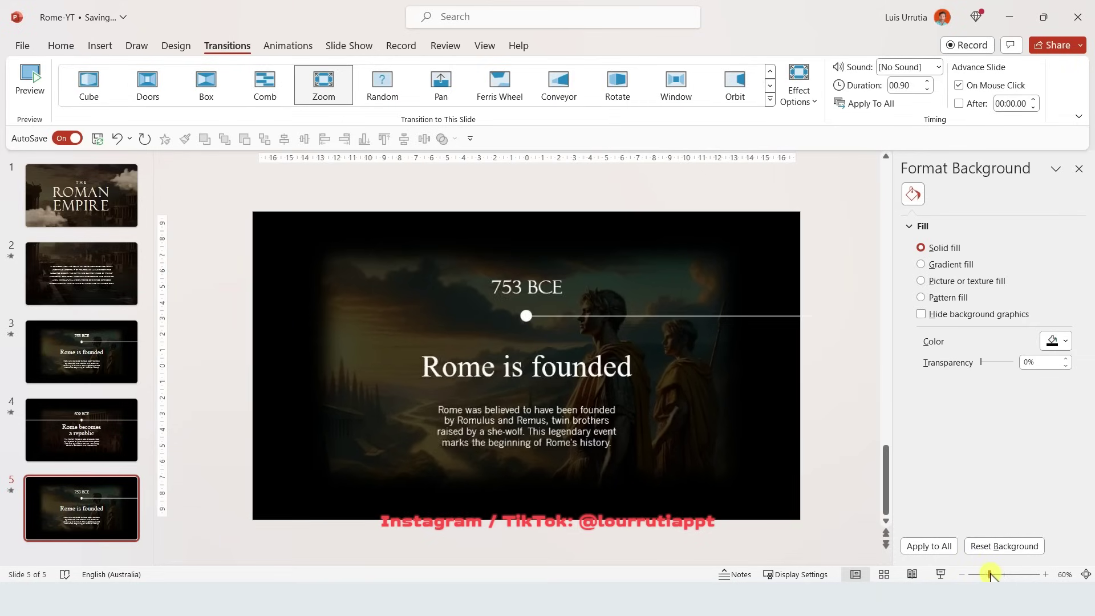
pyautogui.moveTo(989, 572); pyautogui.dragTo(992, 574)
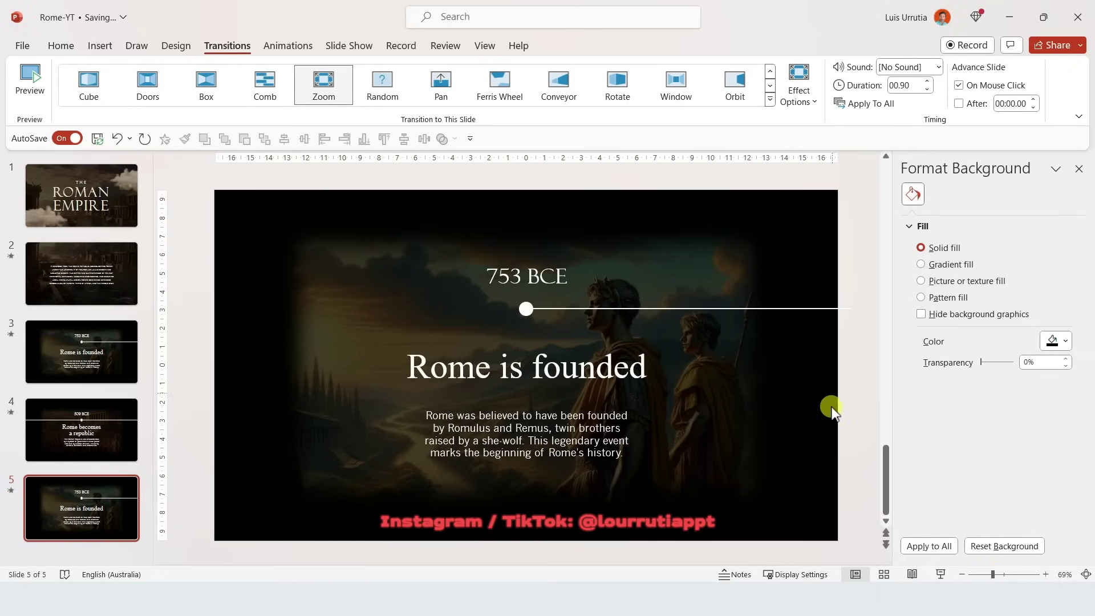
# - Duplicate slide 5 as slide 6 and extend its timeline line to the left edge
pyautogui.click(85, 501)
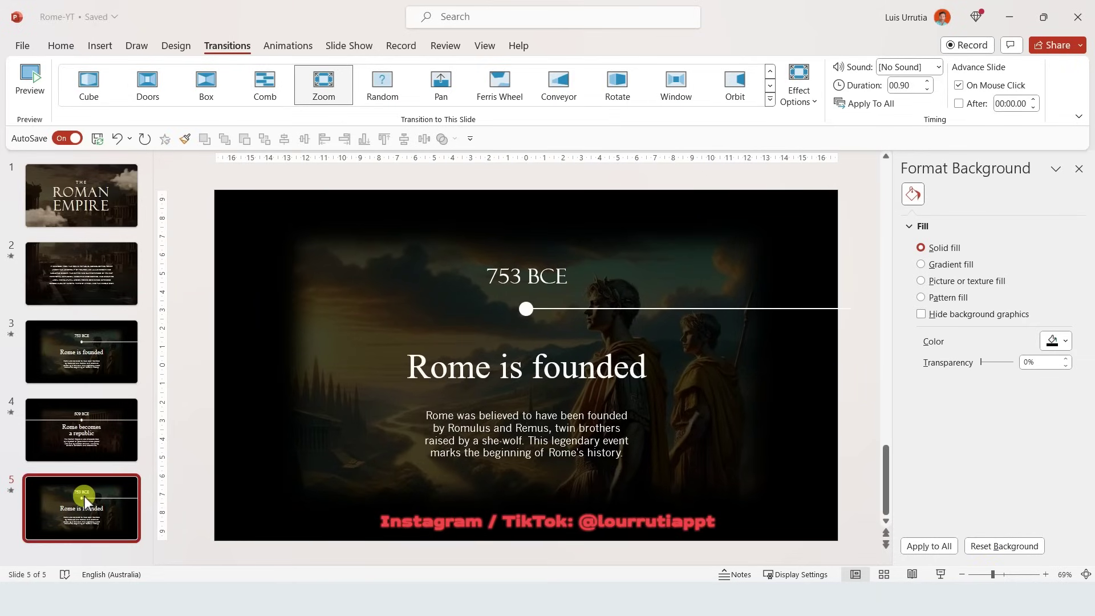
pyautogui.click(751, 121)
pyautogui.click(94, 482)
pyautogui.hotkey('ctrl', 'd')
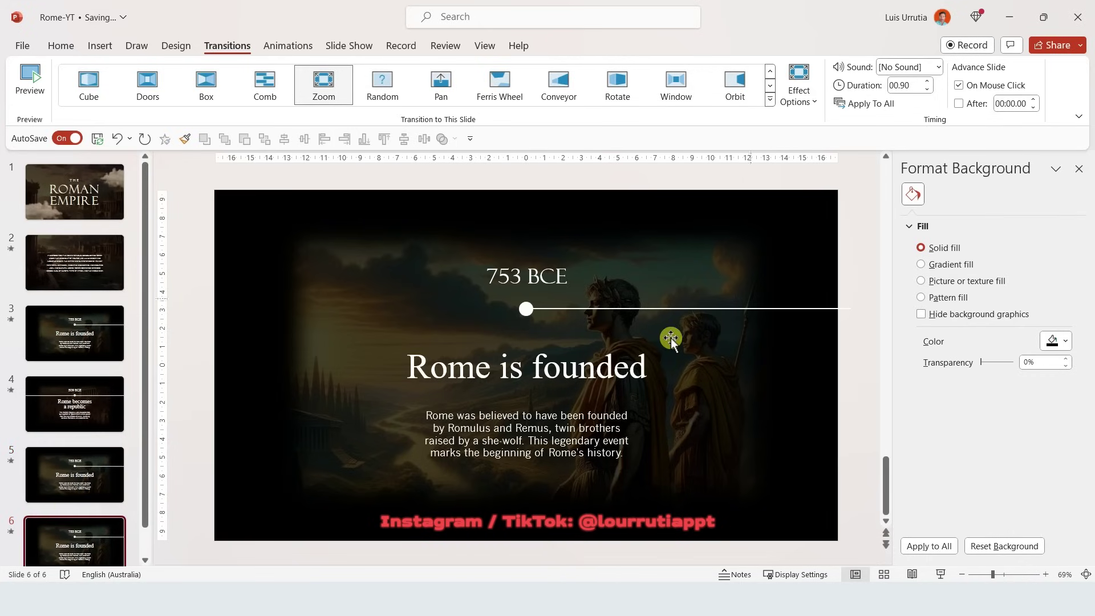
pyautogui.click(808, 308)
pyautogui.moveTo(525, 308); pyautogui.dragTo(207, 366)
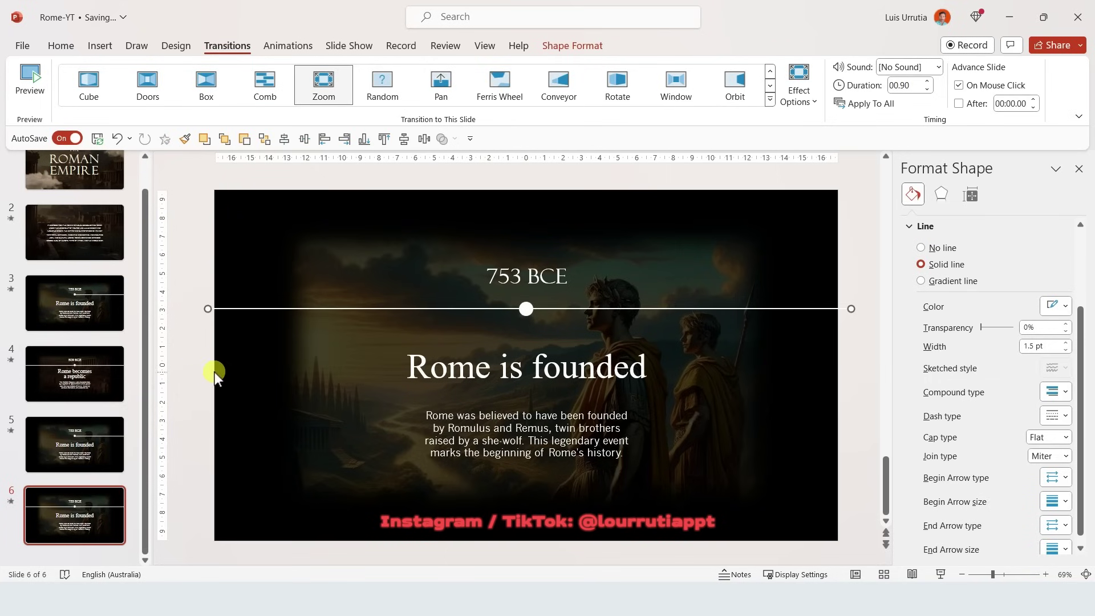
pyautogui.hotkey('ctrl', 'c')
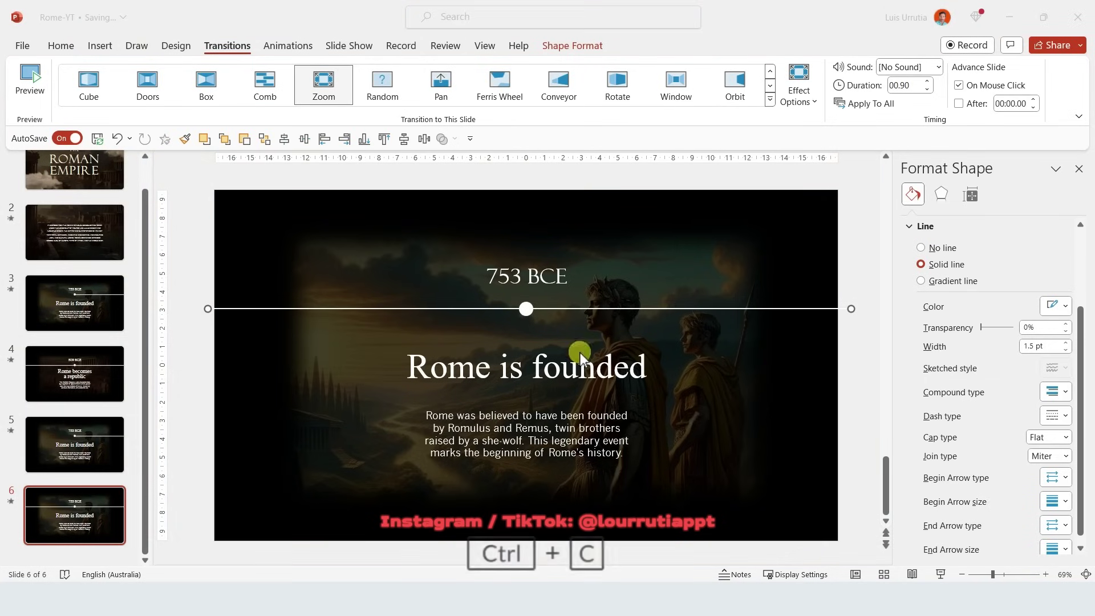
# - Replace the date, title and paragraph with 509 BCE, Rome becomes a republic, and its description
pyautogui.tripleClick(525, 276)
pyautogui.click(61, 46)
pyautogui.click(28, 98)
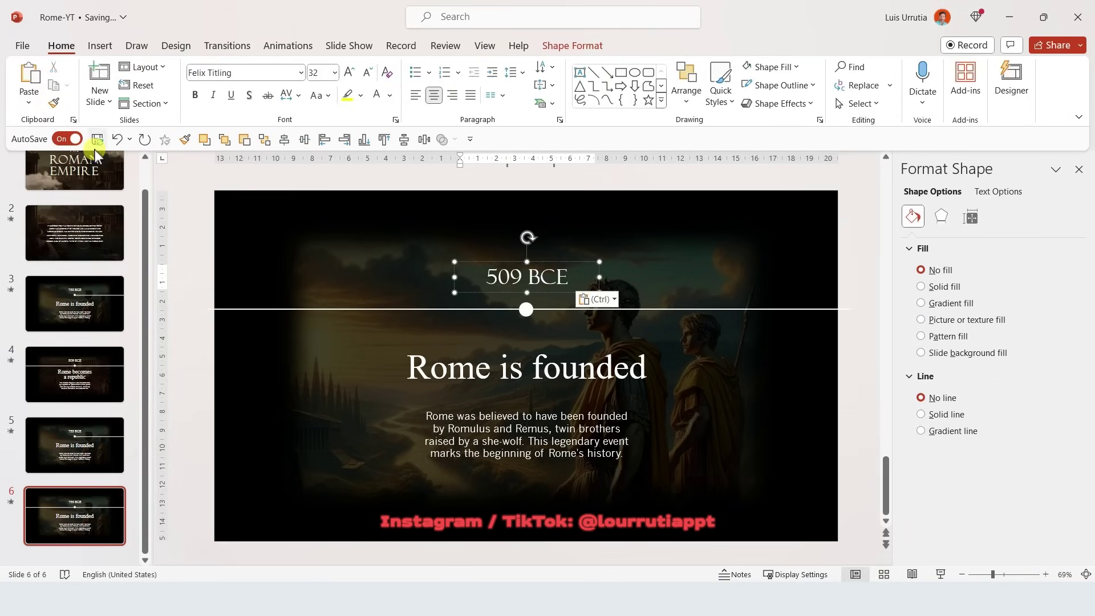
pyautogui.hotkey('ctrl', 'c')
pyautogui.tripleClick(619, 365)
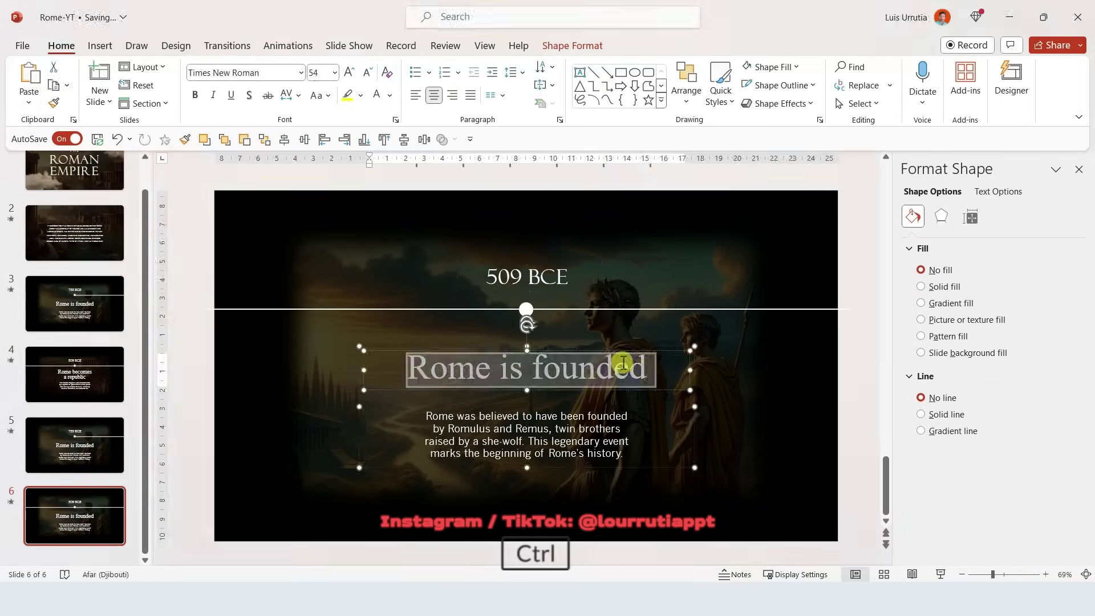
pyautogui.click(29, 85)
pyautogui.hotkey('ctrl', 'c')
pyautogui.tripleClick(603, 415)
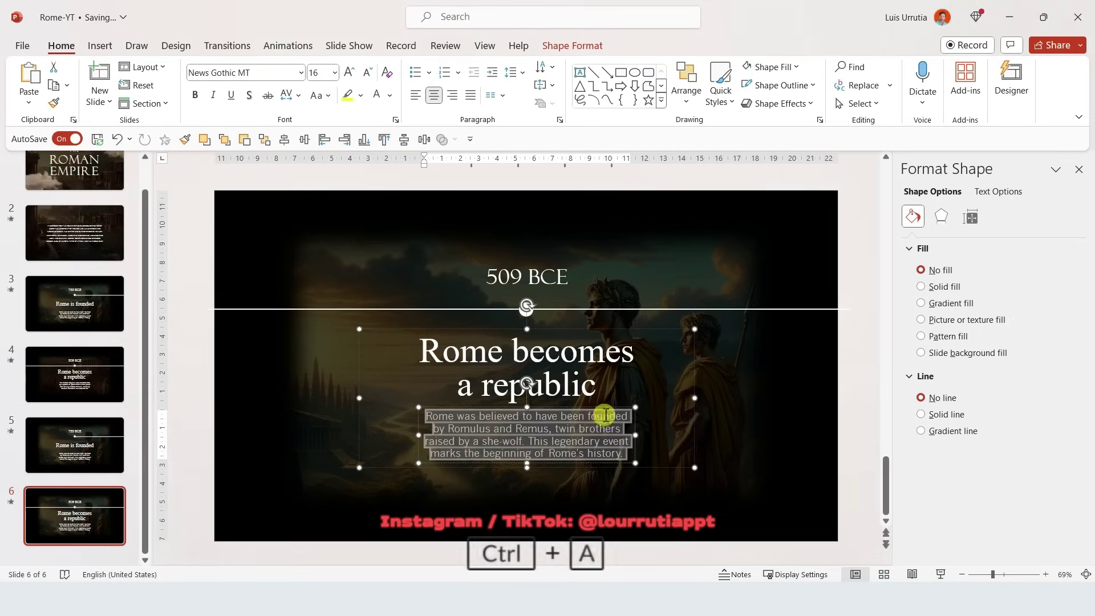
pyautogui.click(29, 83)
# - Paste the Roman forum background photo onto slide 6
pyautogui.click(406, 276)
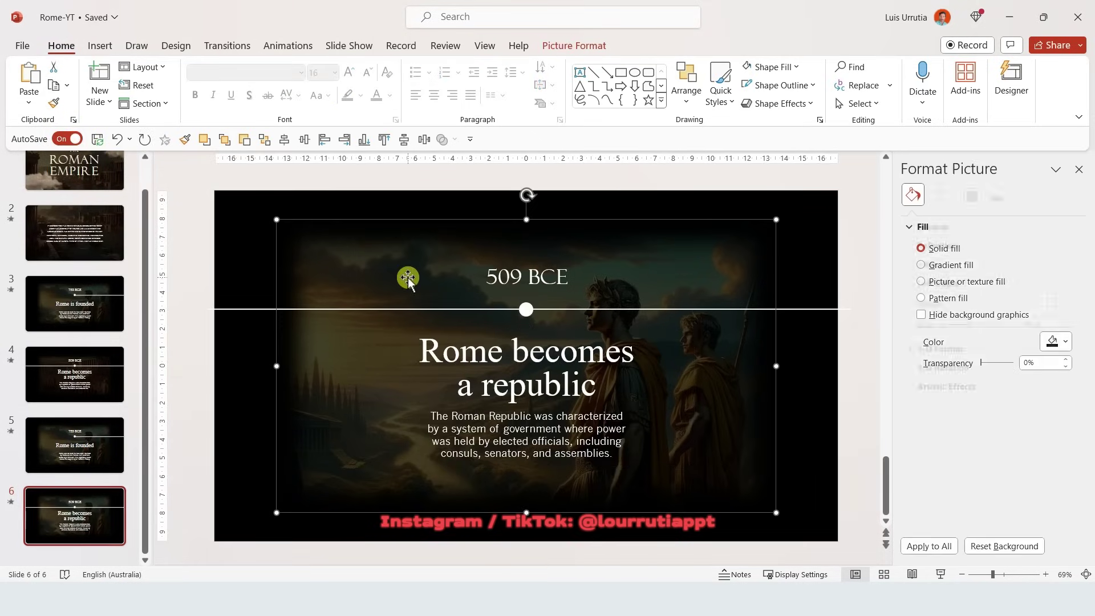
pyautogui.hotkey('ctrl', 'v')
pyautogui.click(474, 404)
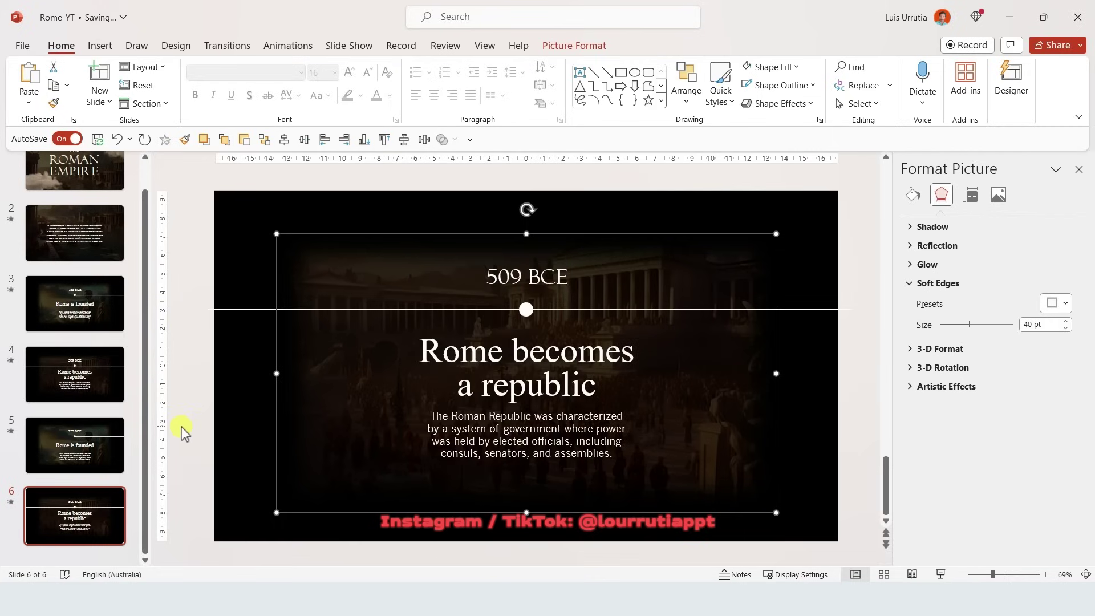
pyautogui.click(92, 508)
pyautogui.click(227, 46)
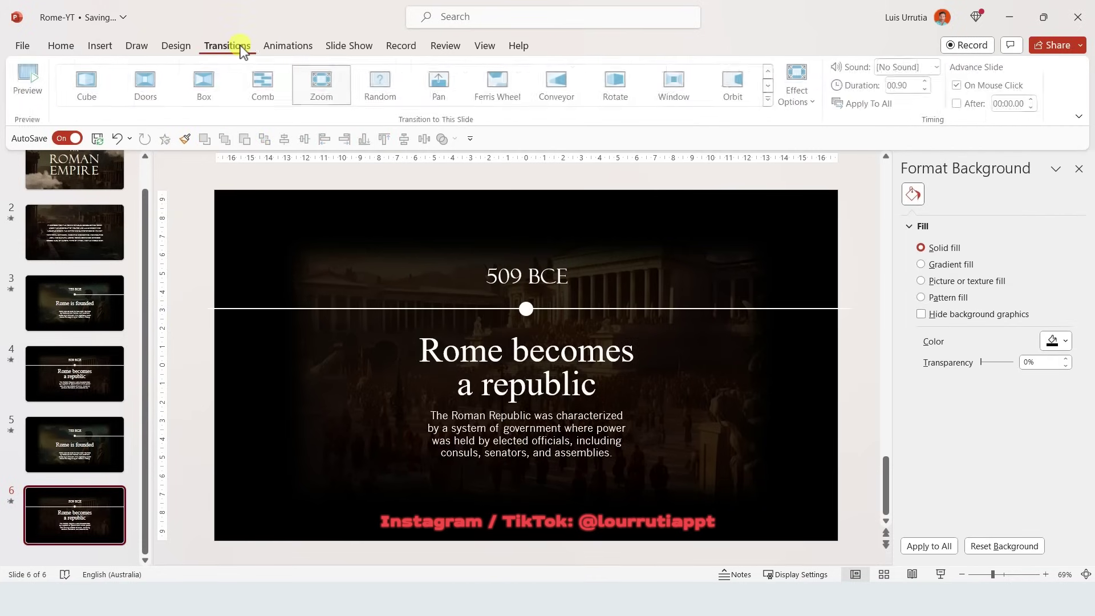
# - Apply the Push transition to slide 6 with the From Right effect
pyautogui.click(769, 100)
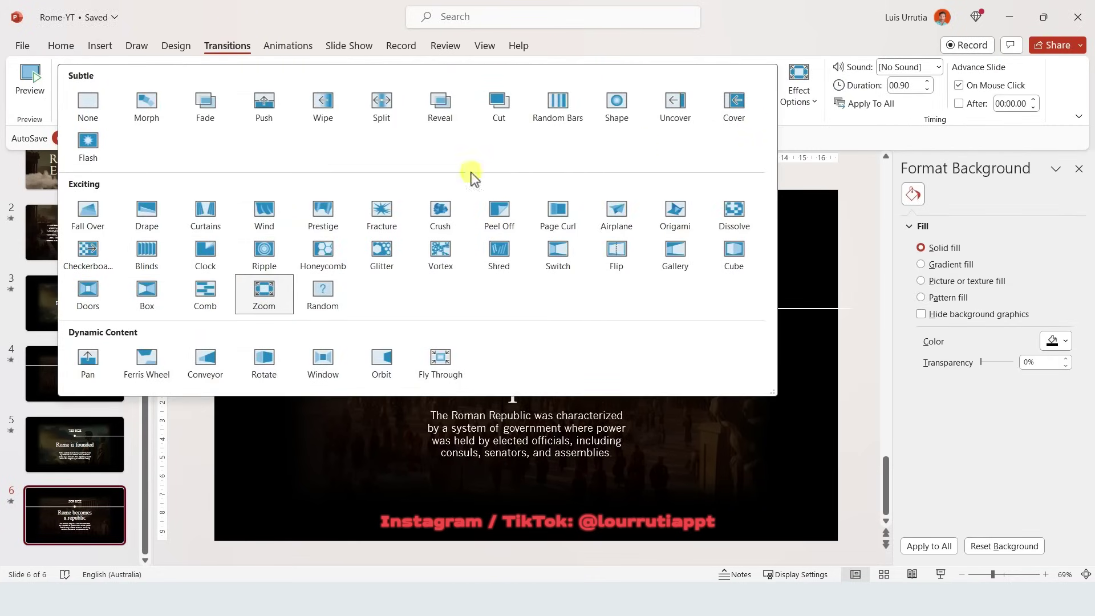
pyautogui.click(264, 106)
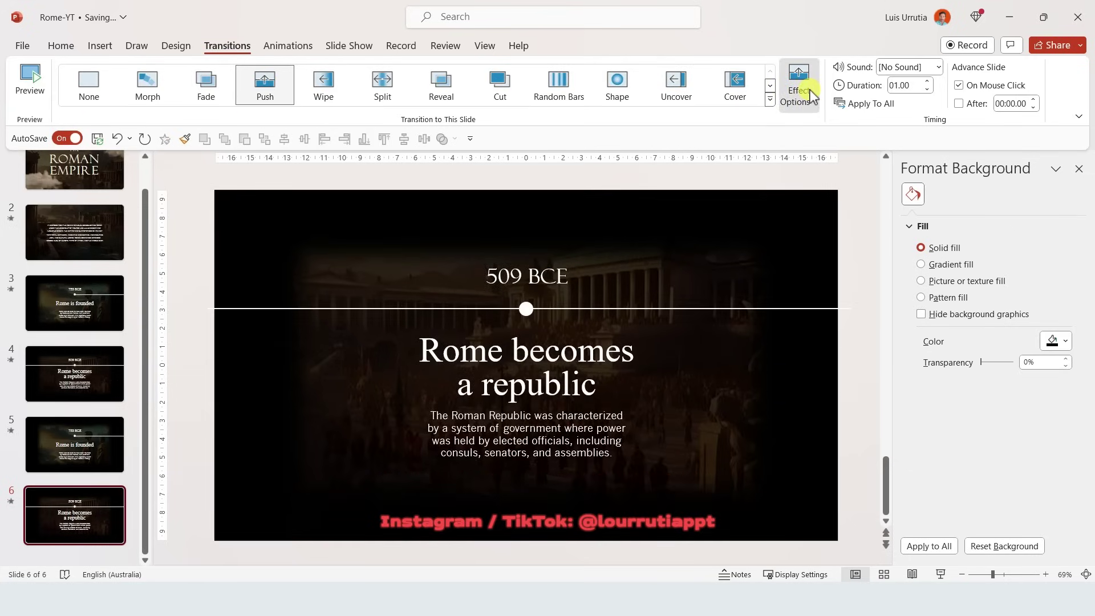
pyautogui.click(799, 91)
pyautogui.click(861, 197)
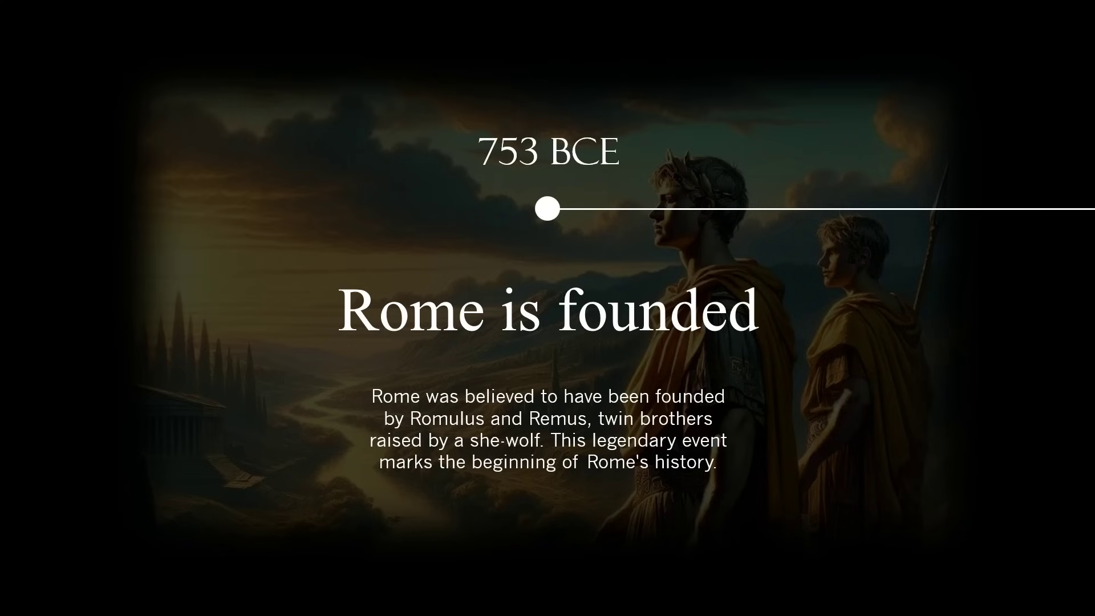
# - Advance the slideshow to the republic slide and return to the founding slide
pyautogui.press('Right')
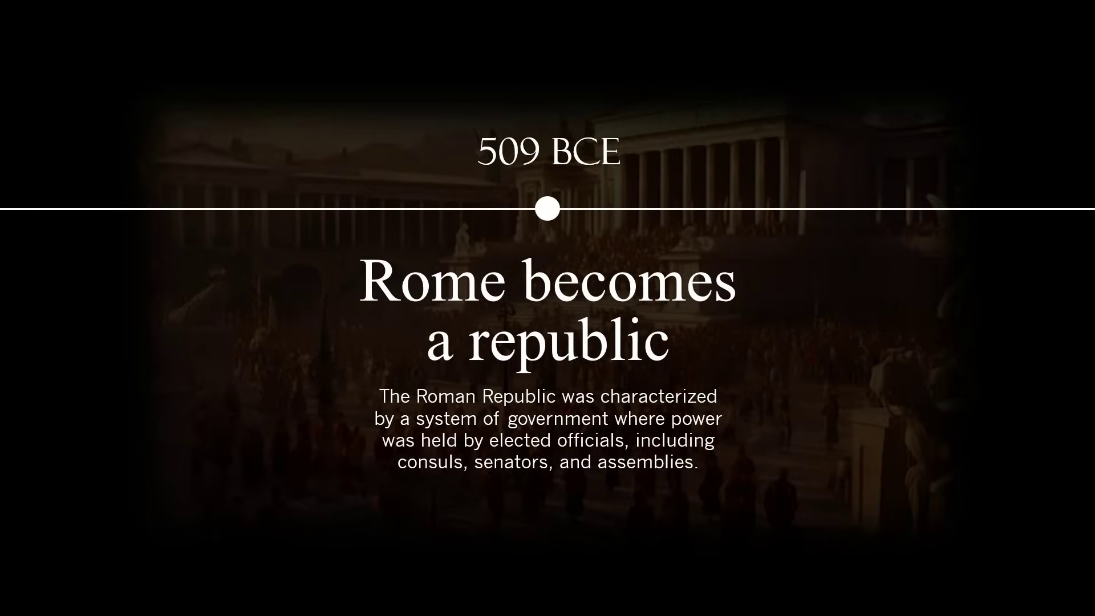
pyautogui.press('Left')
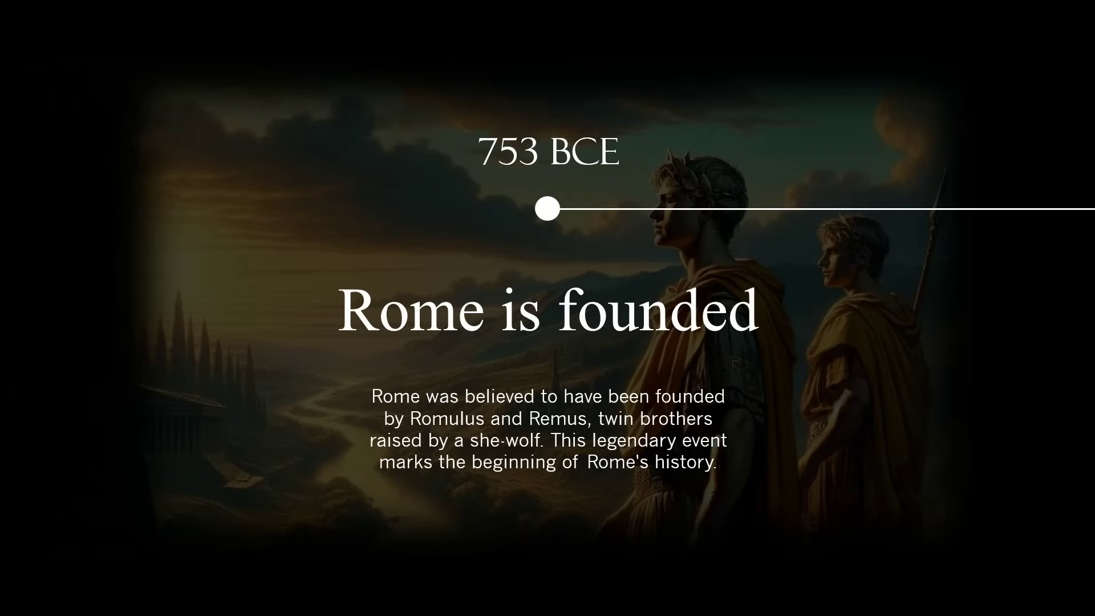